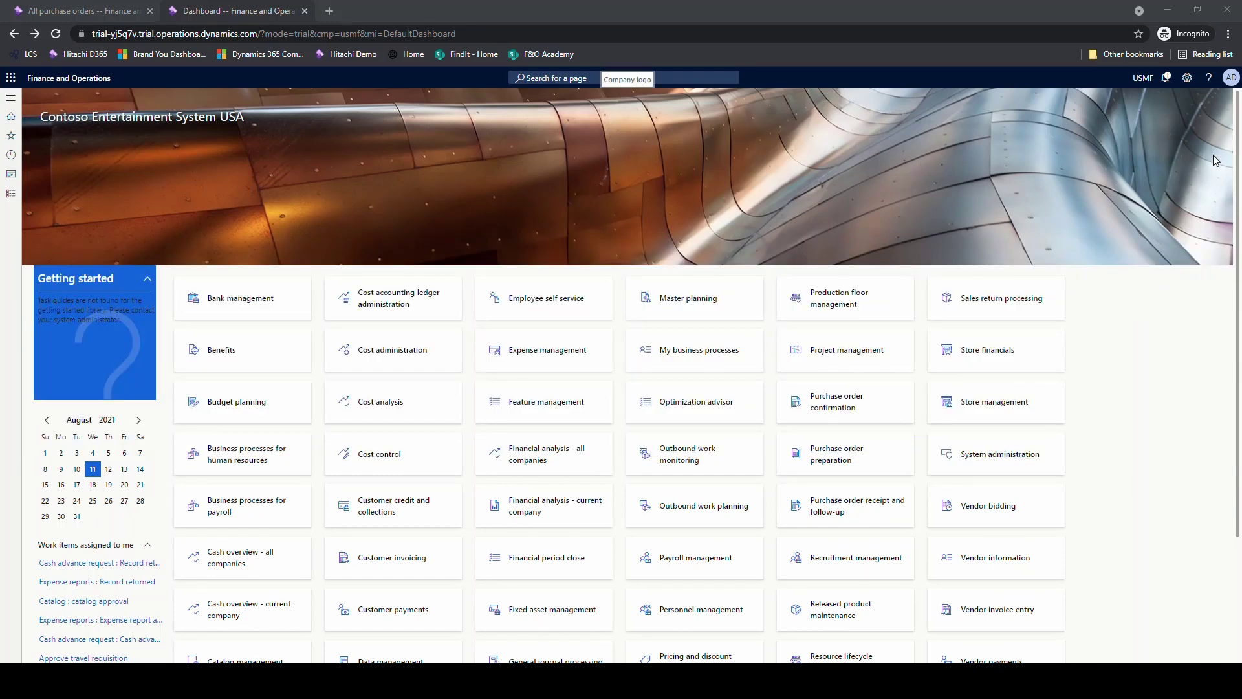
# - Open the Landed cost parameters and check the Feature visibility setting for showing Landed cost features
pyautogui.click(13, 195)
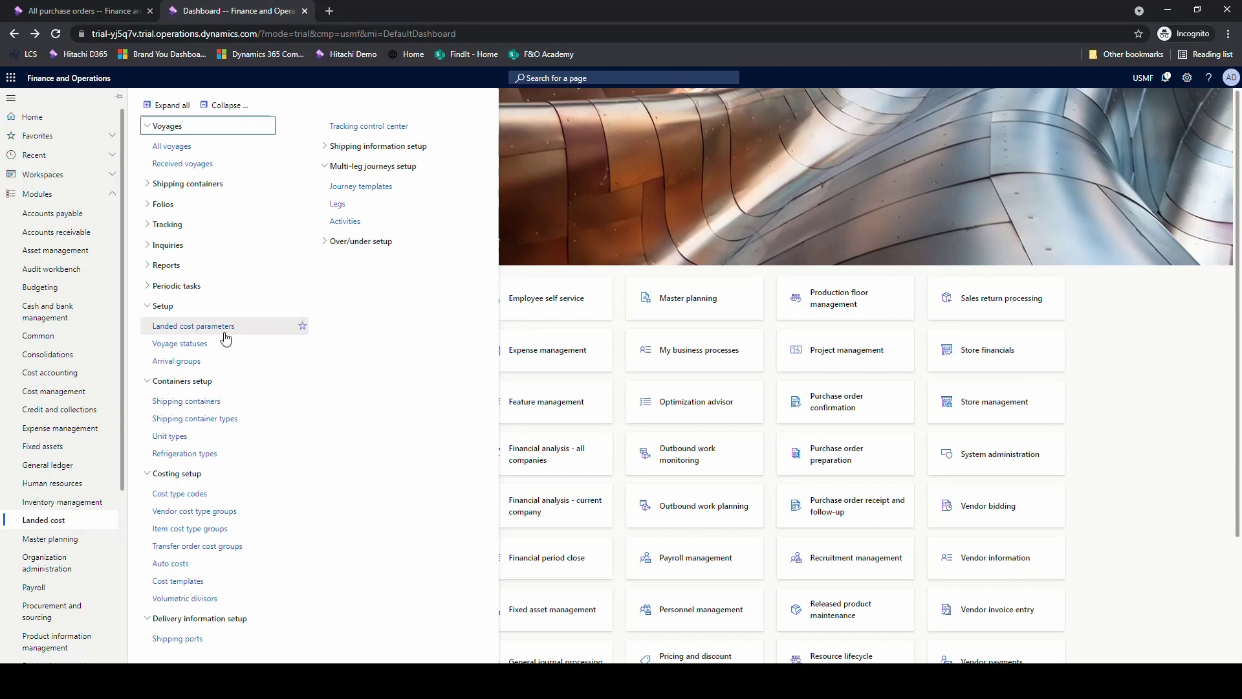
pyautogui.click(184, 326)
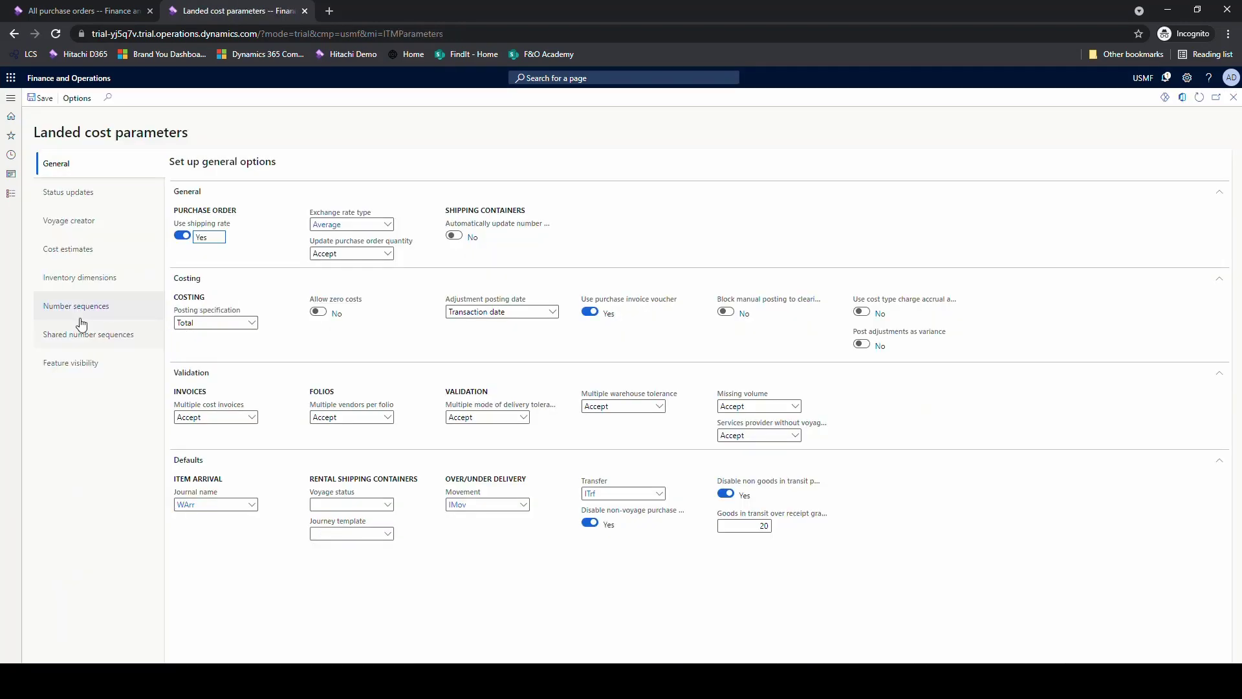
pyautogui.click(84, 371)
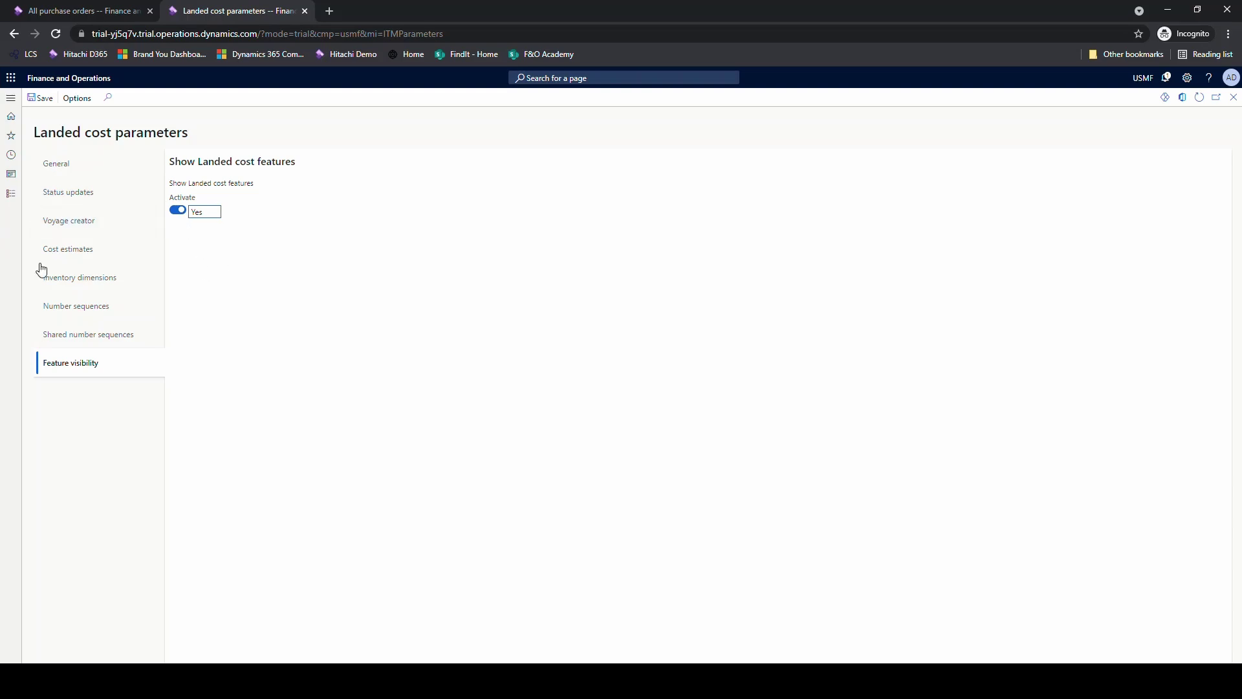
# - Review the Voyage statuses list and the Status updates options in the Landed cost parameters
pyautogui.click(12, 195)
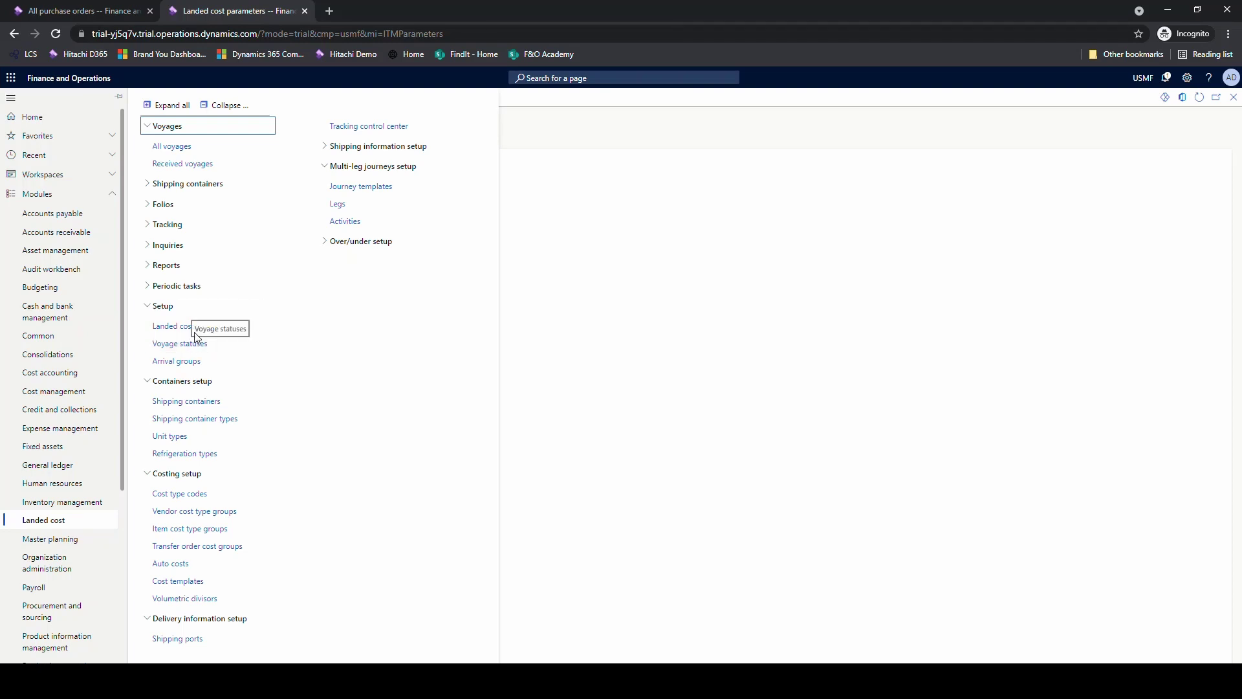
pyautogui.click(186, 350)
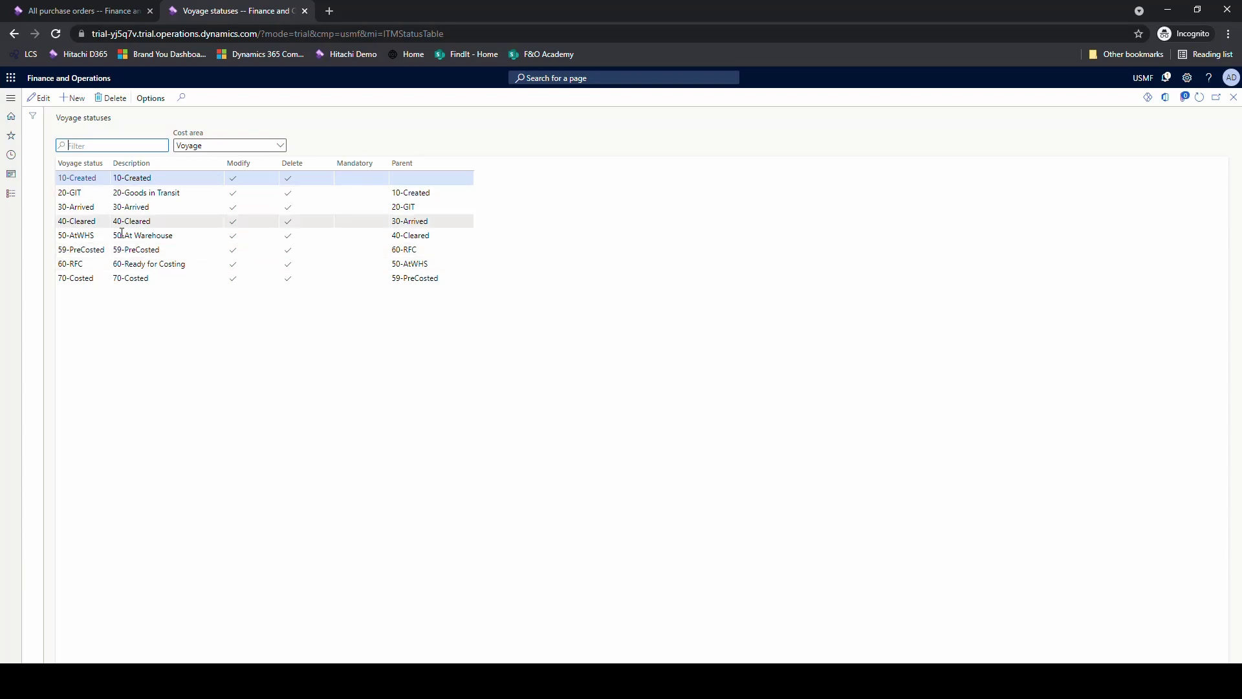
pyautogui.click(11, 194)
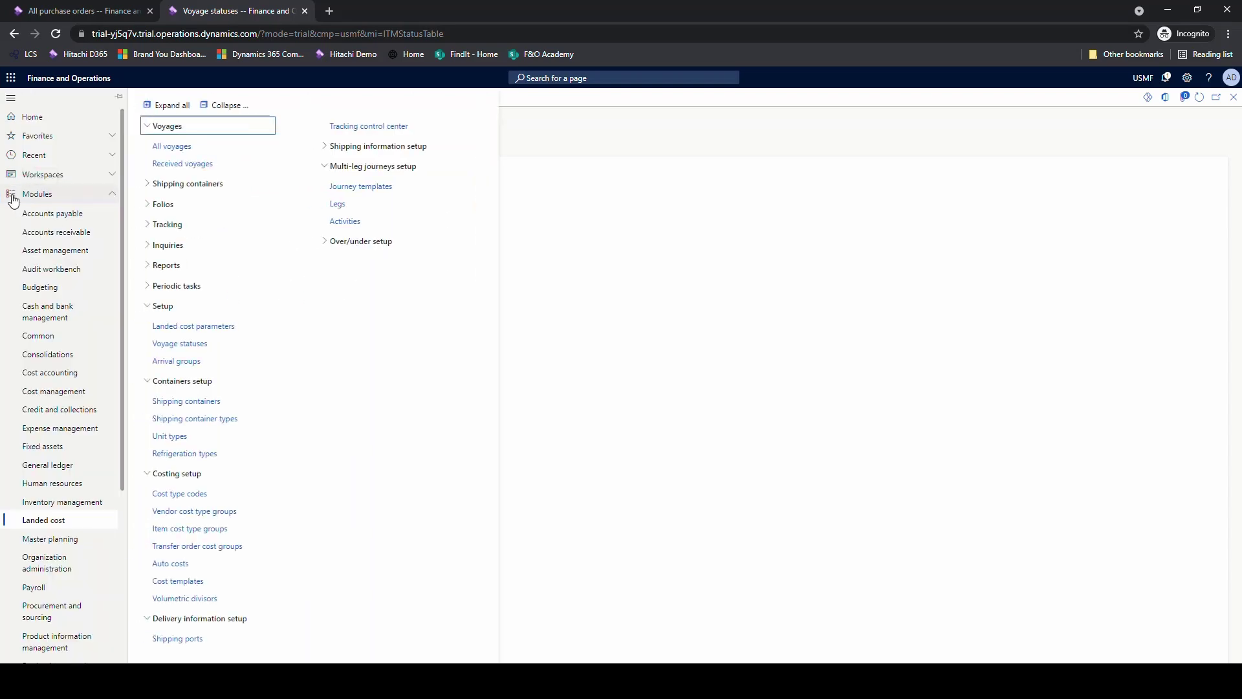
pyautogui.click(186, 327)
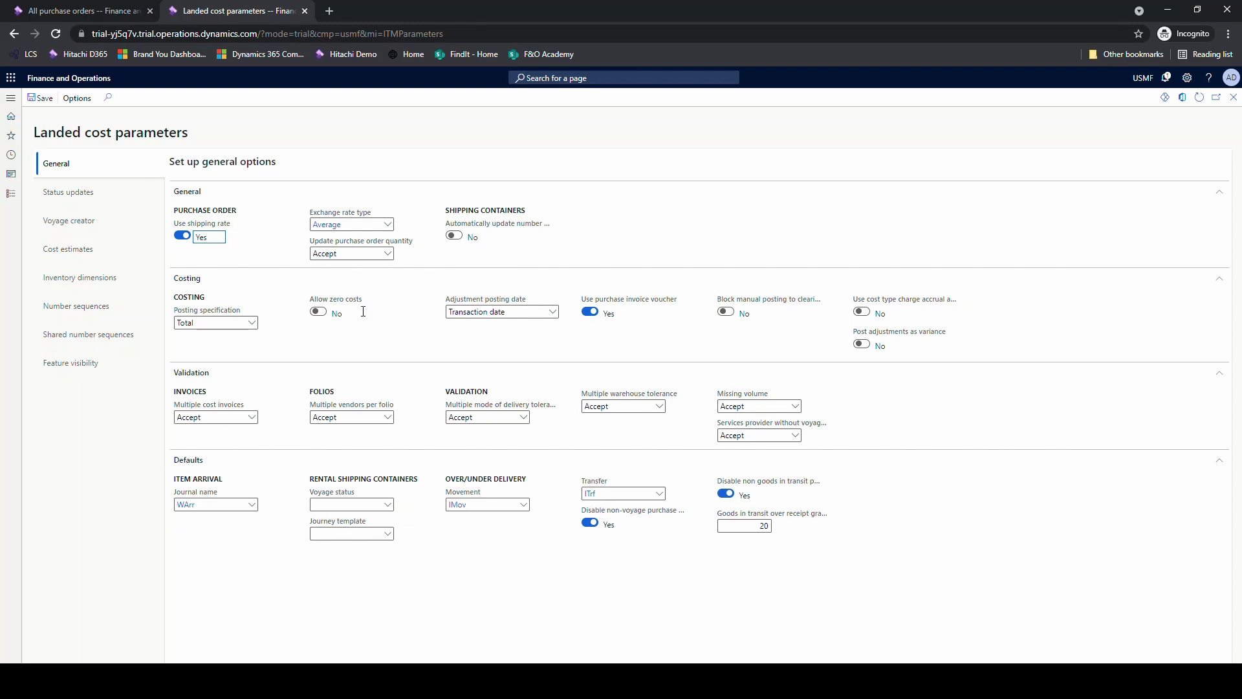
pyautogui.click(77, 192)
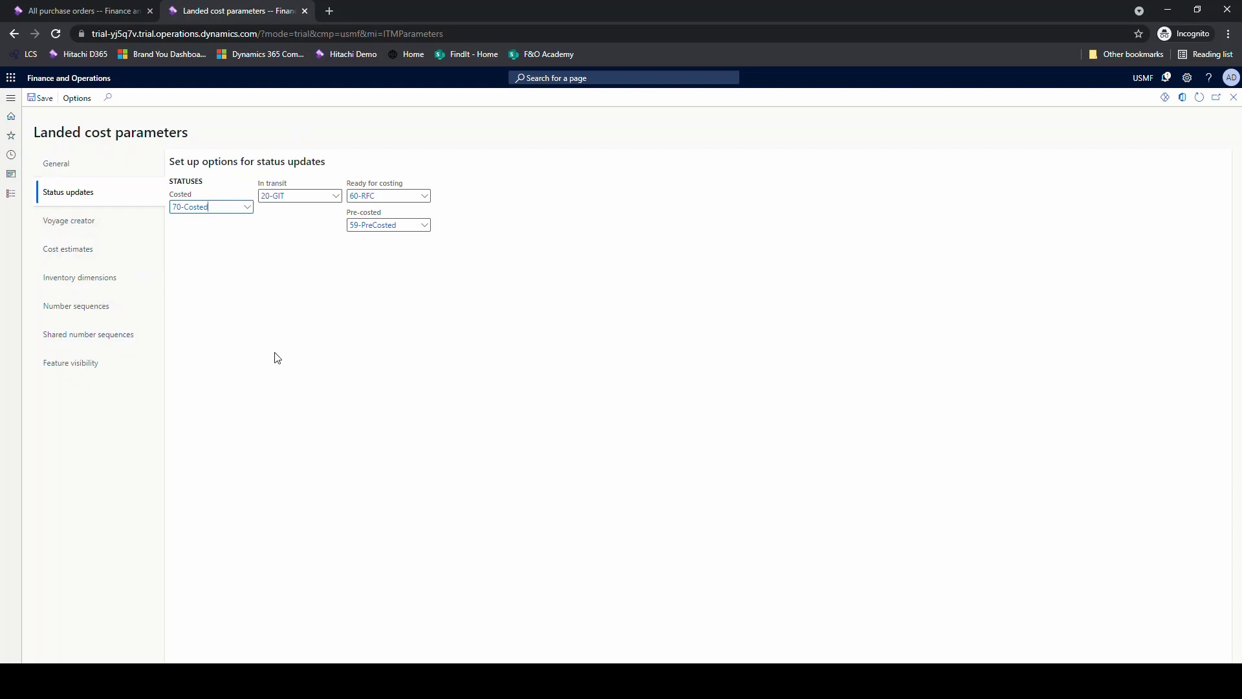
# - Examine the number sequences set up in the Landed cost parameters, including the code for over/under transactions
pyautogui.click(77, 310)
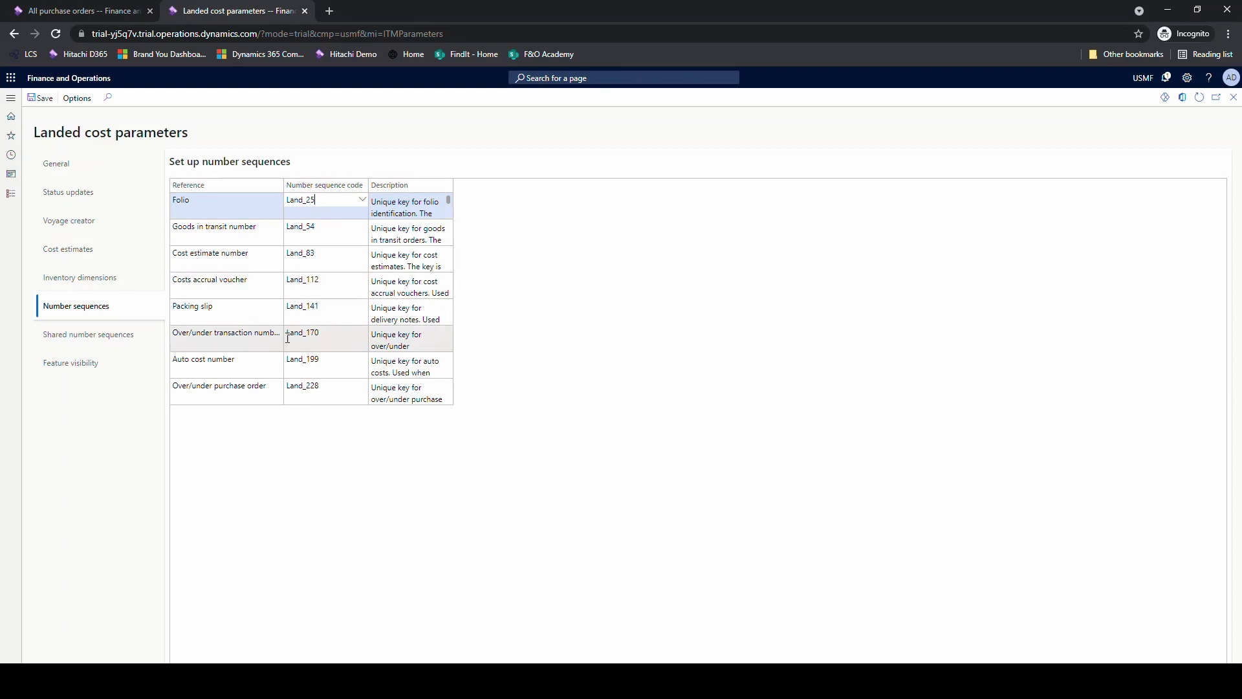
pyautogui.moveTo(288, 338)
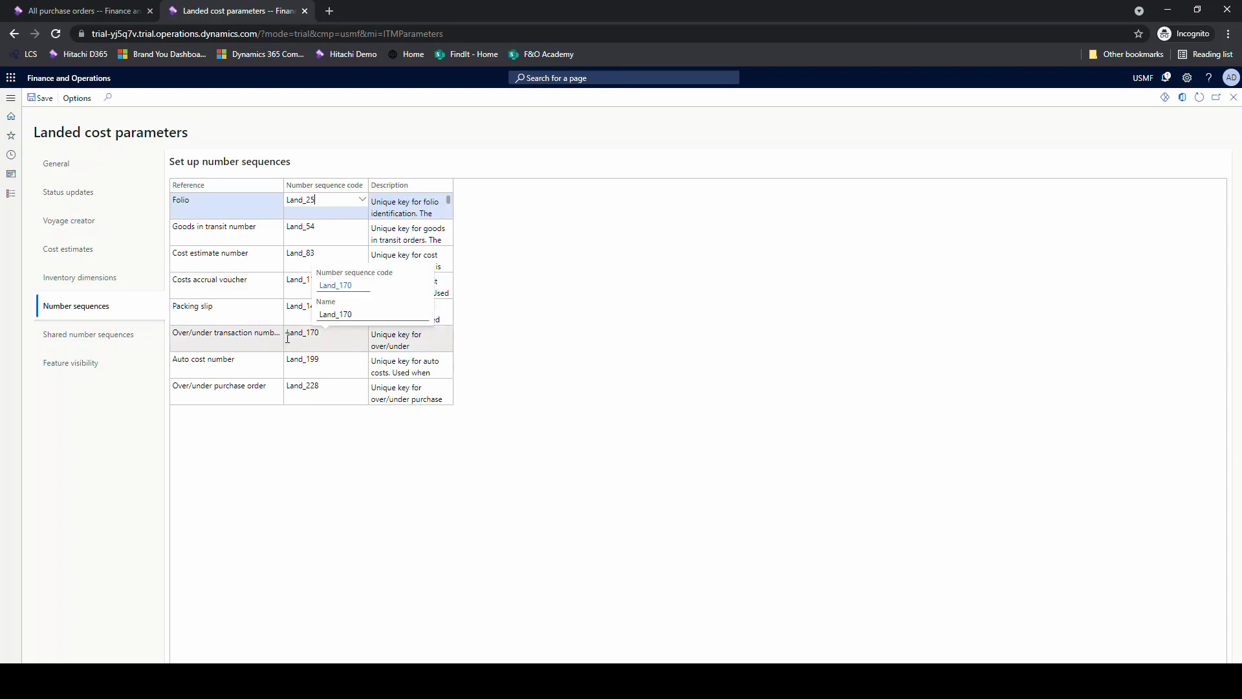
pyautogui.moveTo(332, 284)
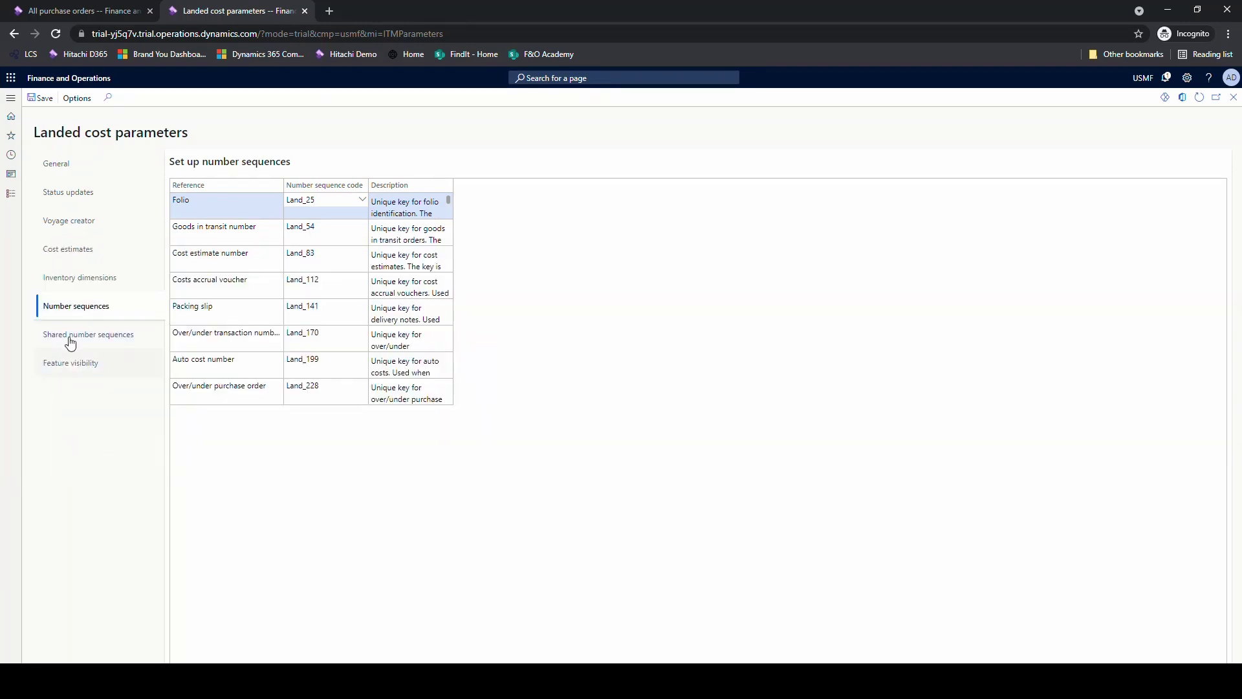
# - Open the Landed cost shipping container types and compare the volume and weight setup of 20'LCL, 40'FCL, 40'HC and LCL
pyautogui.click(8, 197)
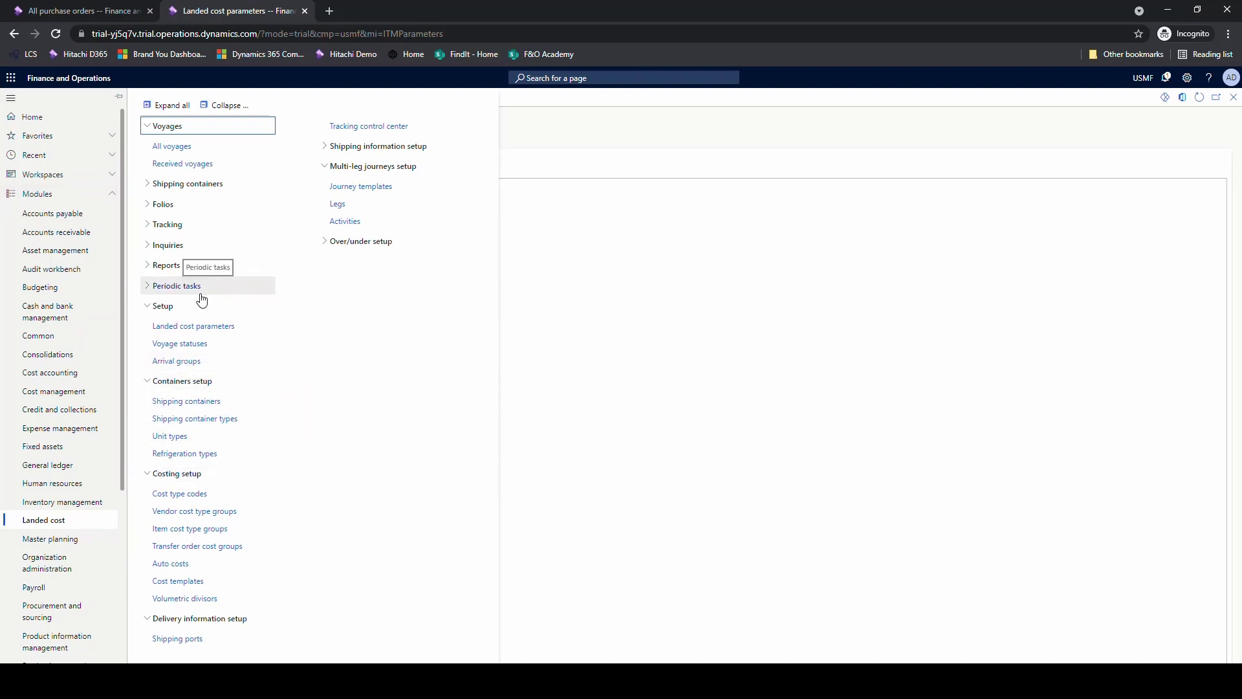
pyautogui.click(228, 419)
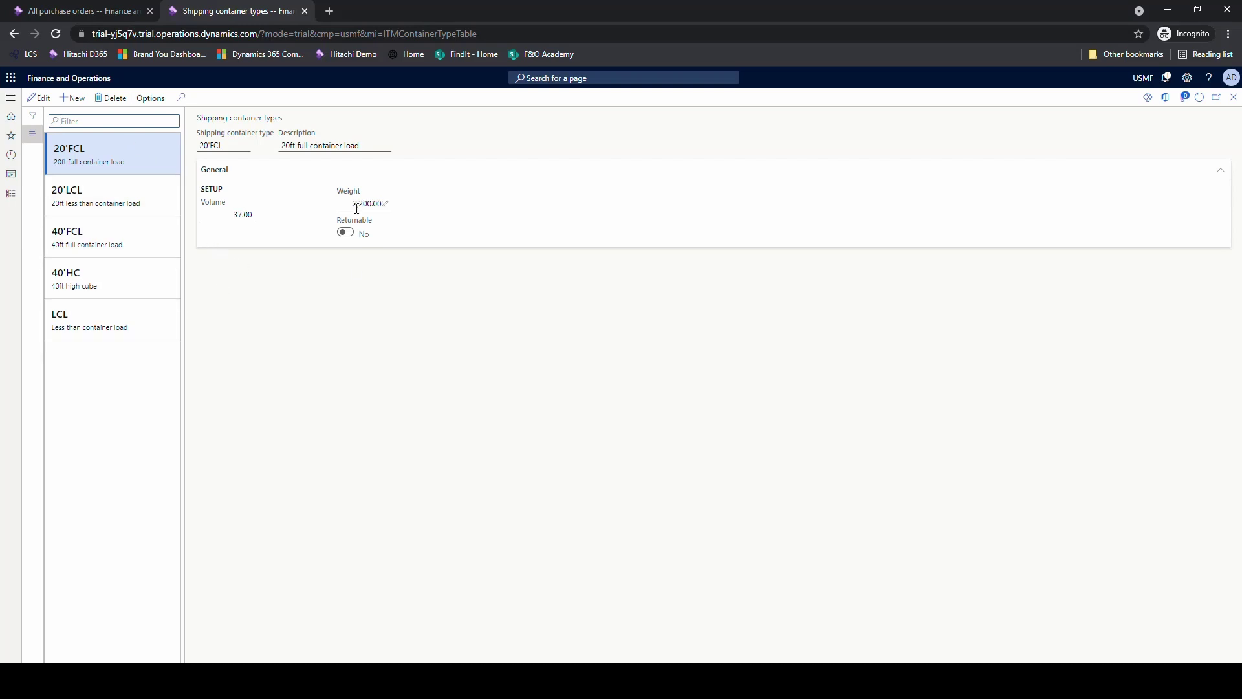
pyautogui.click(151, 200)
pyautogui.click(144, 244)
pyautogui.click(144, 278)
pyautogui.click(145, 313)
pyautogui.click(142, 272)
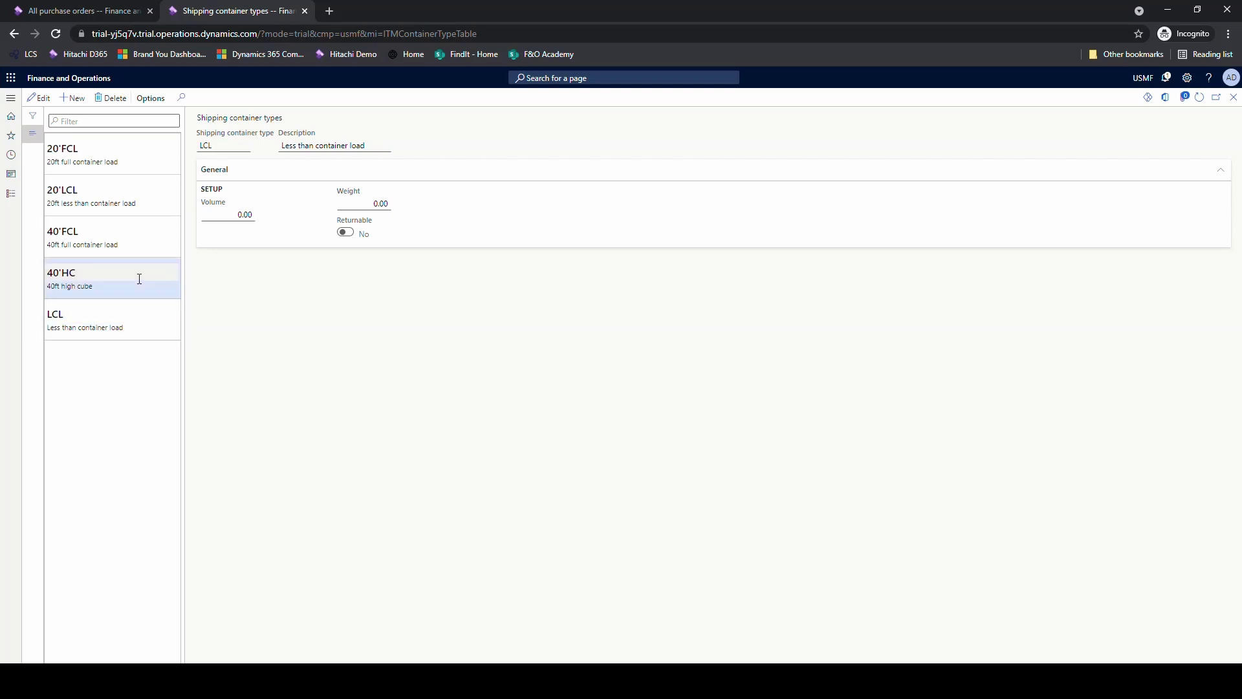
pyautogui.click(144, 201)
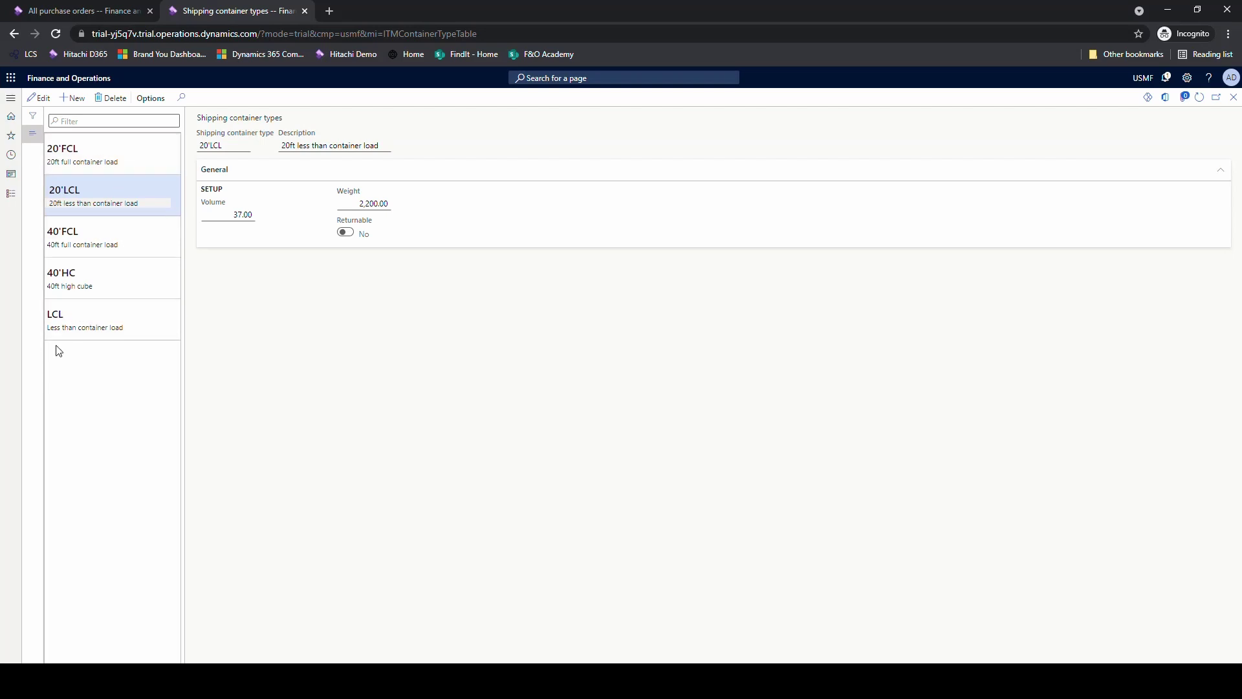
# - View the Shipping containers list and the Shipping ports list in the Landed cost setup
pyautogui.click(11, 194)
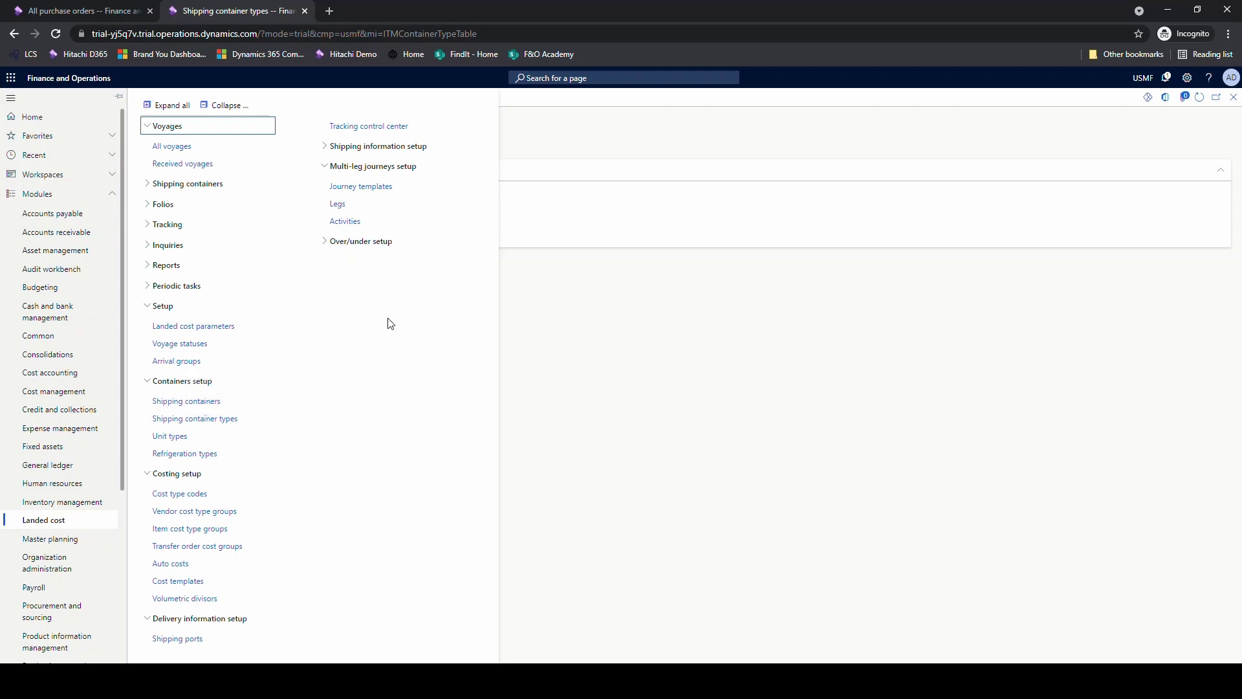
pyautogui.click(190, 404)
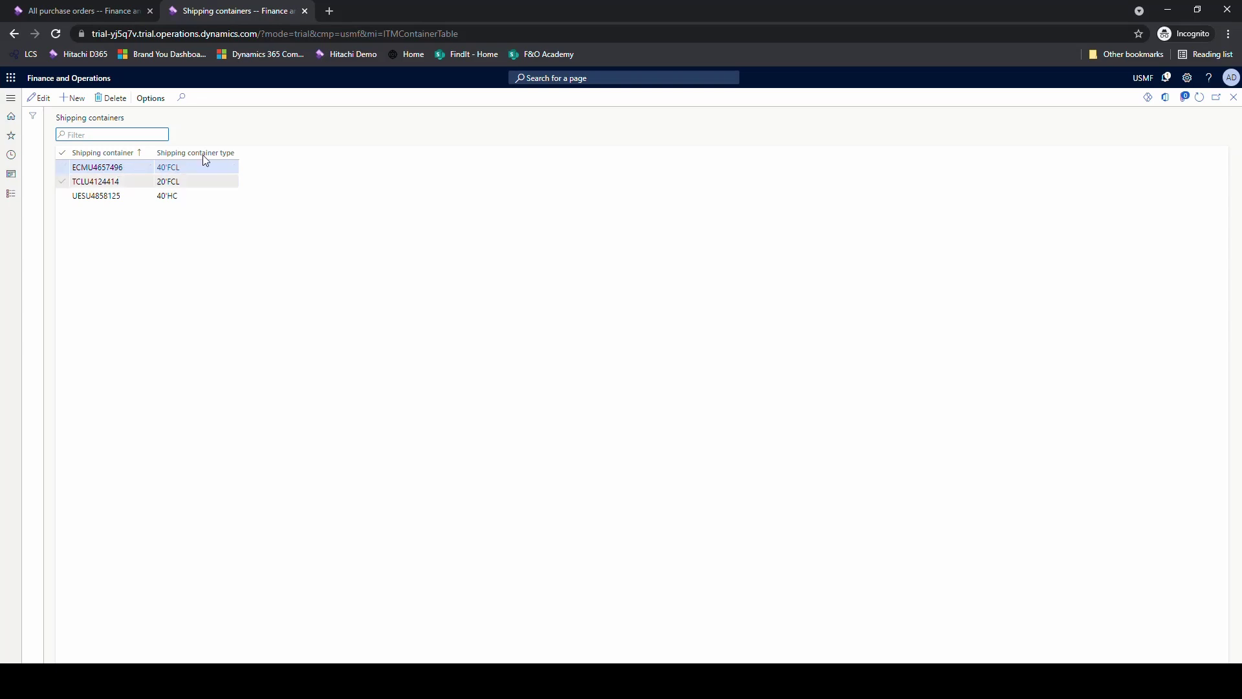
pyautogui.click(11, 197)
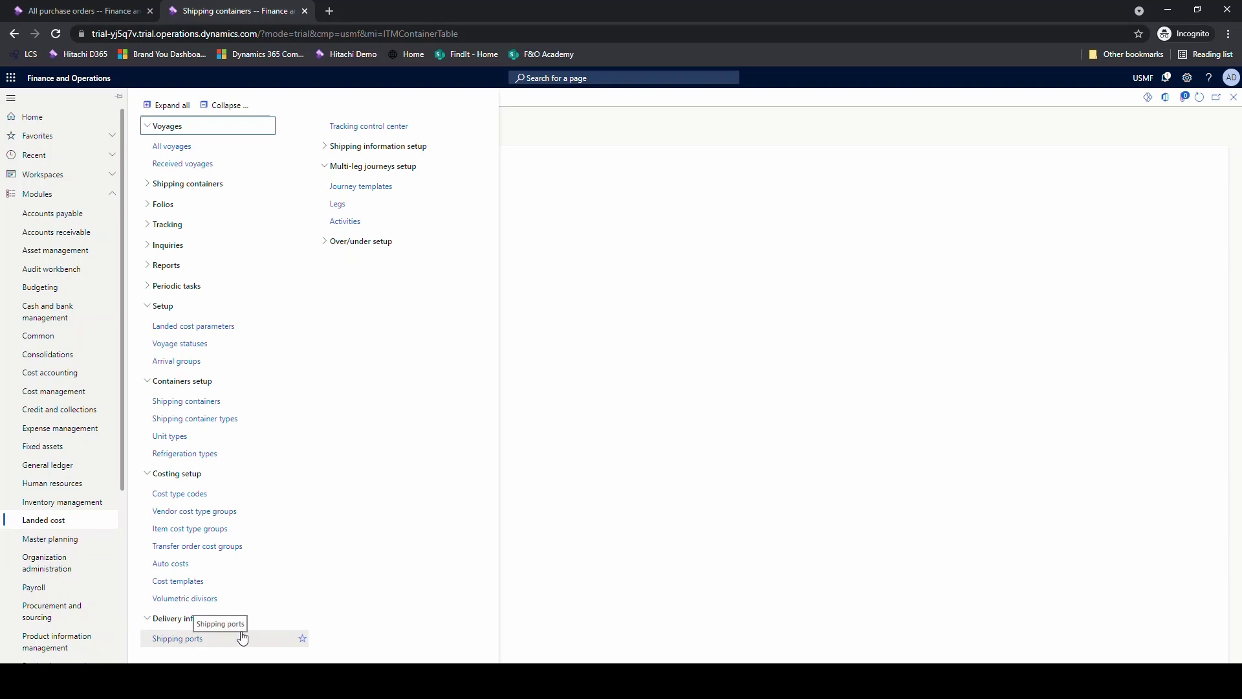
pyautogui.click(170, 640)
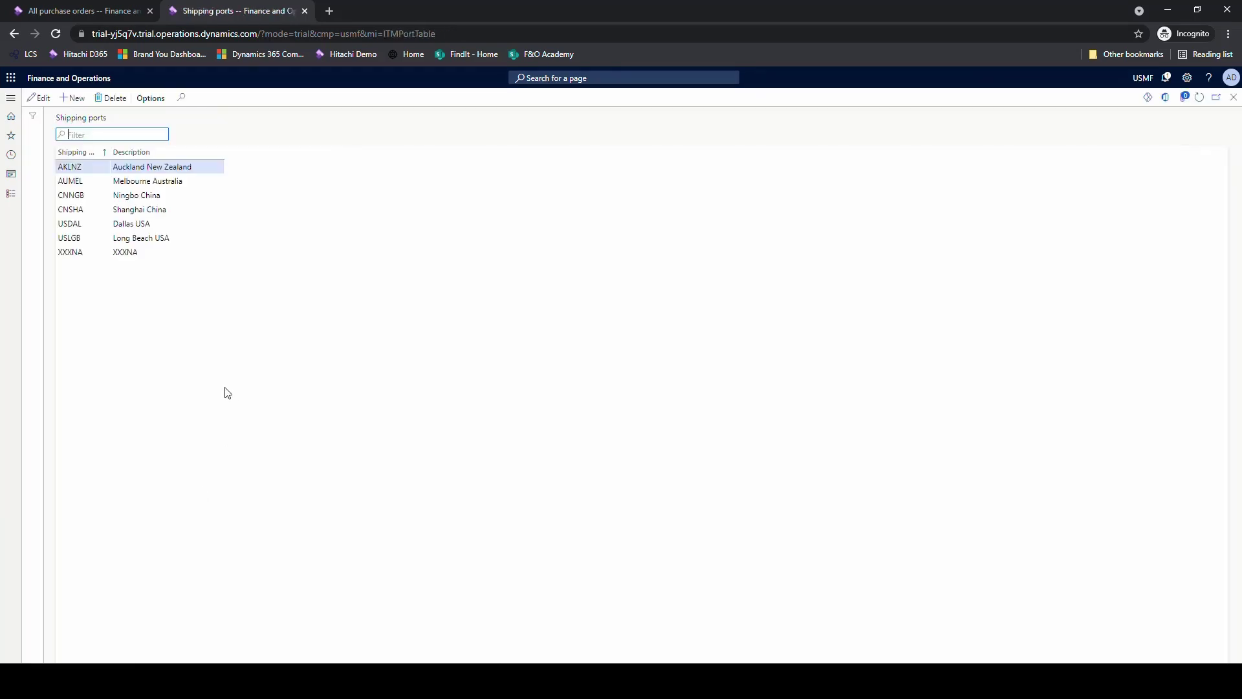
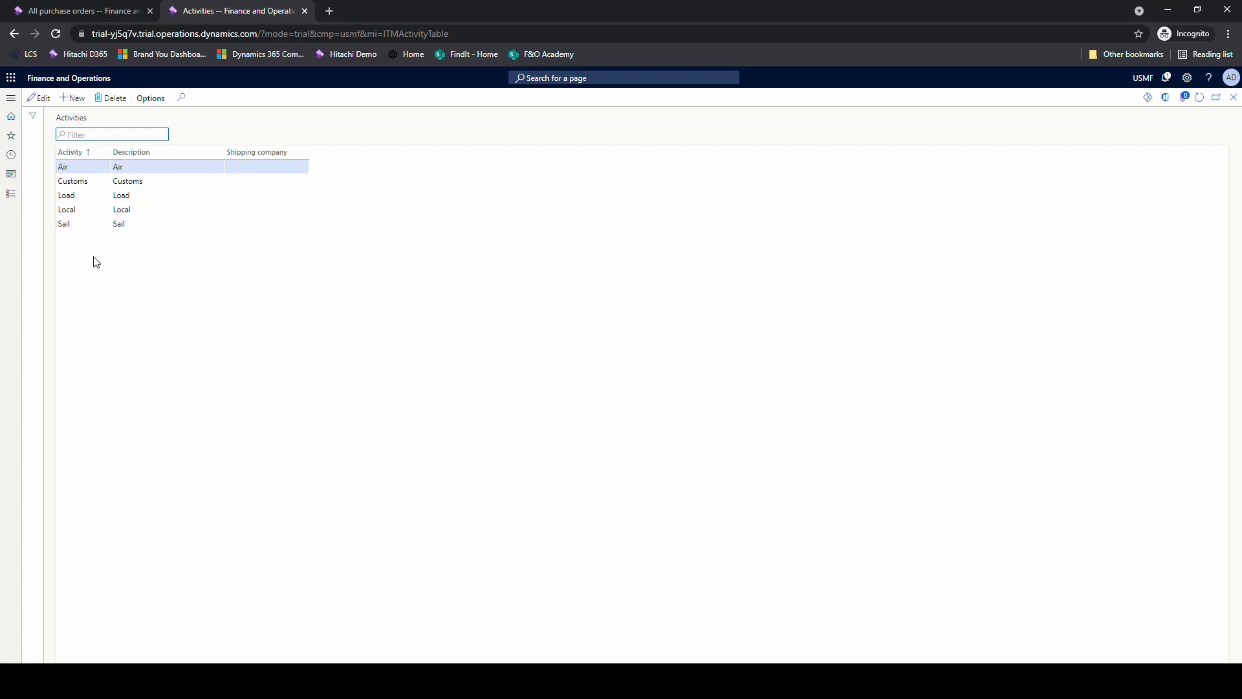
# - Look through the Customs, Load, Sail and Local entries in the multi-leg journey Activities list
pyautogui.click(184, 184)
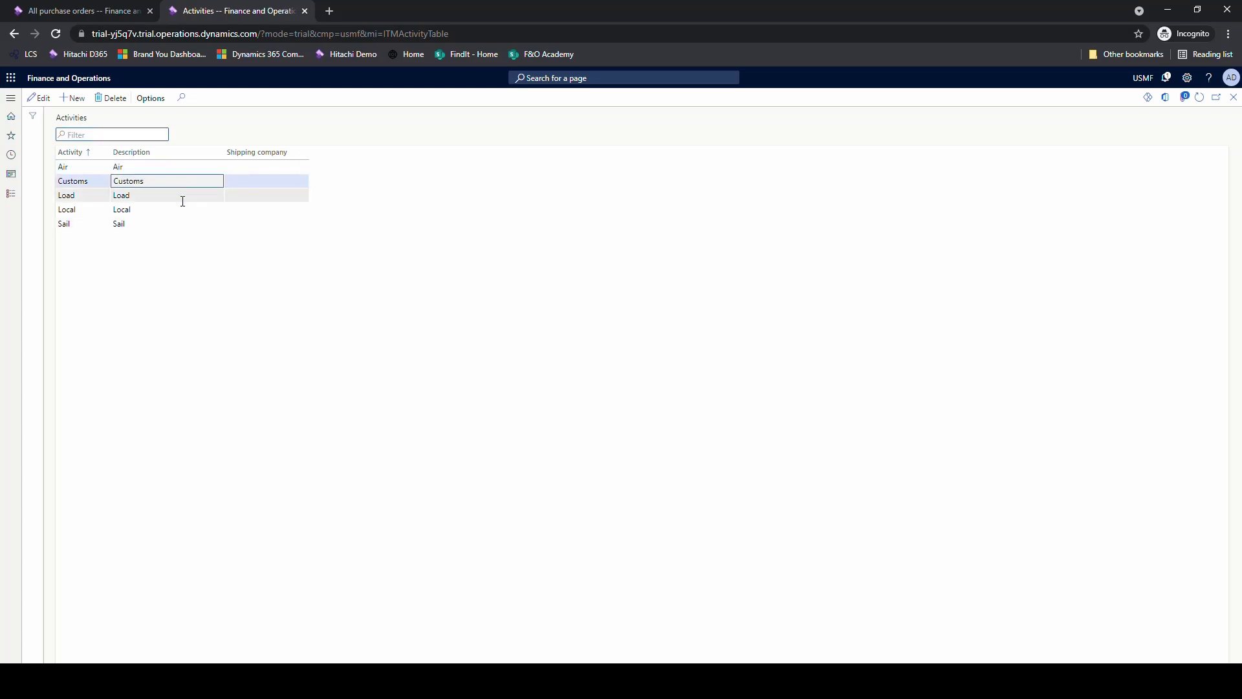
pyautogui.click(183, 197)
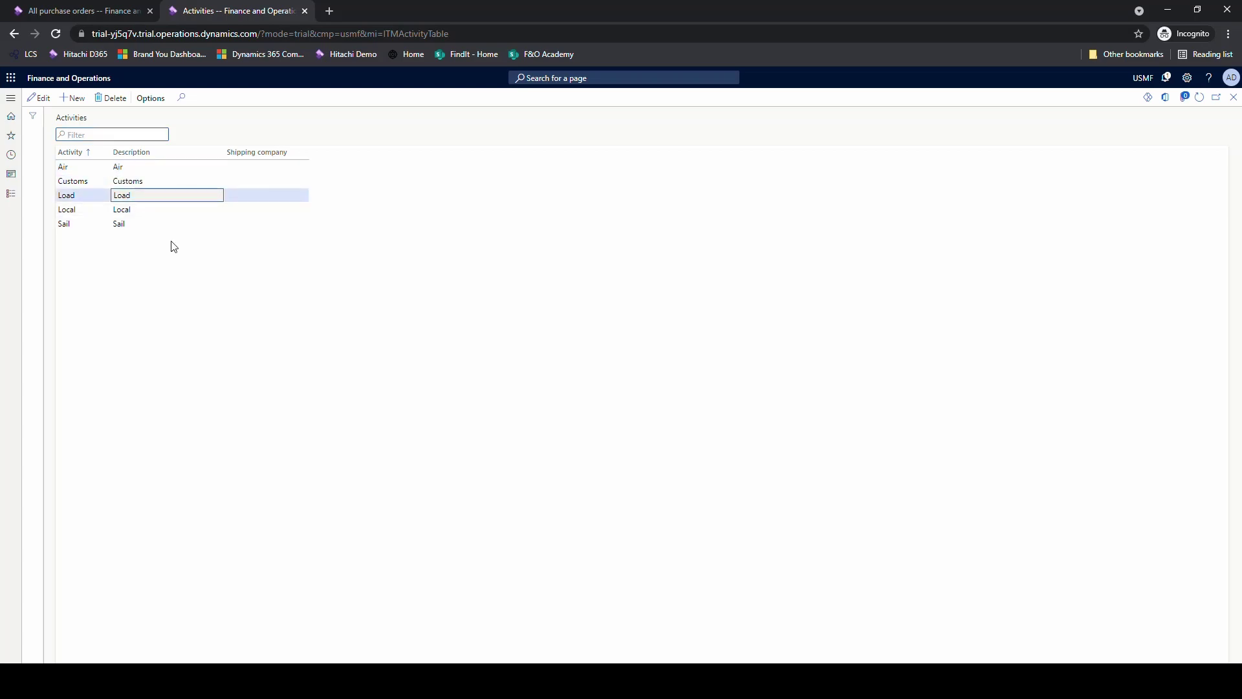
pyautogui.click(161, 224)
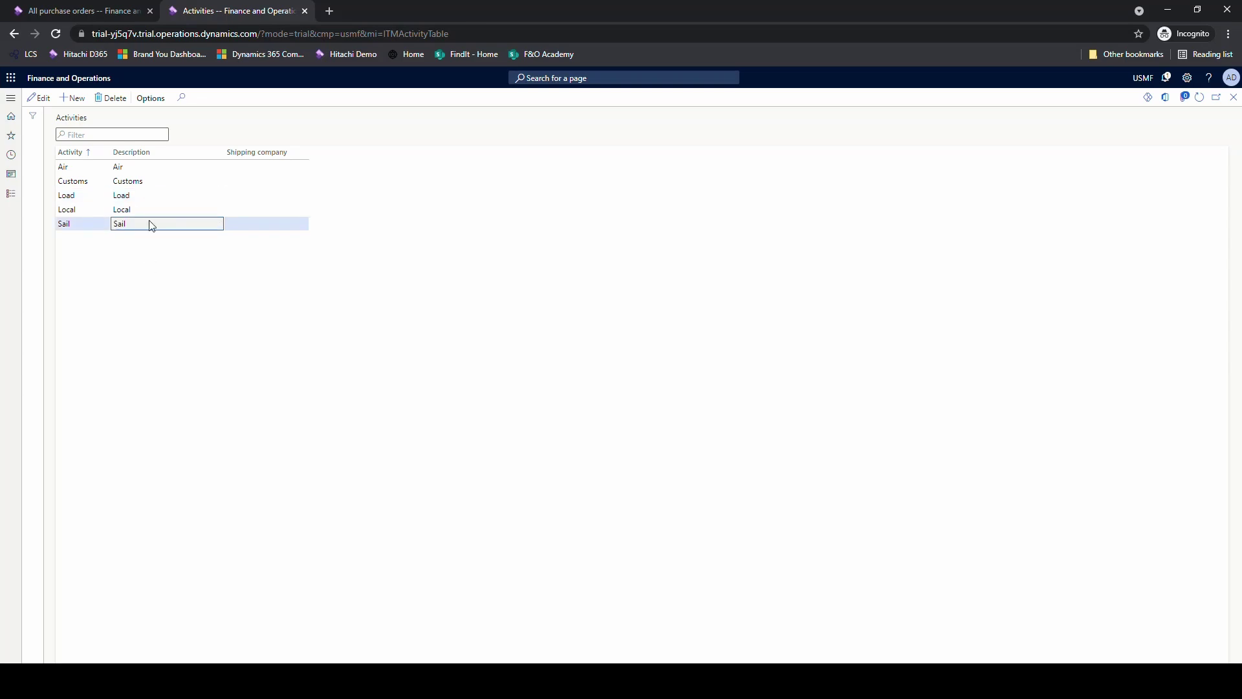
pyautogui.click(148, 211)
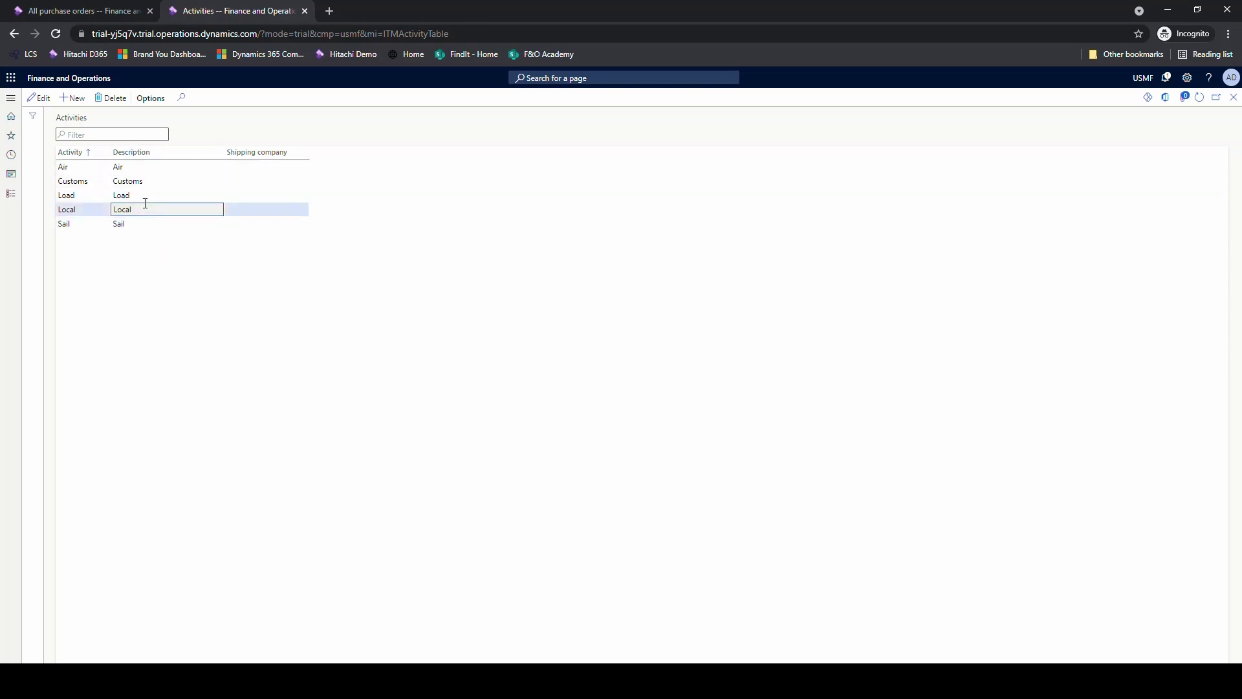
pyautogui.click(146, 194)
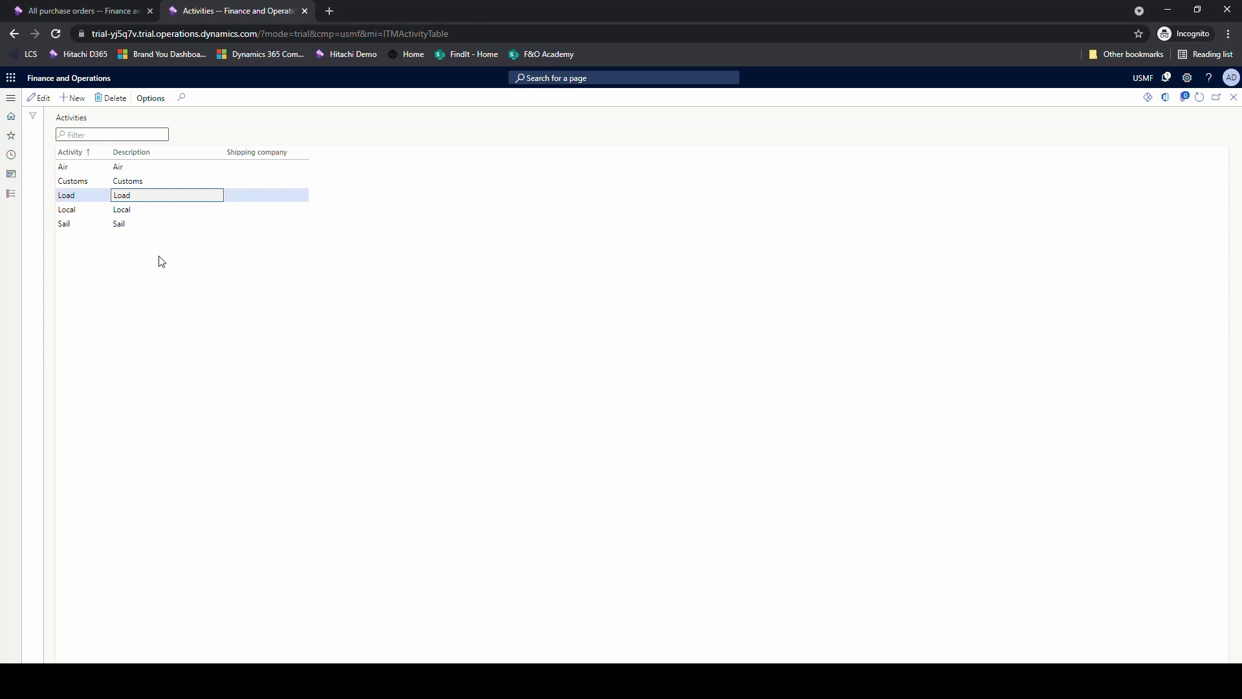
# - Open the multi-leg journey Legs setup and view the 50-AtWHS, 60-Return and AUMEL-AKLNZ legs
pyautogui.hotkey('alt', 'F1')
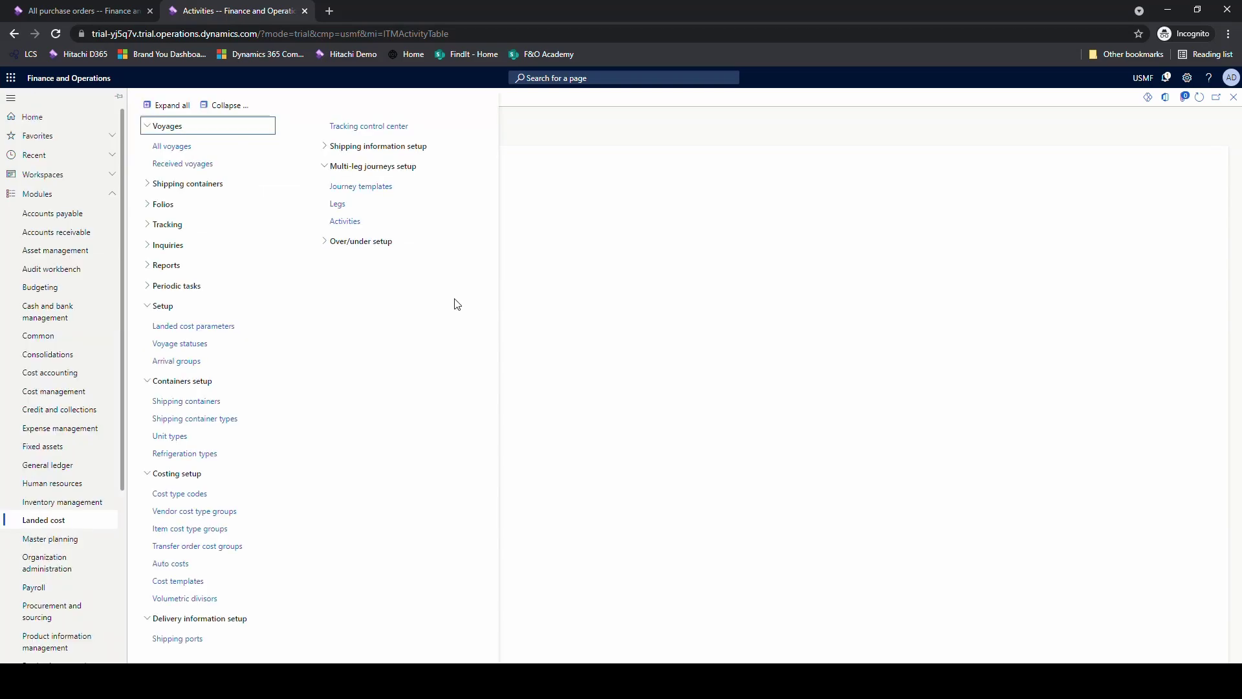
pyautogui.click(338, 204)
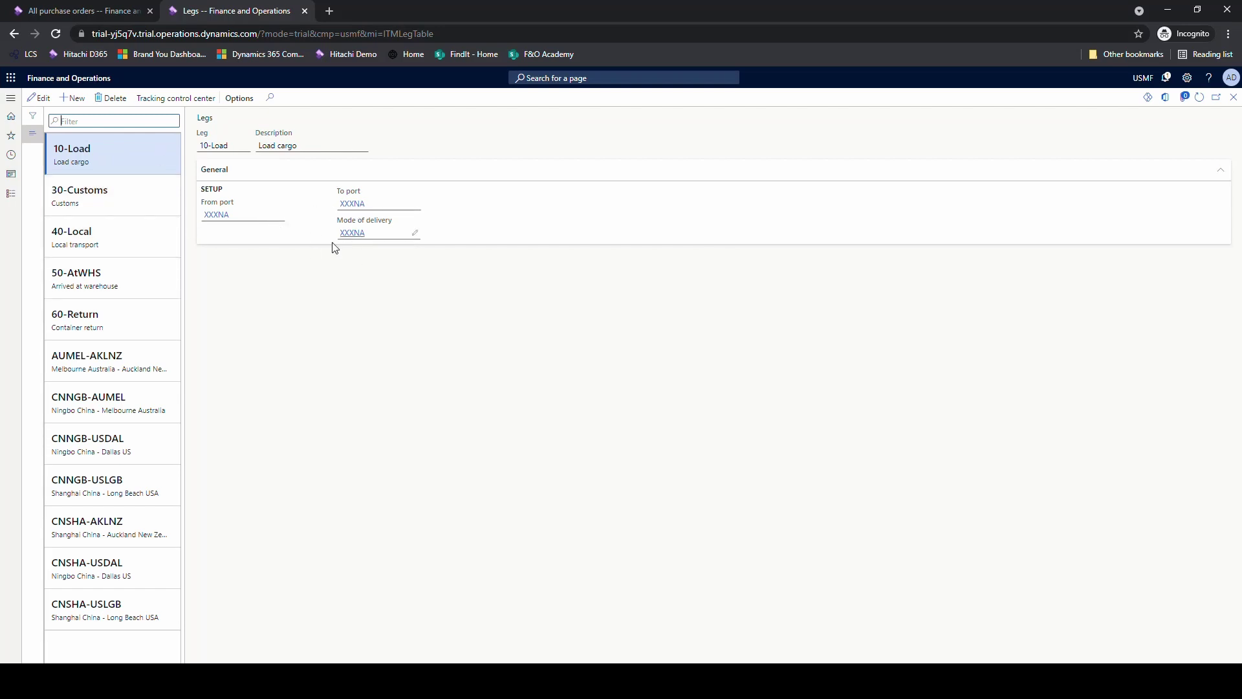
pyautogui.click(132, 282)
pyautogui.click(128, 320)
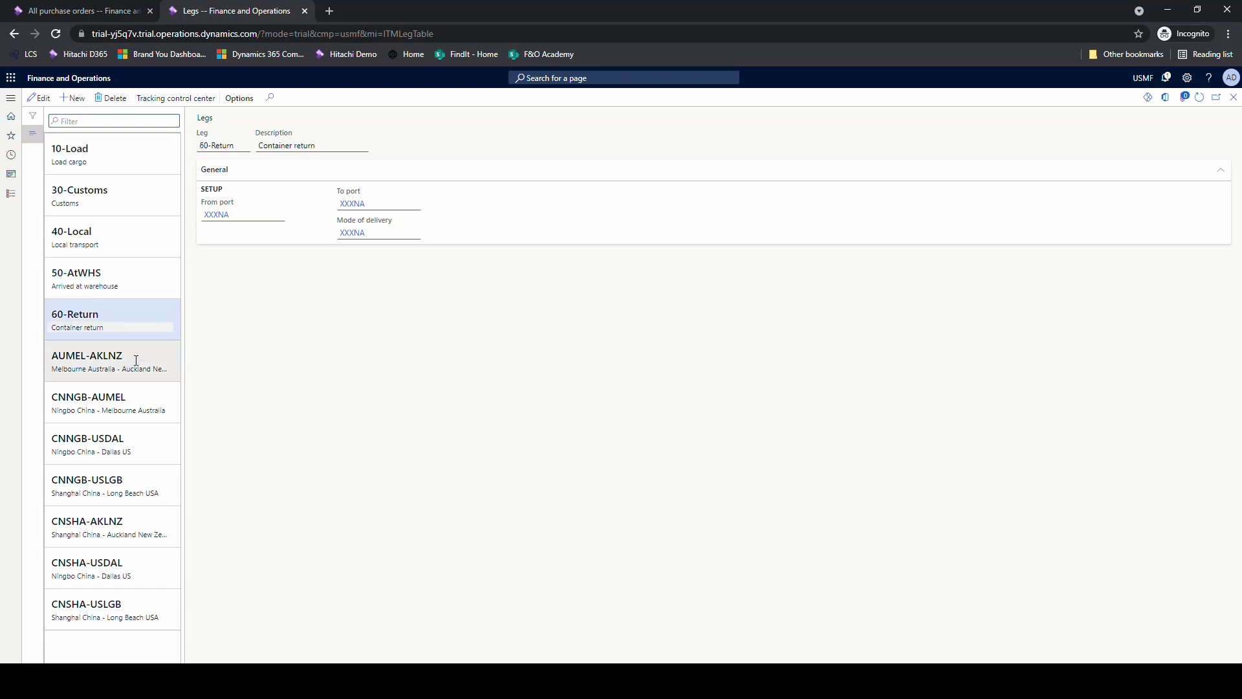
pyautogui.click(133, 360)
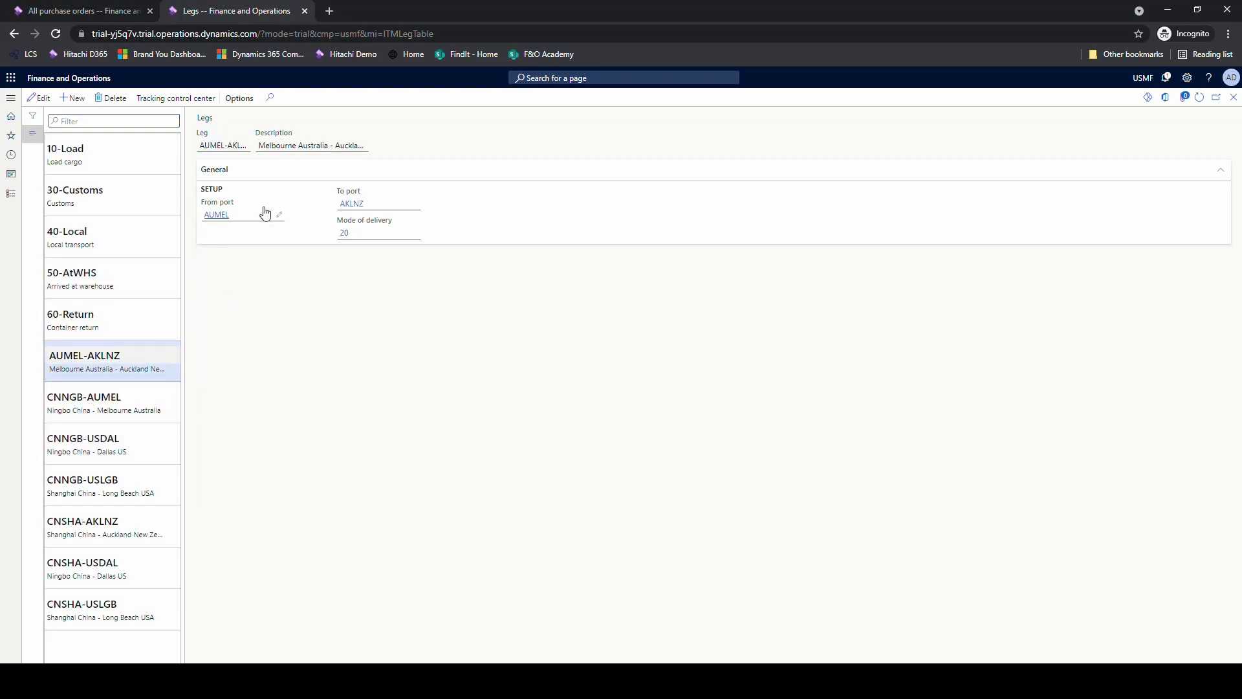
# - Compare the ports and mode of delivery of the 10-Load to 50-AtWHS legs with the AUMEL-AKLNZ and CNSHA-USLGB legs
pyautogui.click(93, 157)
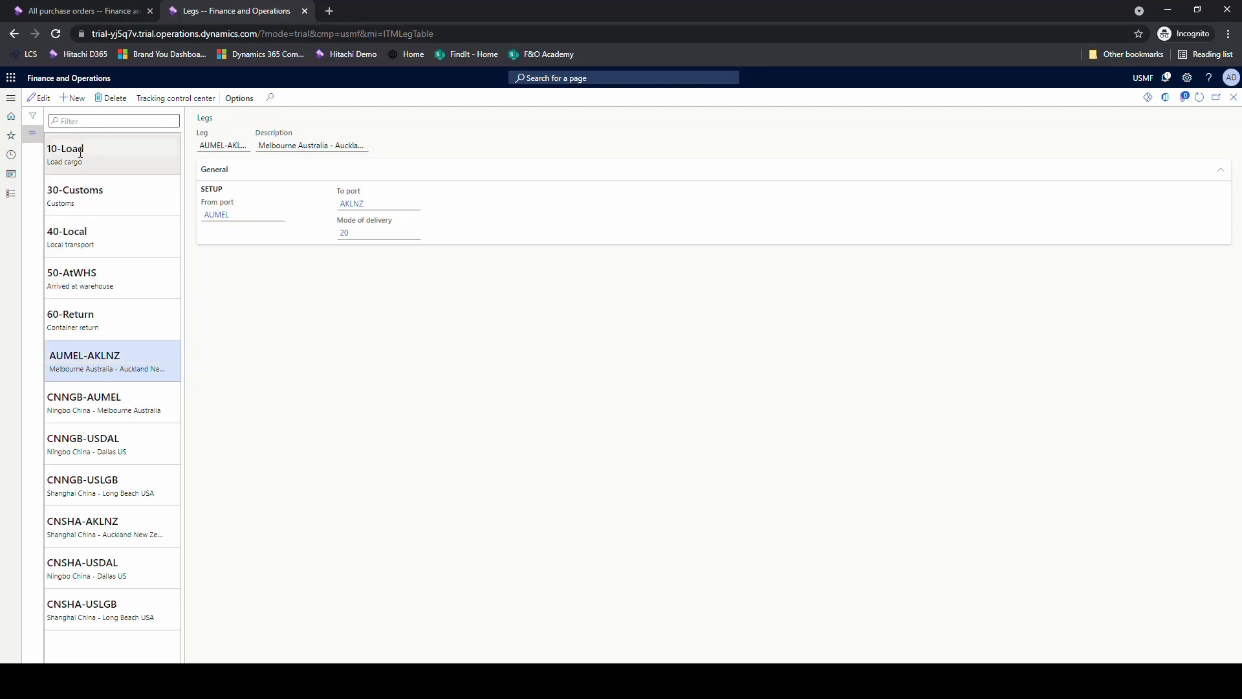
pyautogui.click(94, 188)
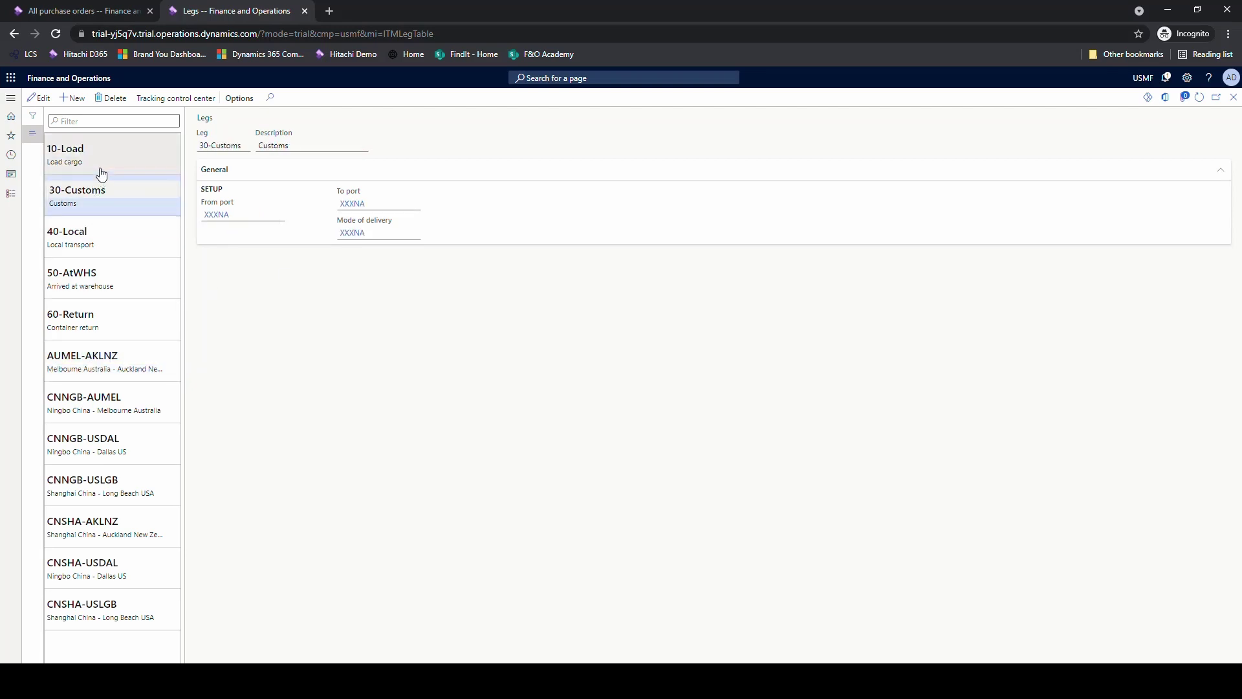
pyautogui.click(101, 170)
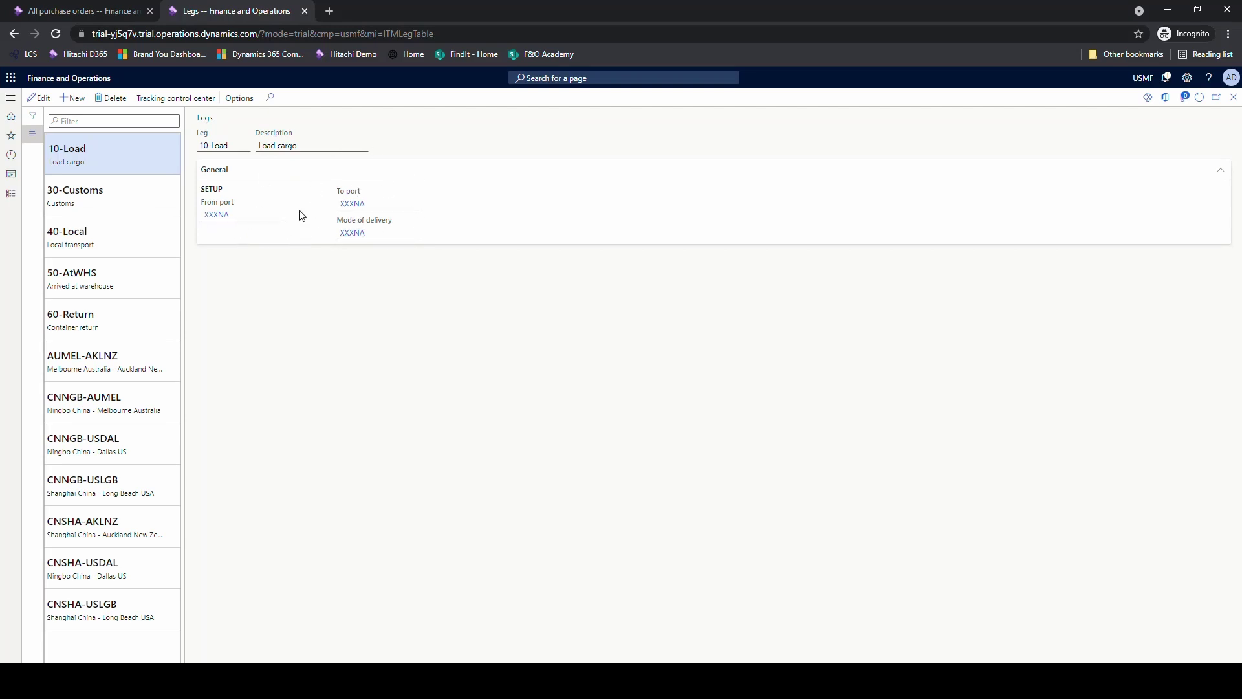
pyautogui.click(138, 190)
pyautogui.click(138, 248)
pyautogui.click(162, 275)
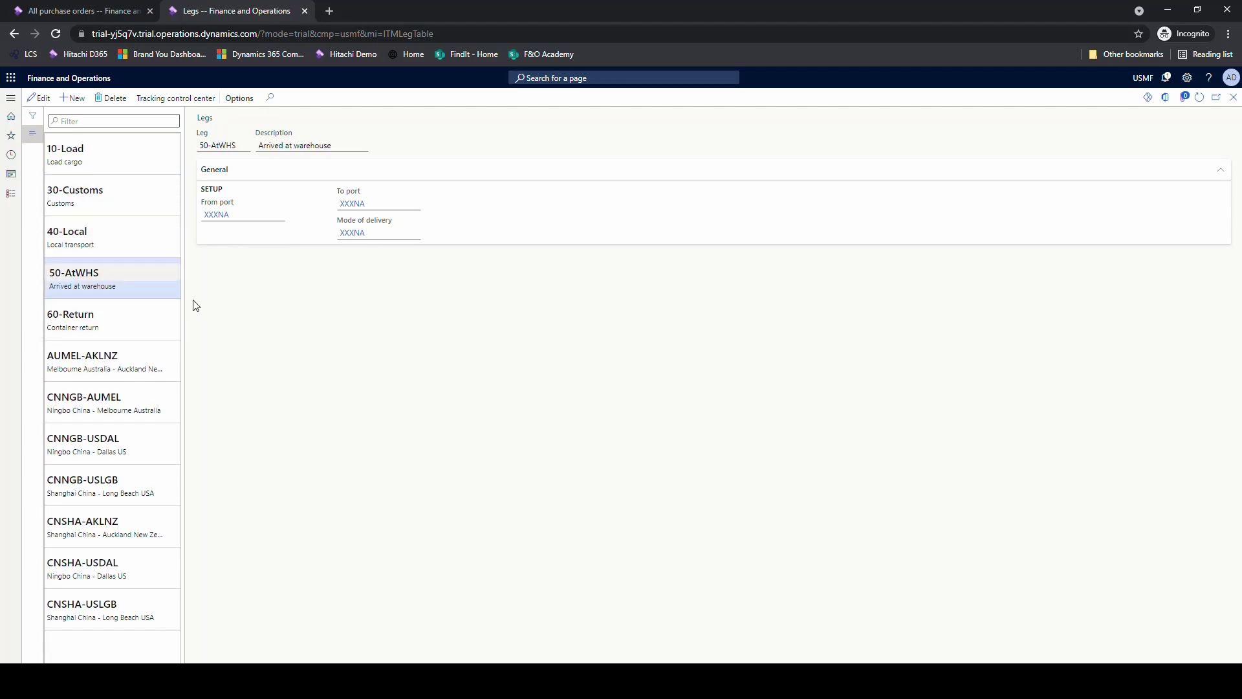
pyautogui.click(134, 382)
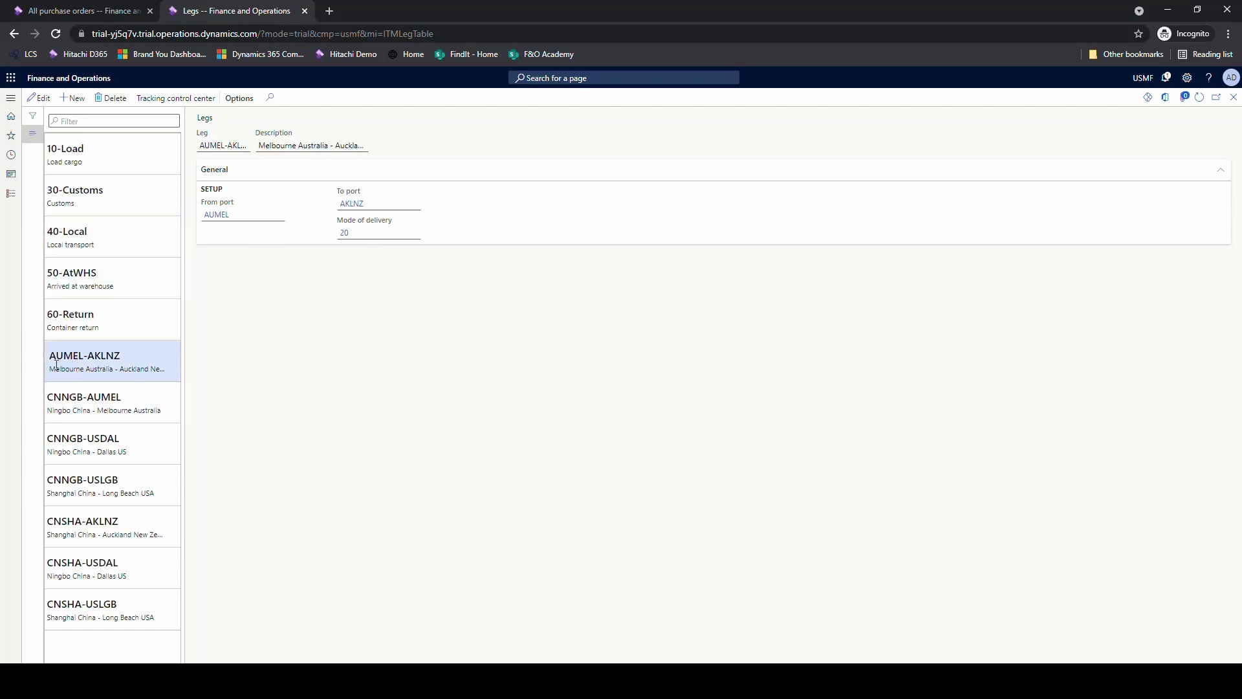
pyautogui.click(77, 617)
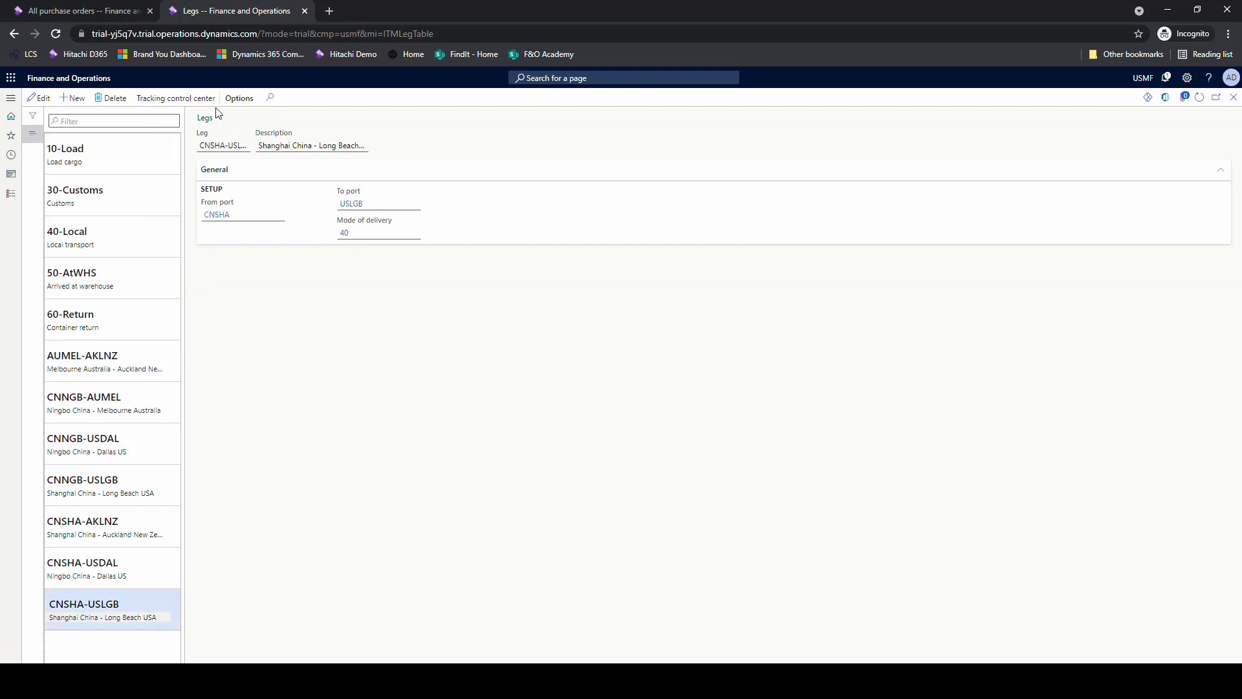
# - View the Lead time rule of the CNSHA-USLGB leg in the Tracking control center
pyautogui.click(195, 100)
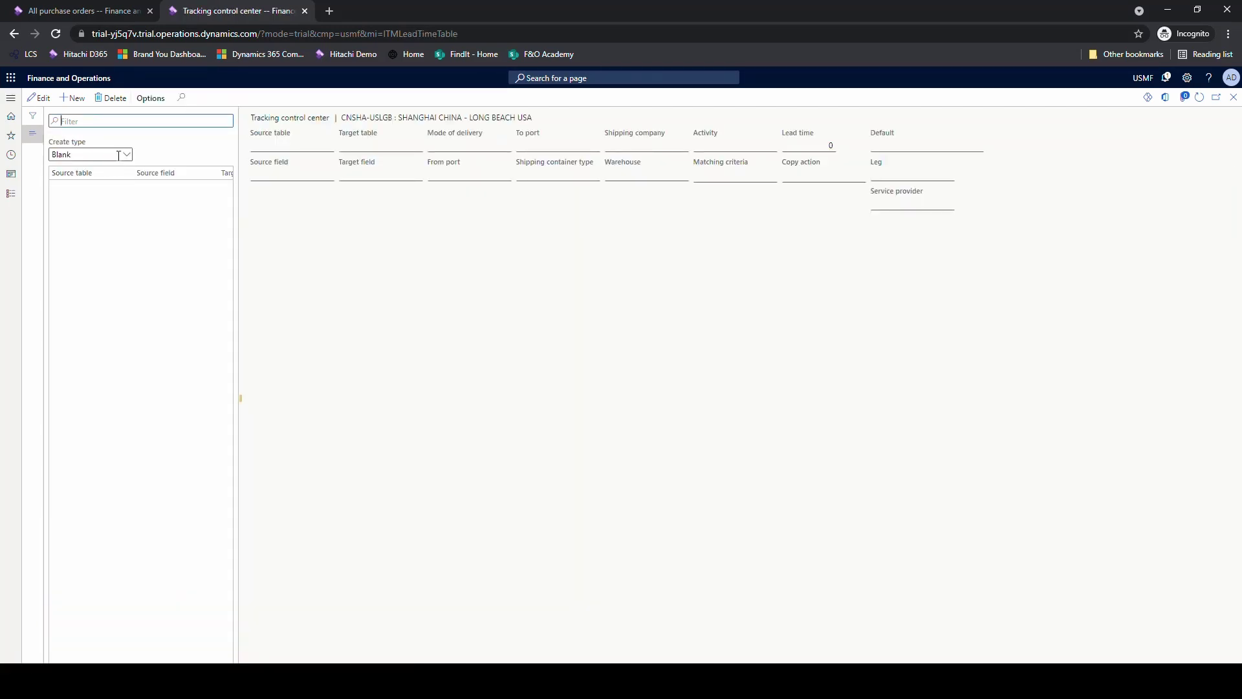
pyautogui.click(128, 155)
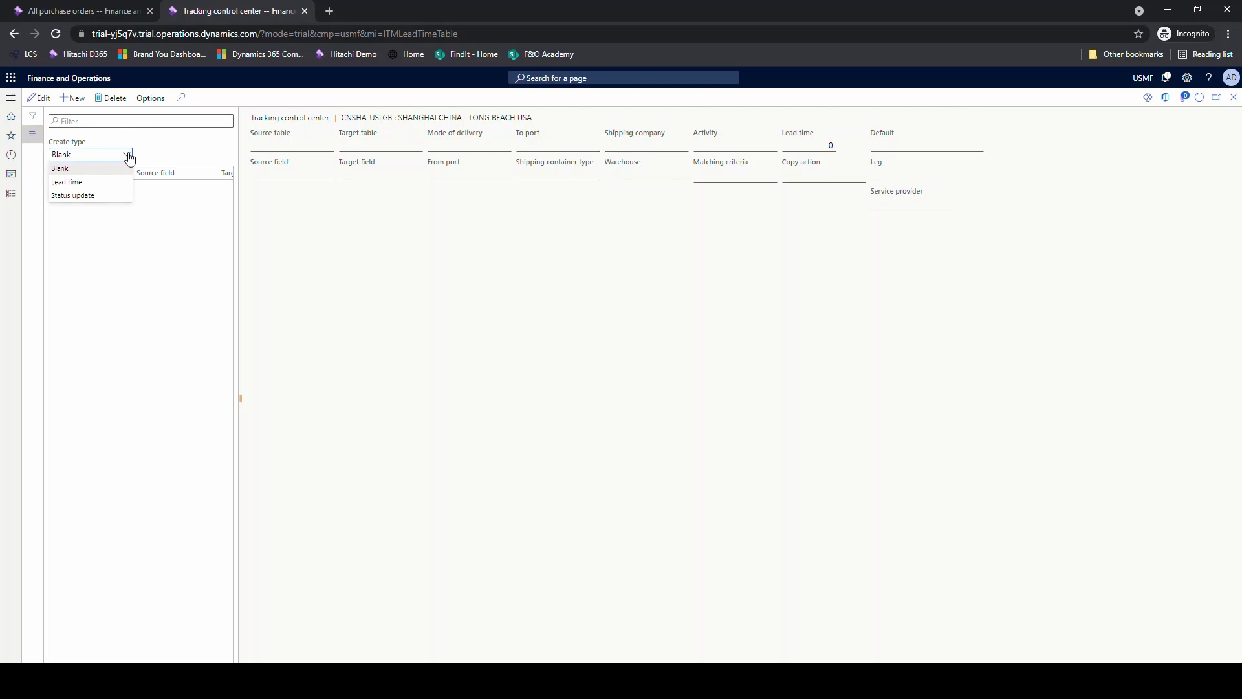
pyautogui.click(100, 182)
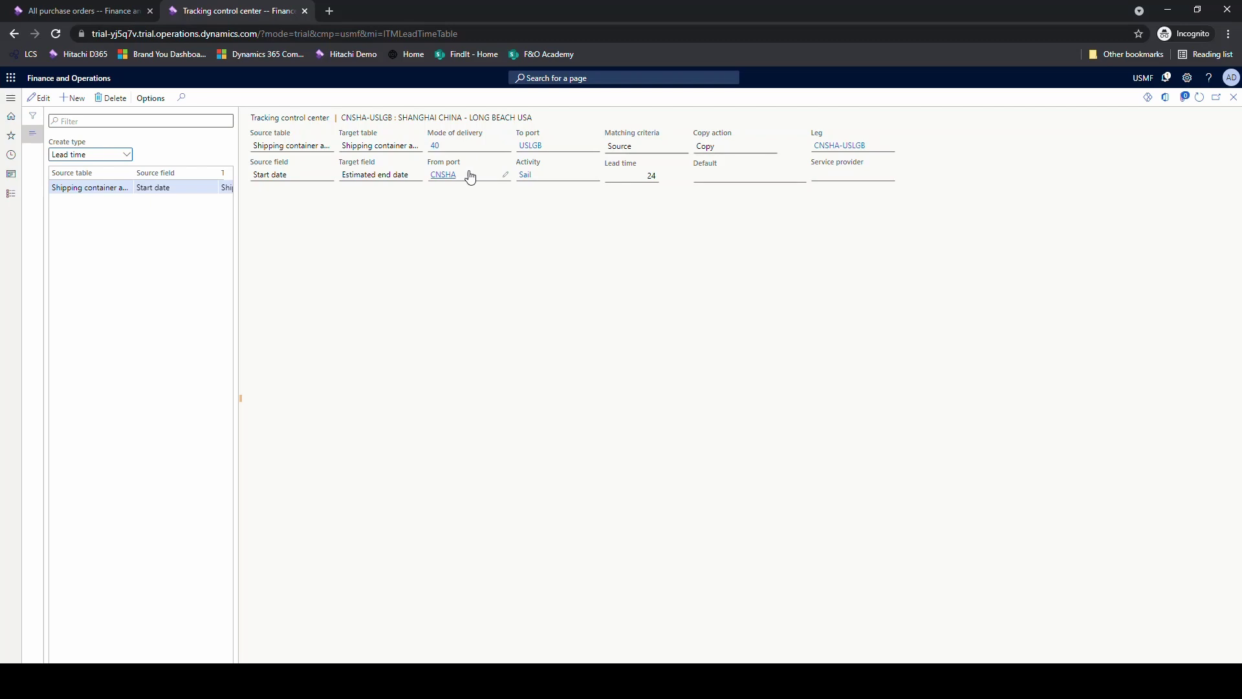
pyautogui.moveTo(467, 175)
pyautogui.click(1234, 97)
# - View the Lead time and Status update rules of the 10-Load leg in its Tracking control center
pyautogui.click(105, 147)
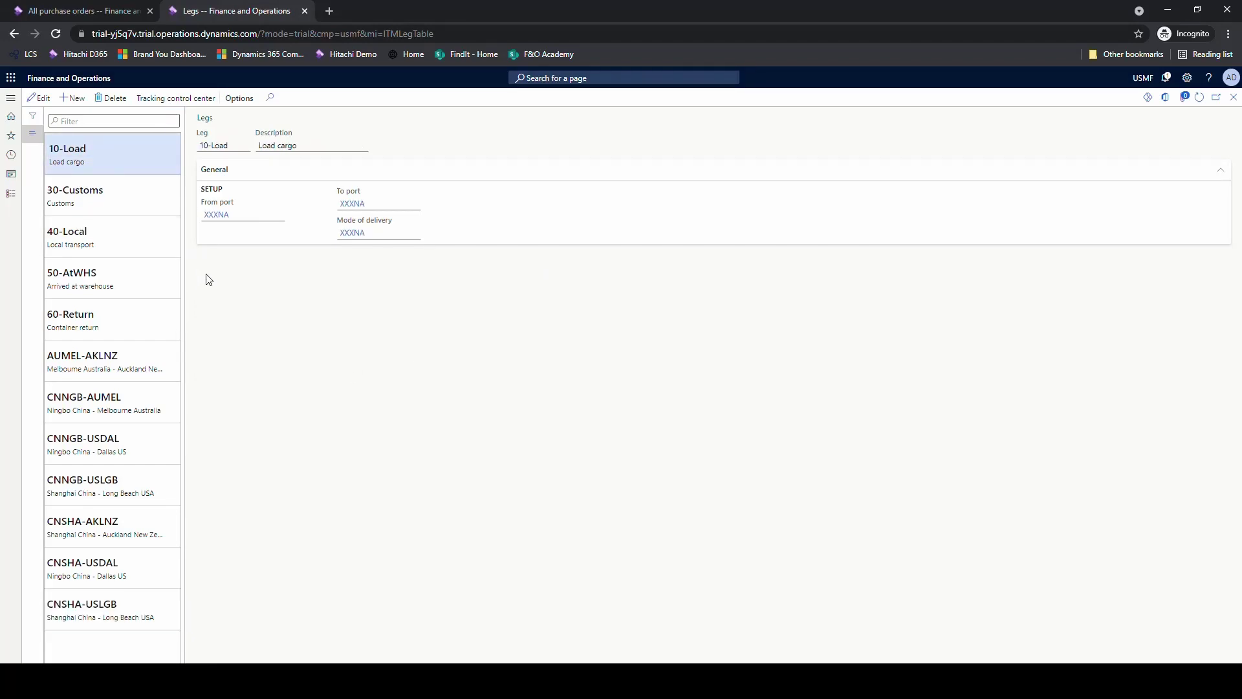
pyautogui.click(127, 156)
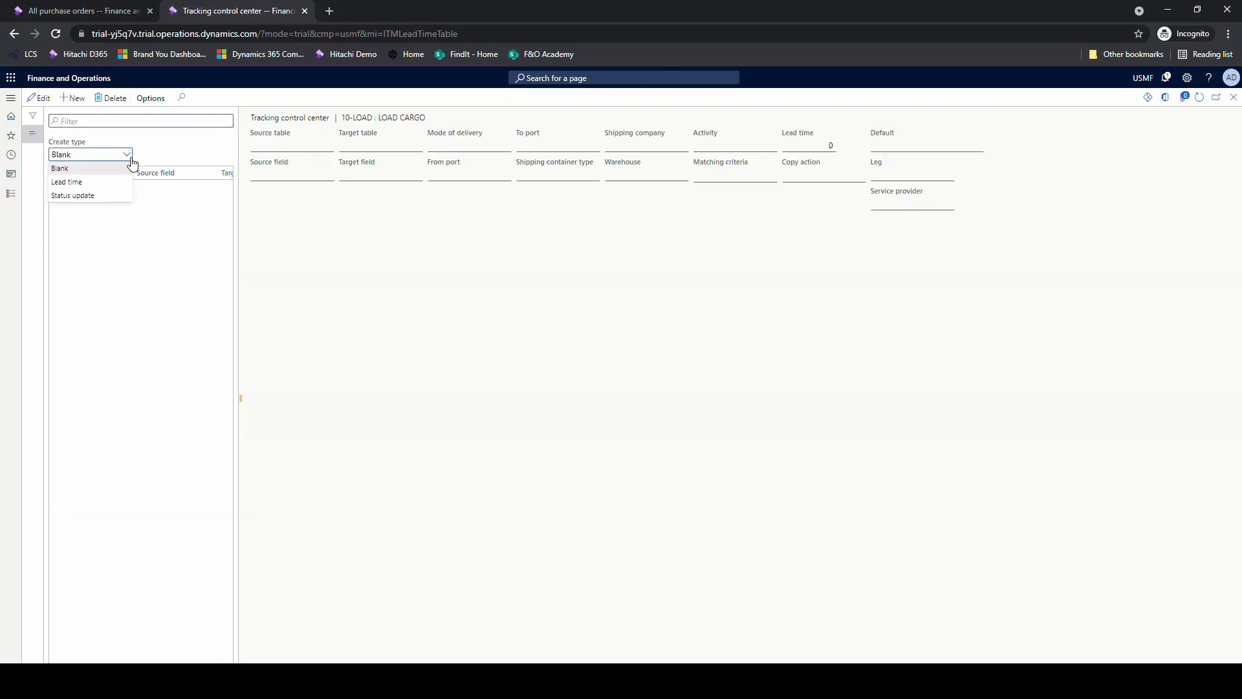
pyautogui.click(106, 182)
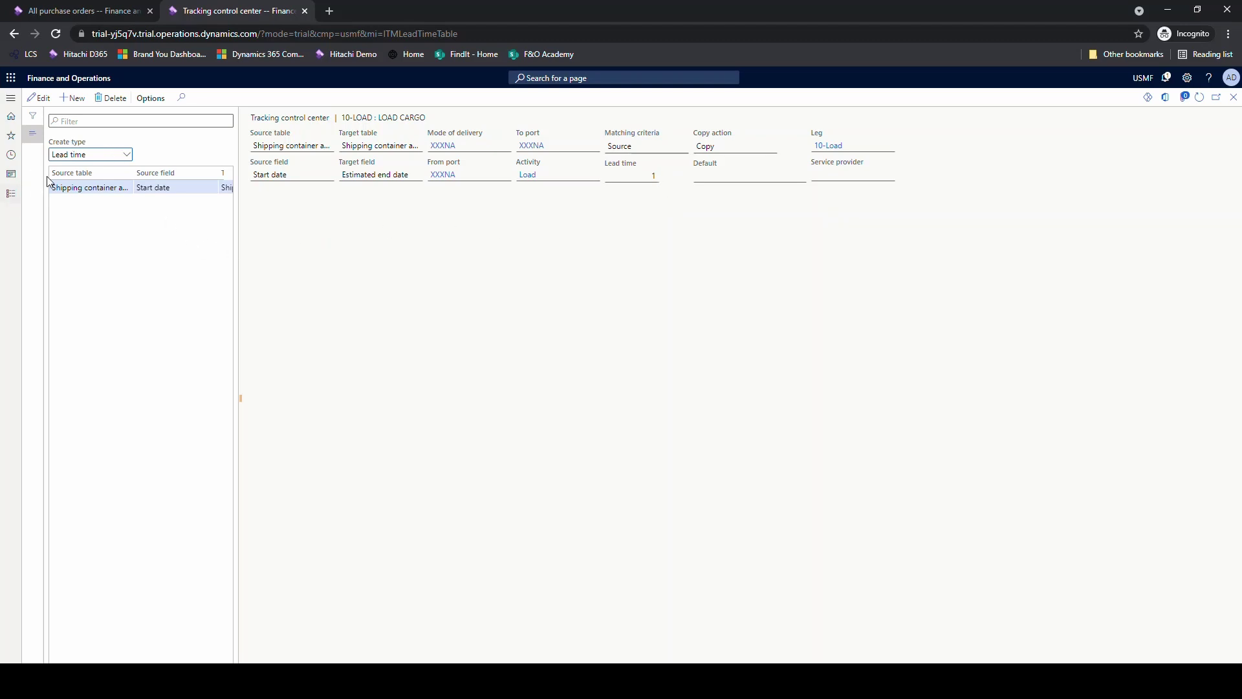
pyautogui.click(127, 156)
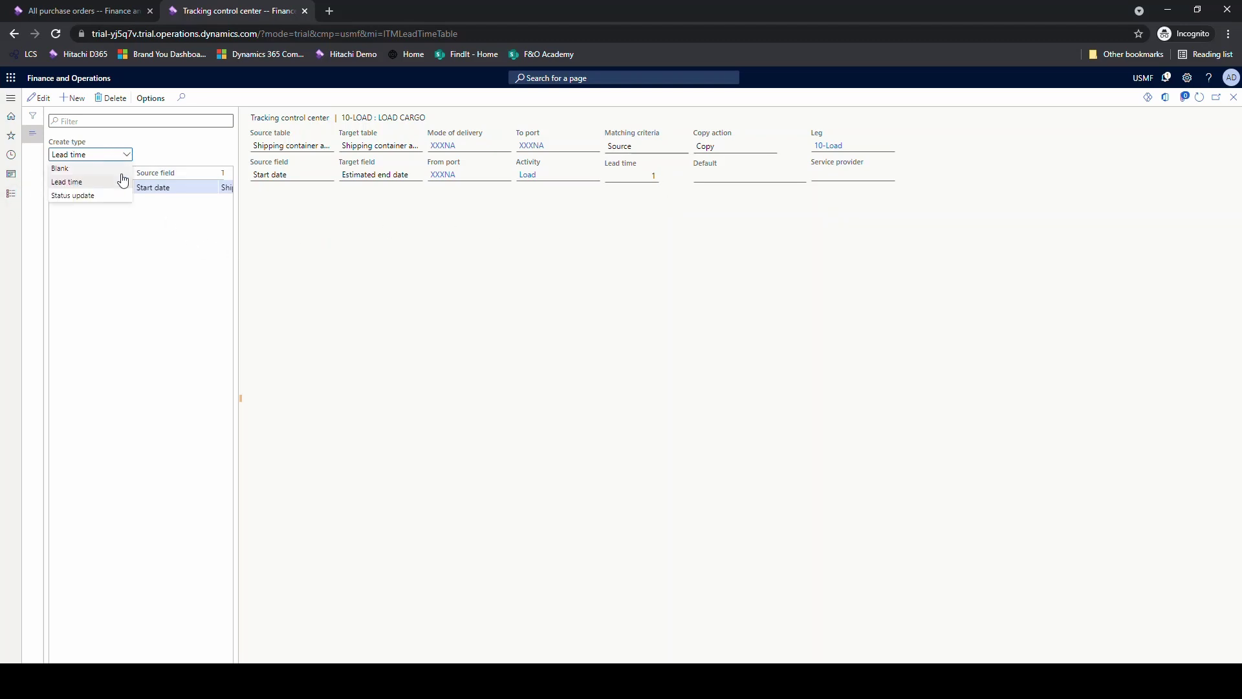
pyautogui.click(73, 198)
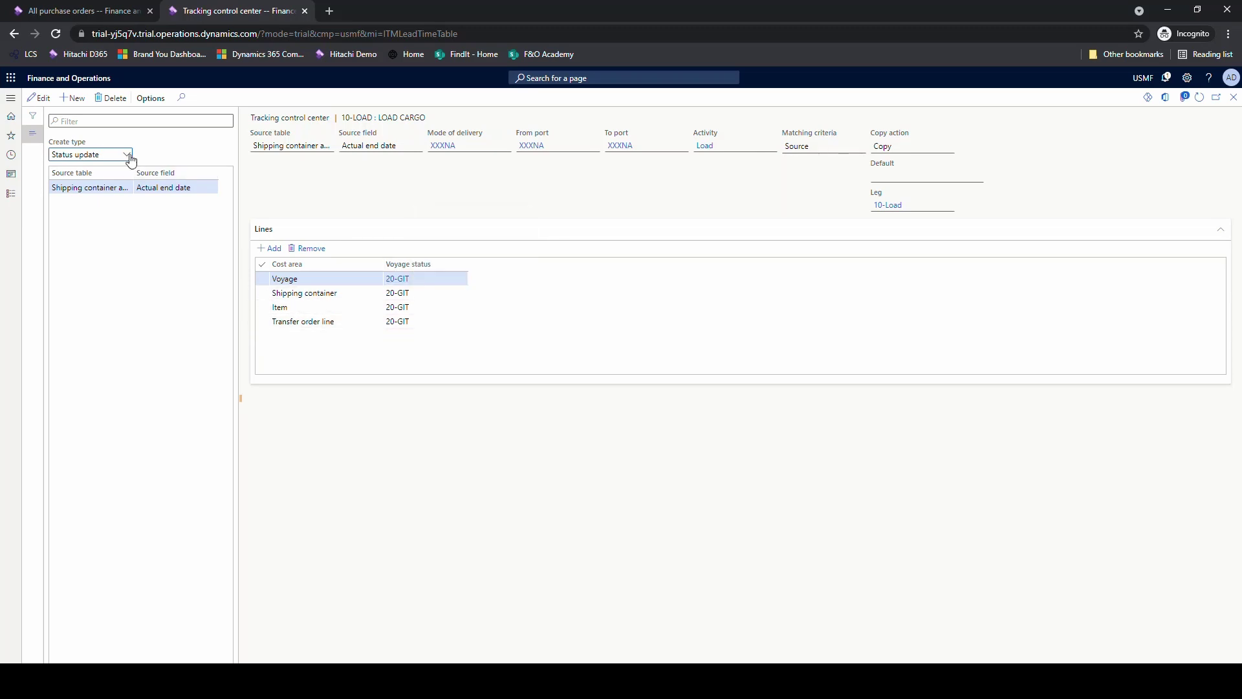
pyautogui.click(1234, 97)
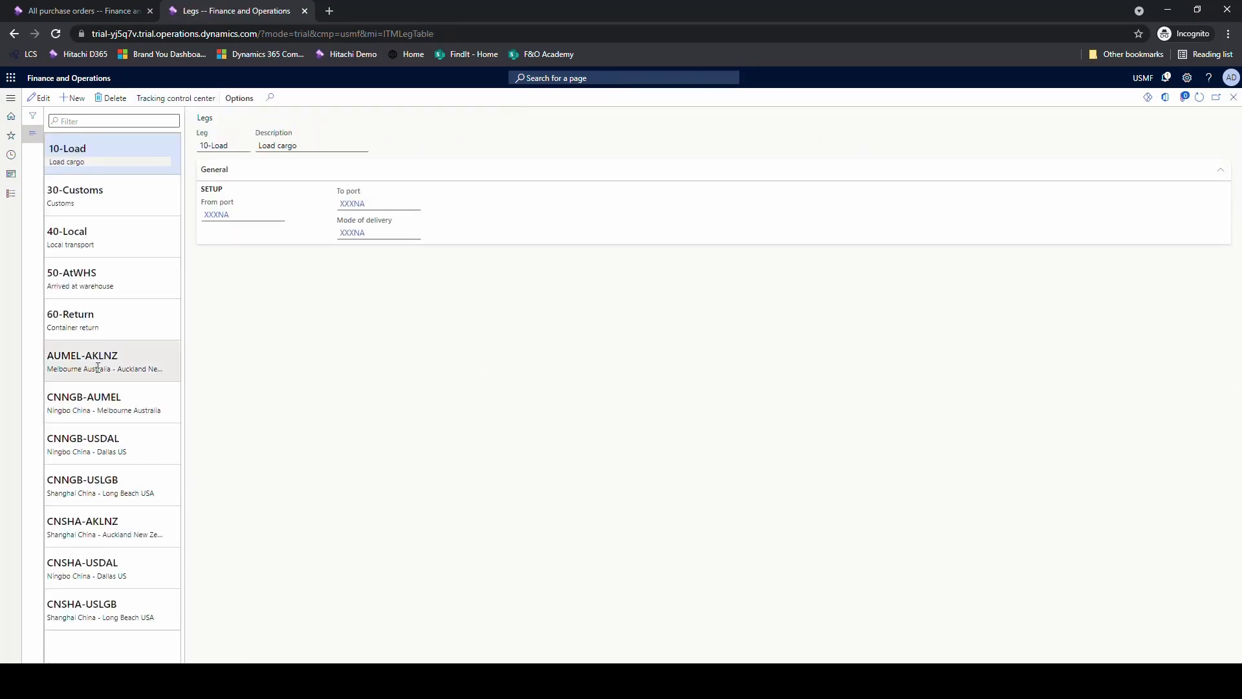
# - View the Status update rule of the CNSHA-USLGB leg and close the Legs setup
pyautogui.click(105, 604)
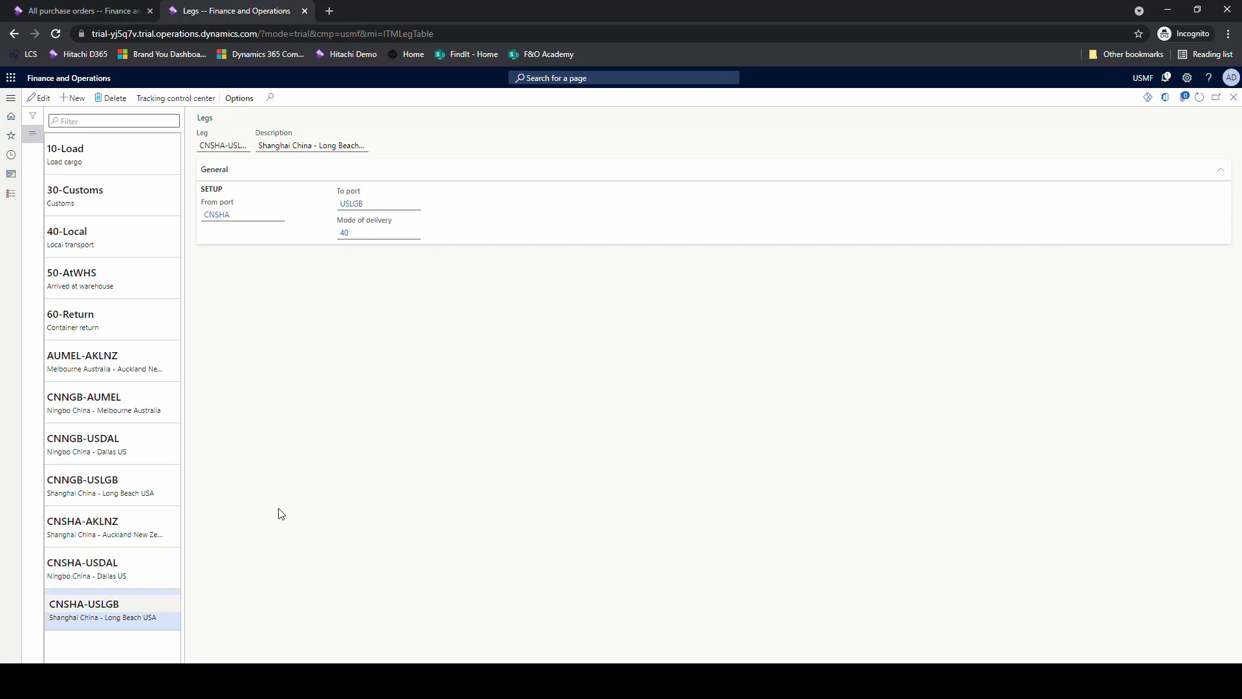
pyautogui.click(175, 98)
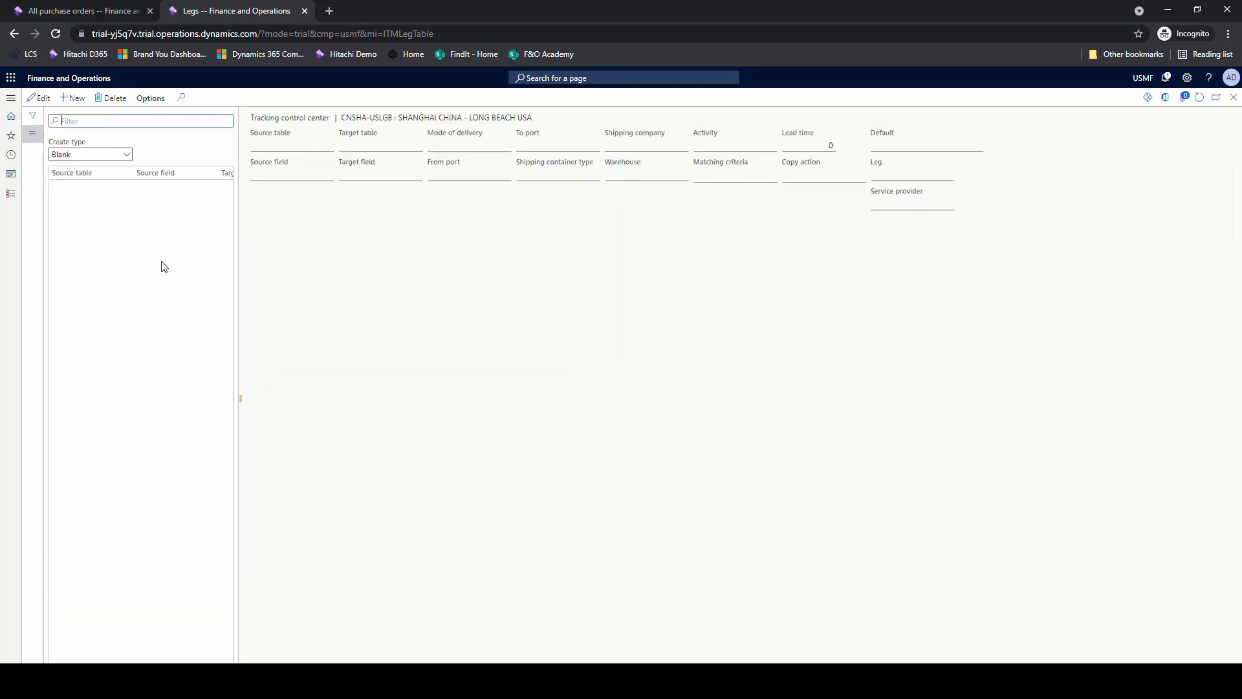
pyautogui.click(125, 155)
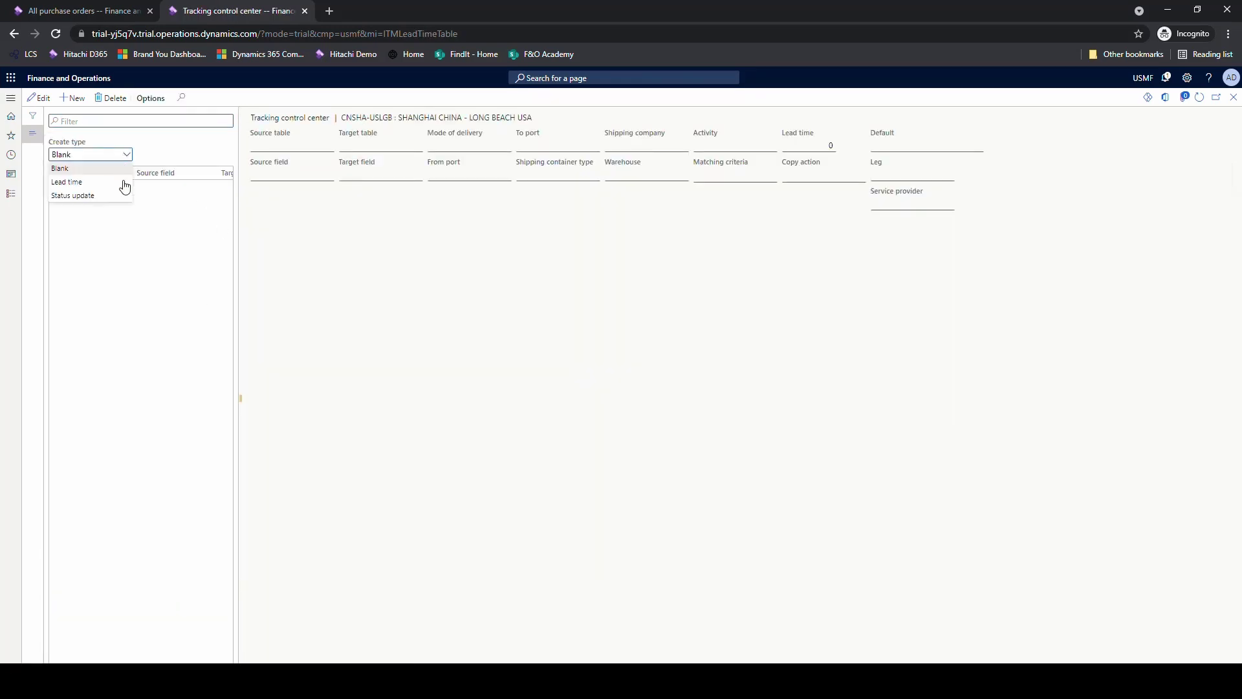
pyautogui.click(114, 195)
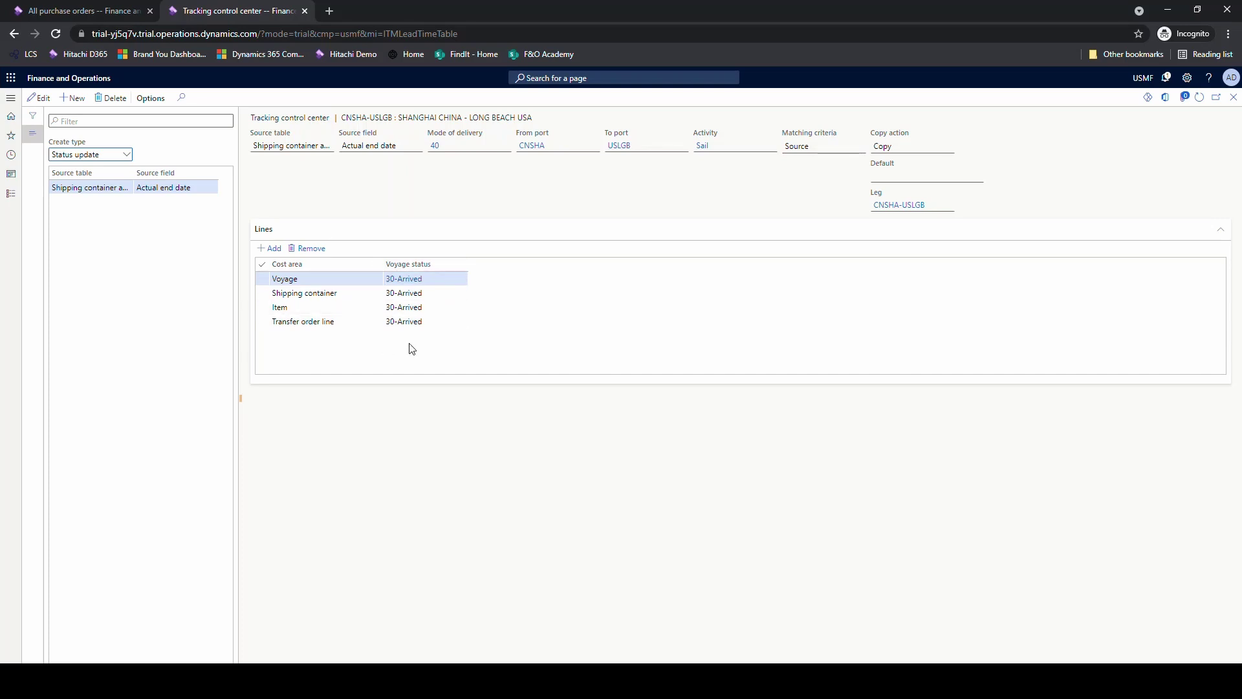
pyautogui.press('Escape')
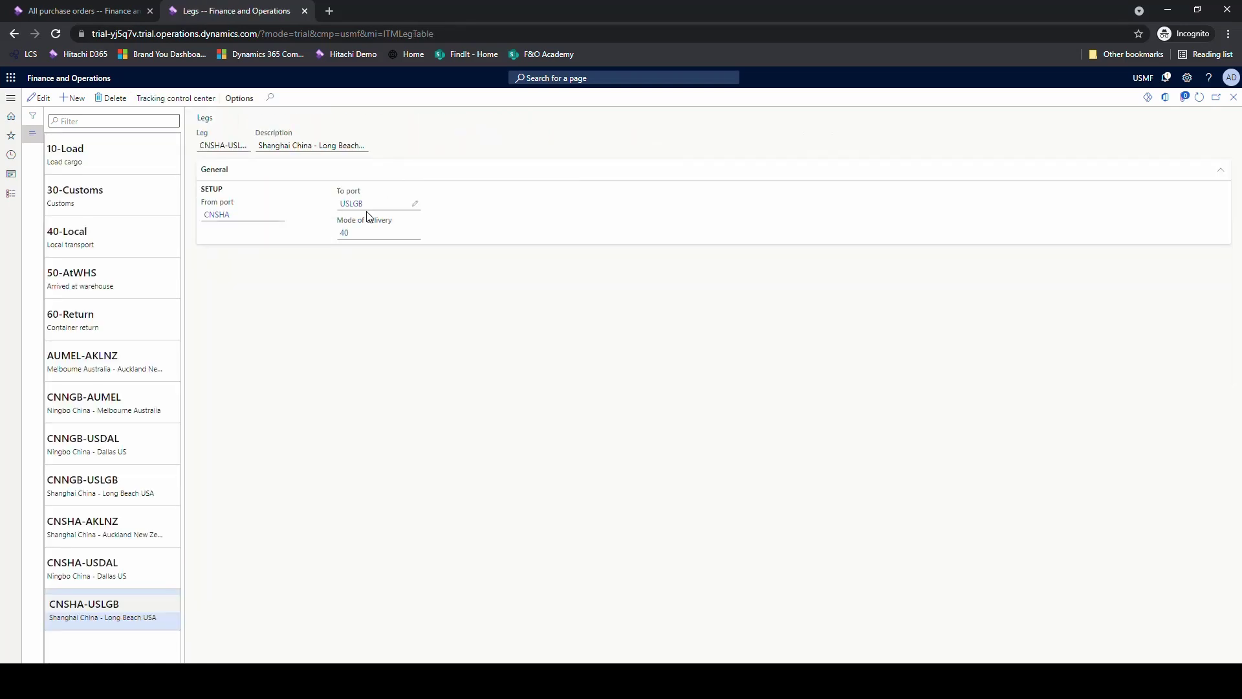
pyautogui.click(1235, 99)
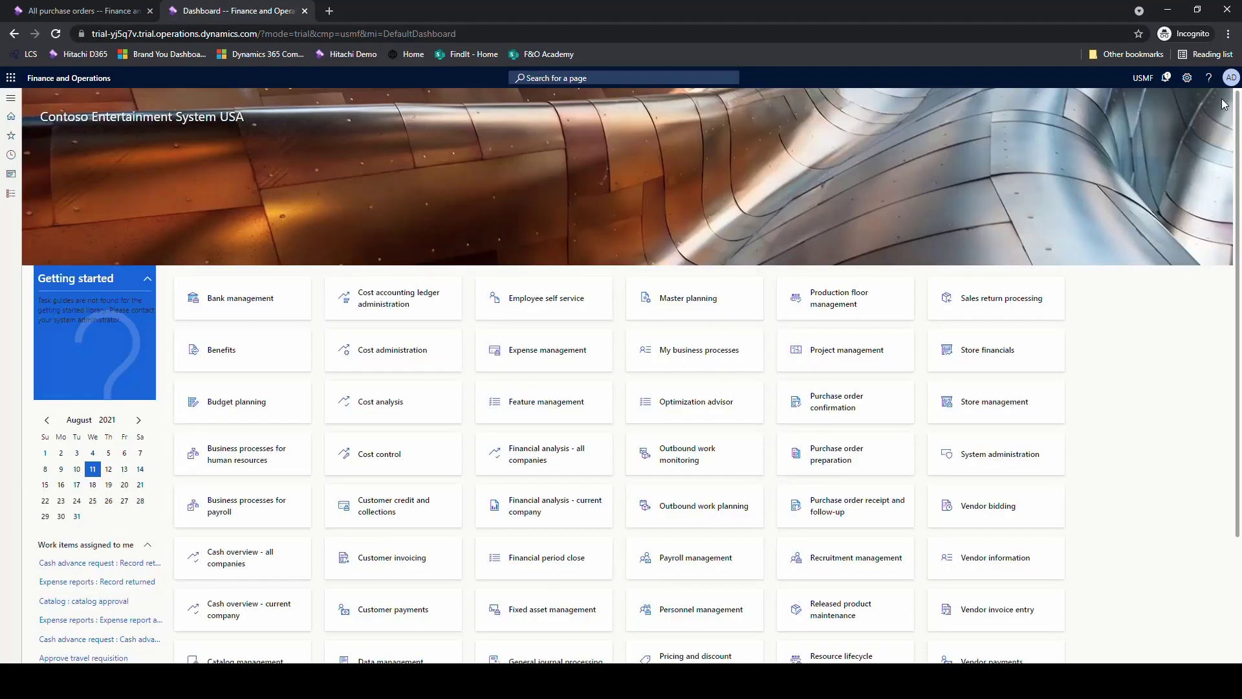
# - Open the Landed cost module's general Tracking control center and view the Goods in transit order and Purchase order lines rules
pyautogui.click(10, 194)
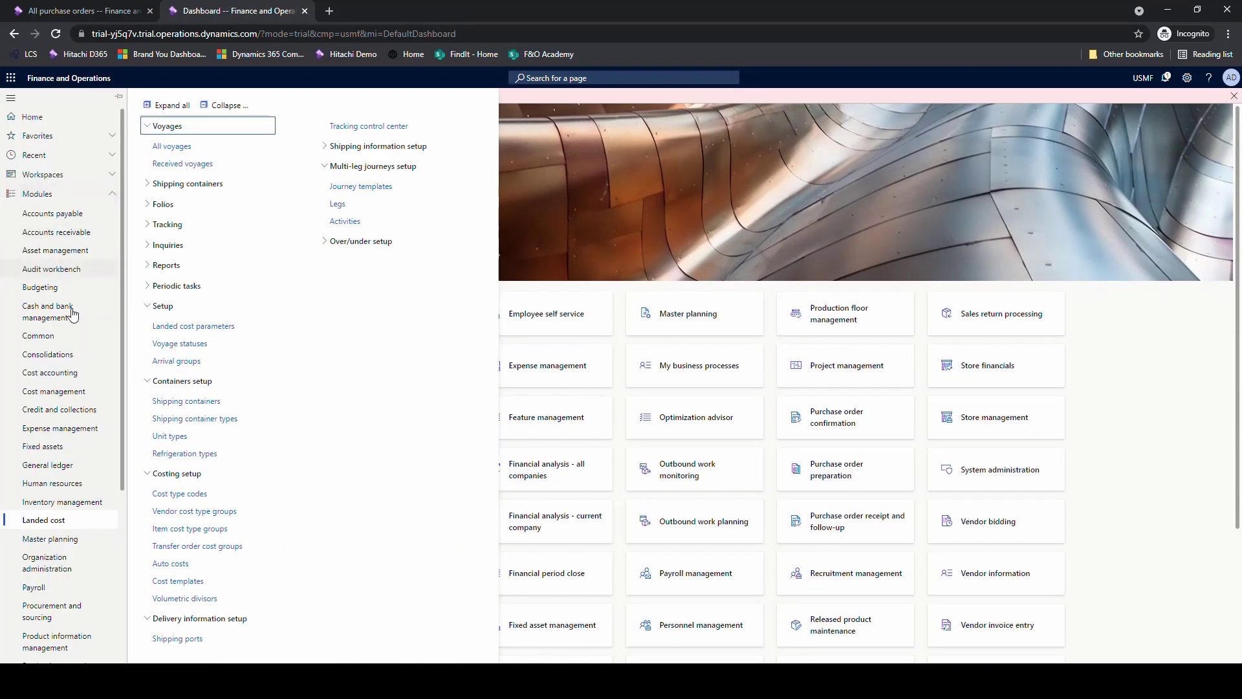
pyautogui.scroll(-1, 98, 582)
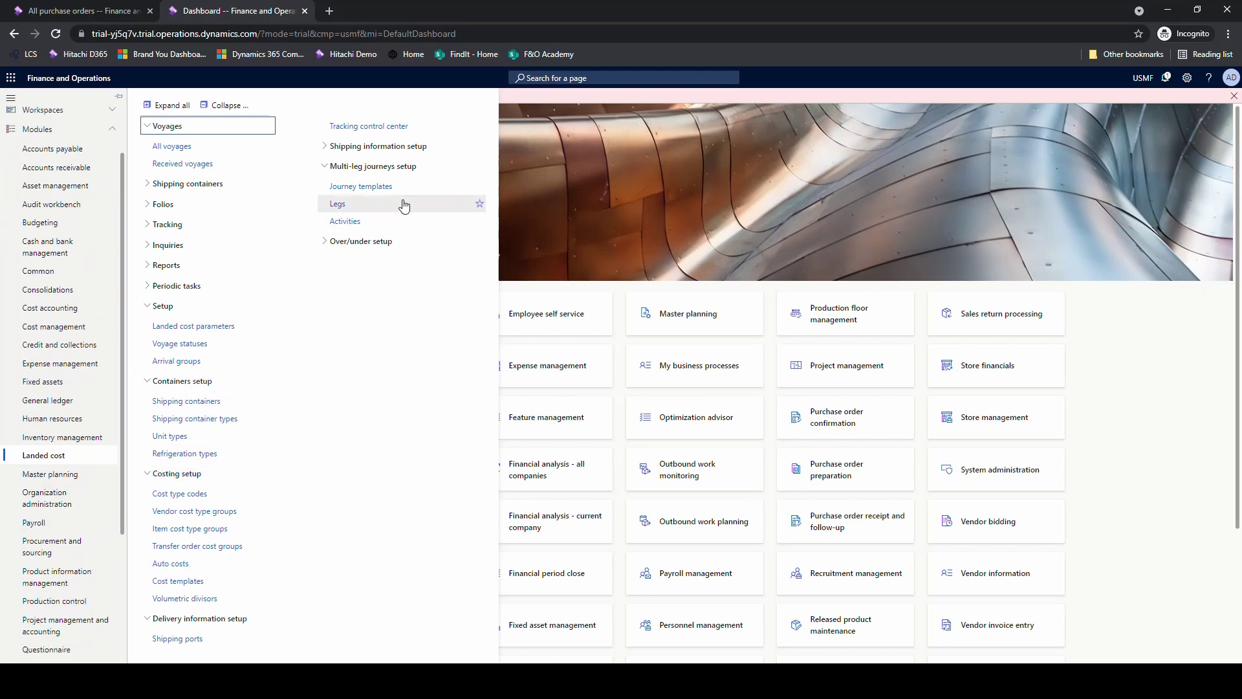
pyautogui.click(370, 127)
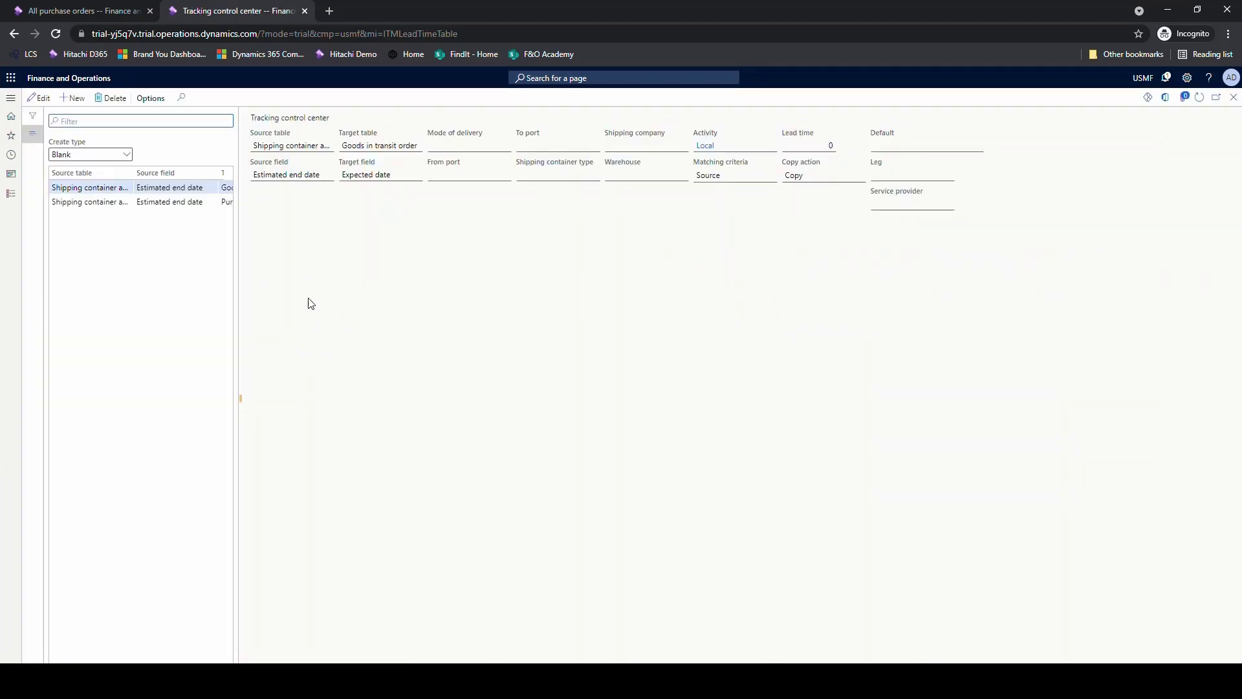
pyautogui.click(171, 202)
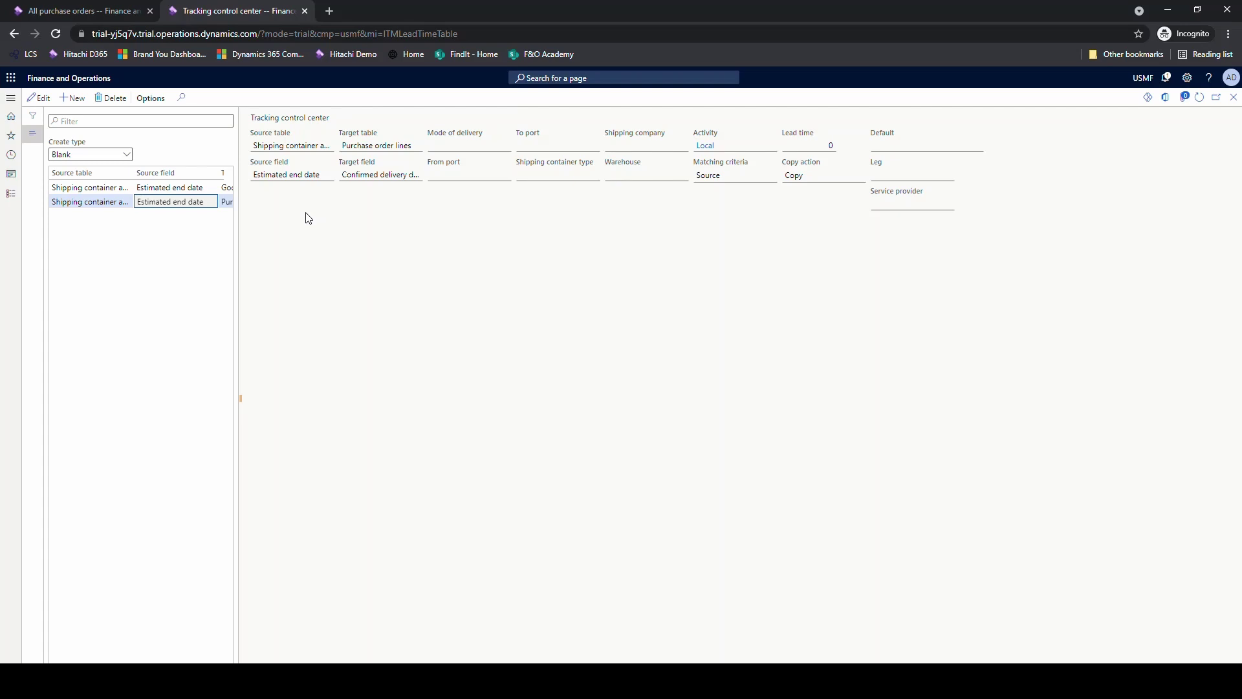
# - Open the multi-leg Journey templates setup and examine the legs, ports and mode of delivery in the CNSHA-USLGB template
pyautogui.click(8, 195)
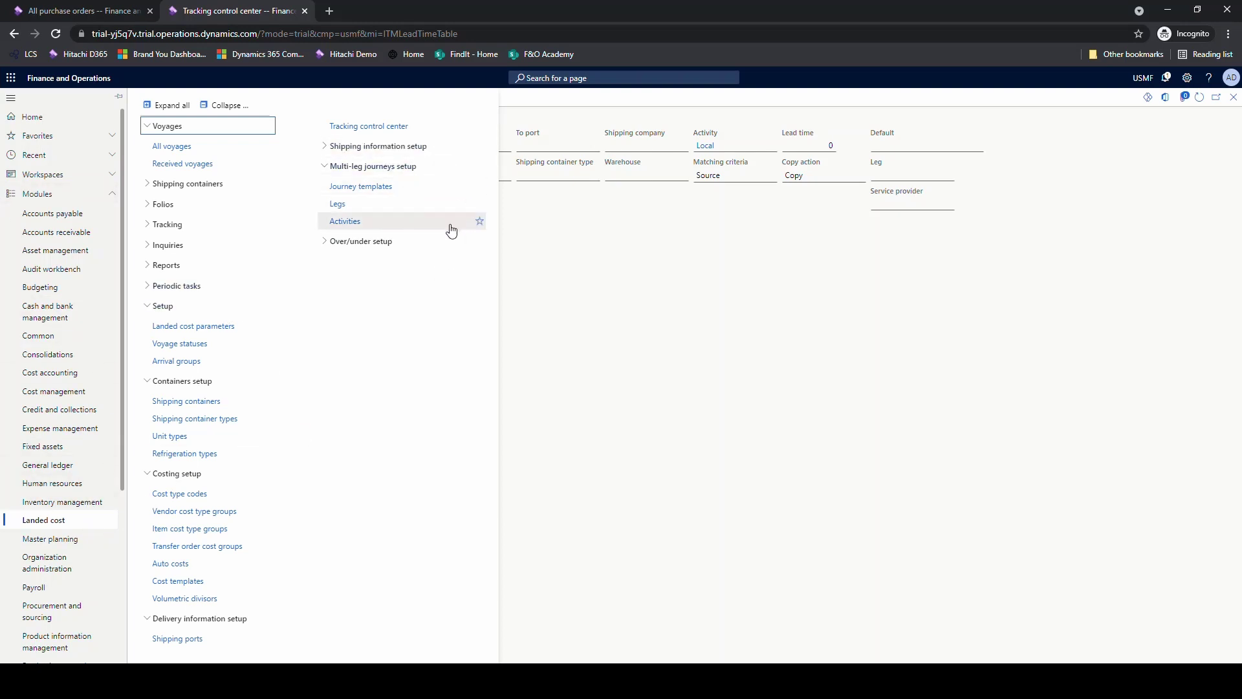
pyautogui.click(362, 187)
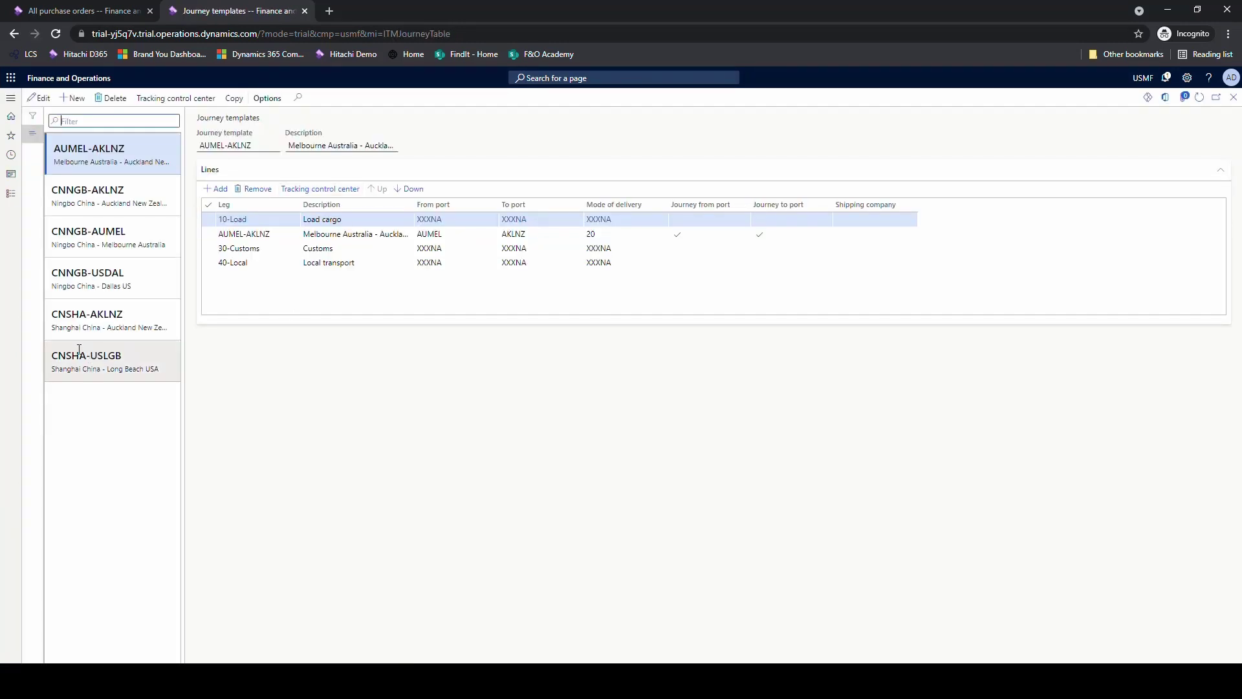
pyautogui.click(96, 369)
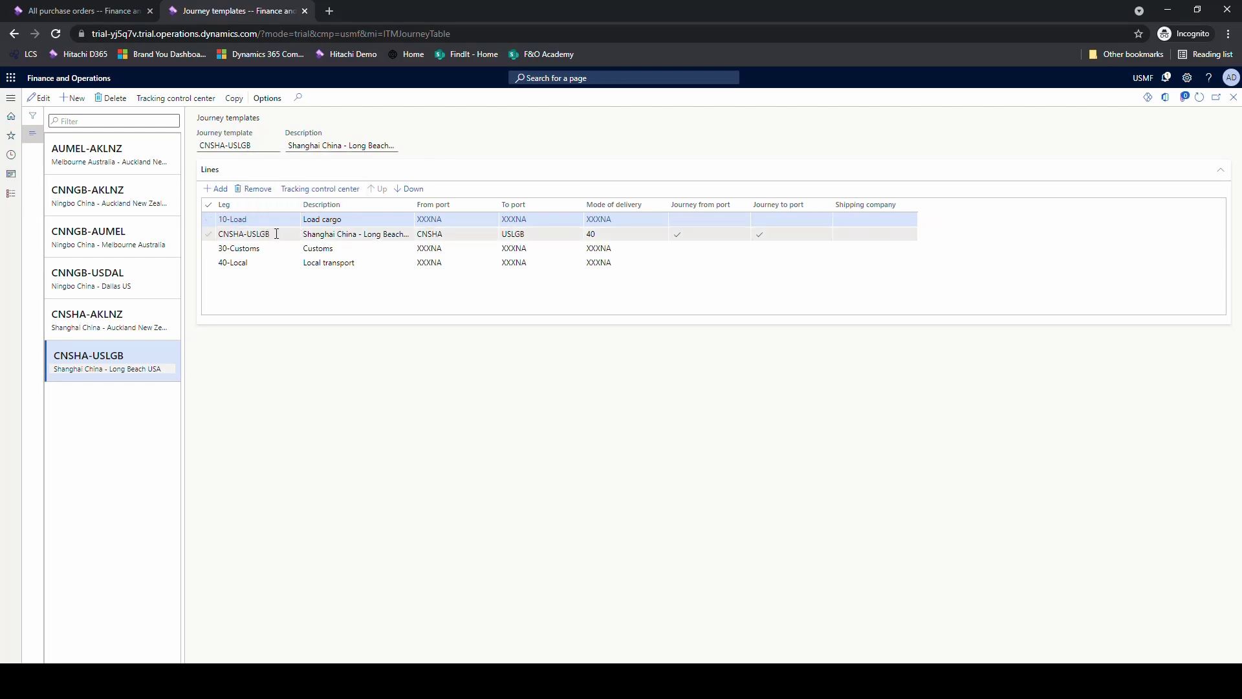
pyautogui.moveTo(282, 234)
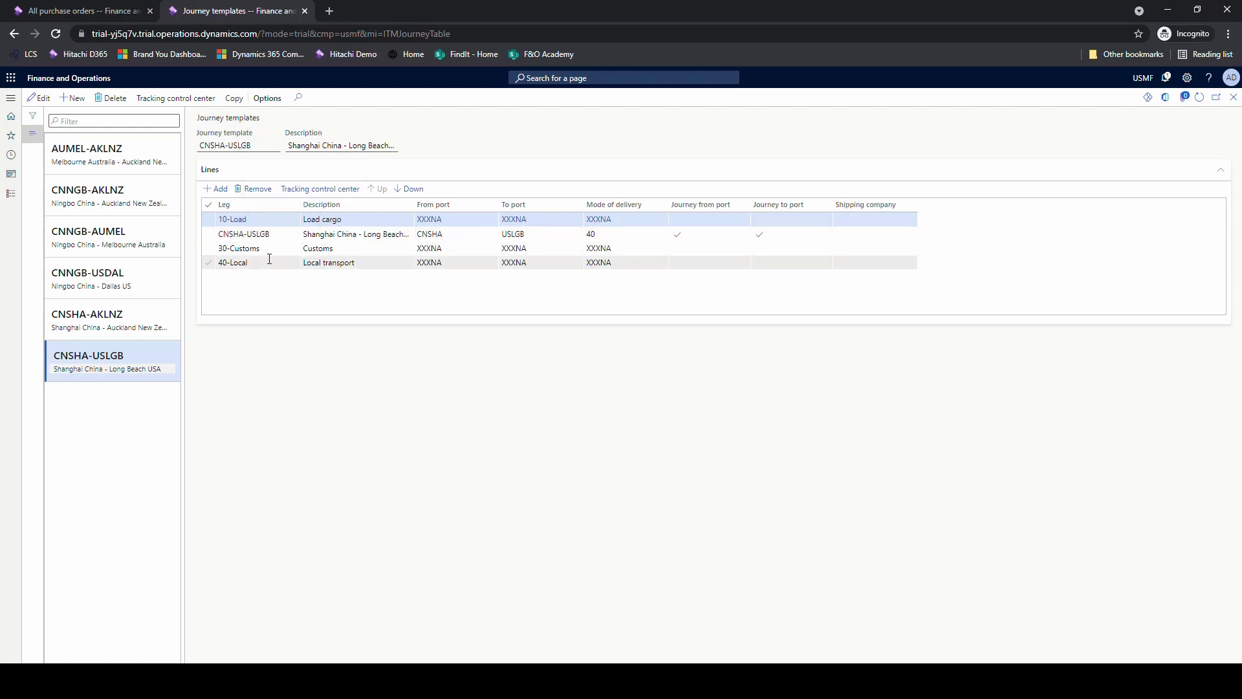
pyautogui.moveTo(269, 259)
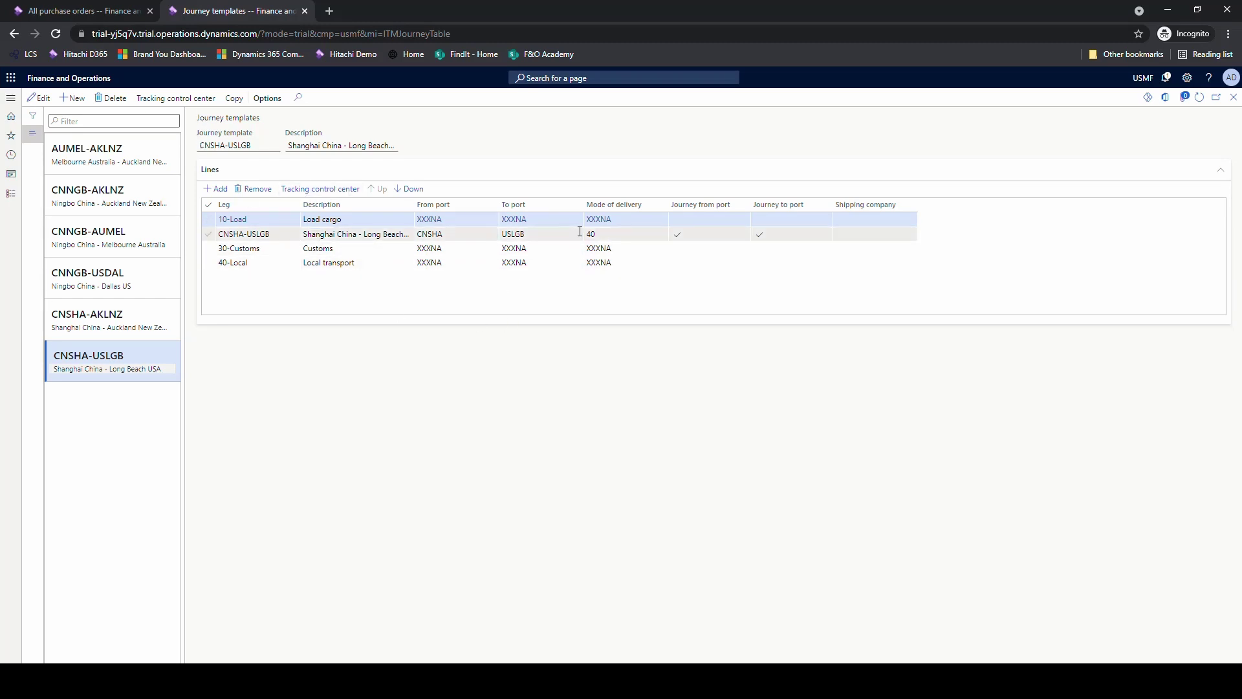
pyautogui.moveTo(577, 234)
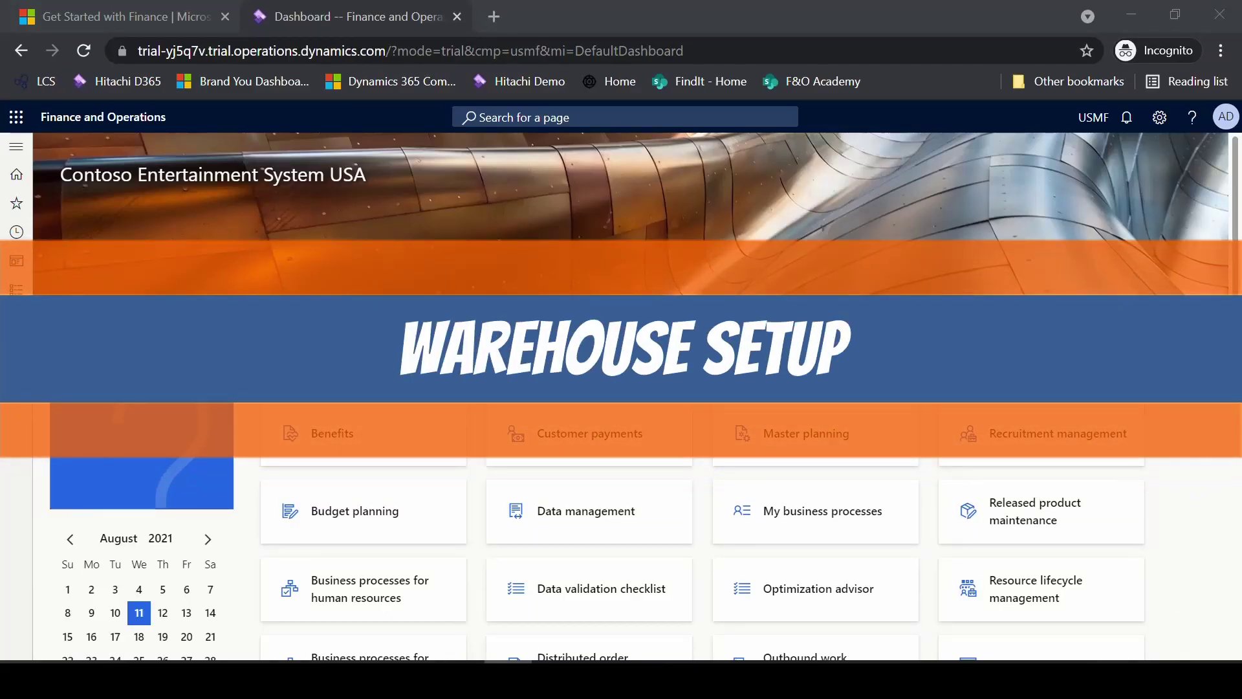
# - Open the Warehouses list from the Inventory management module's inventory breakdown setup
pyautogui.click(16, 290)
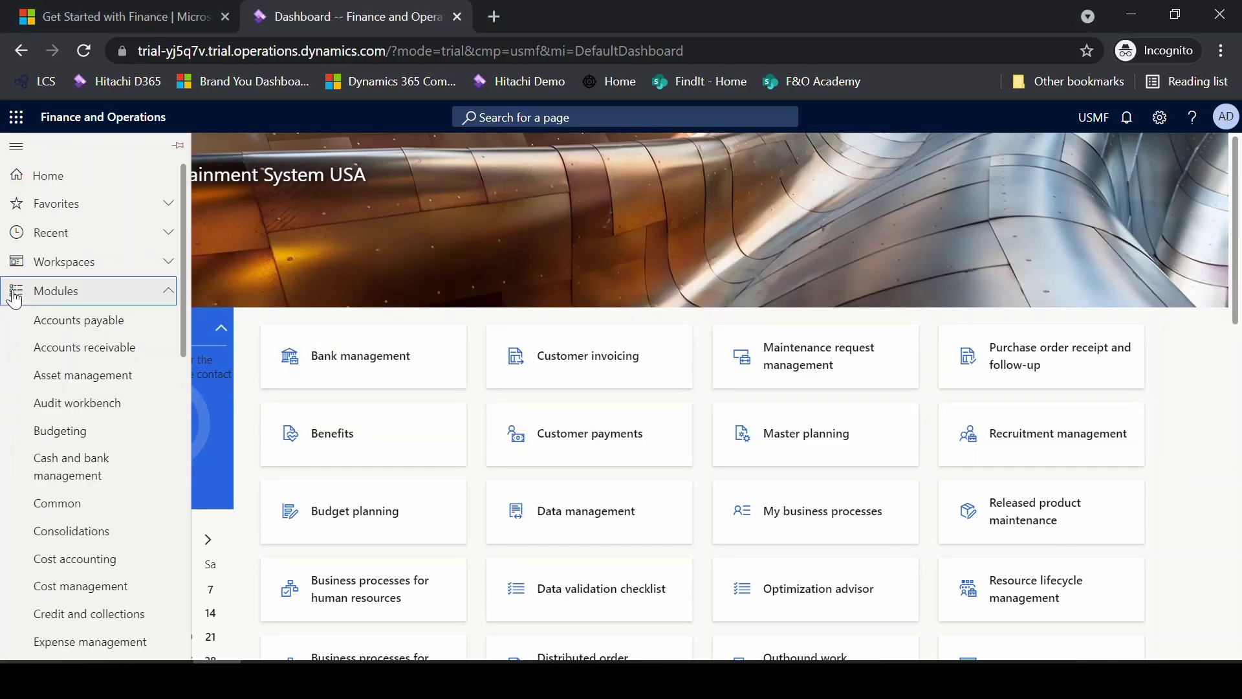
pyautogui.scroll(-8, 14, 297)
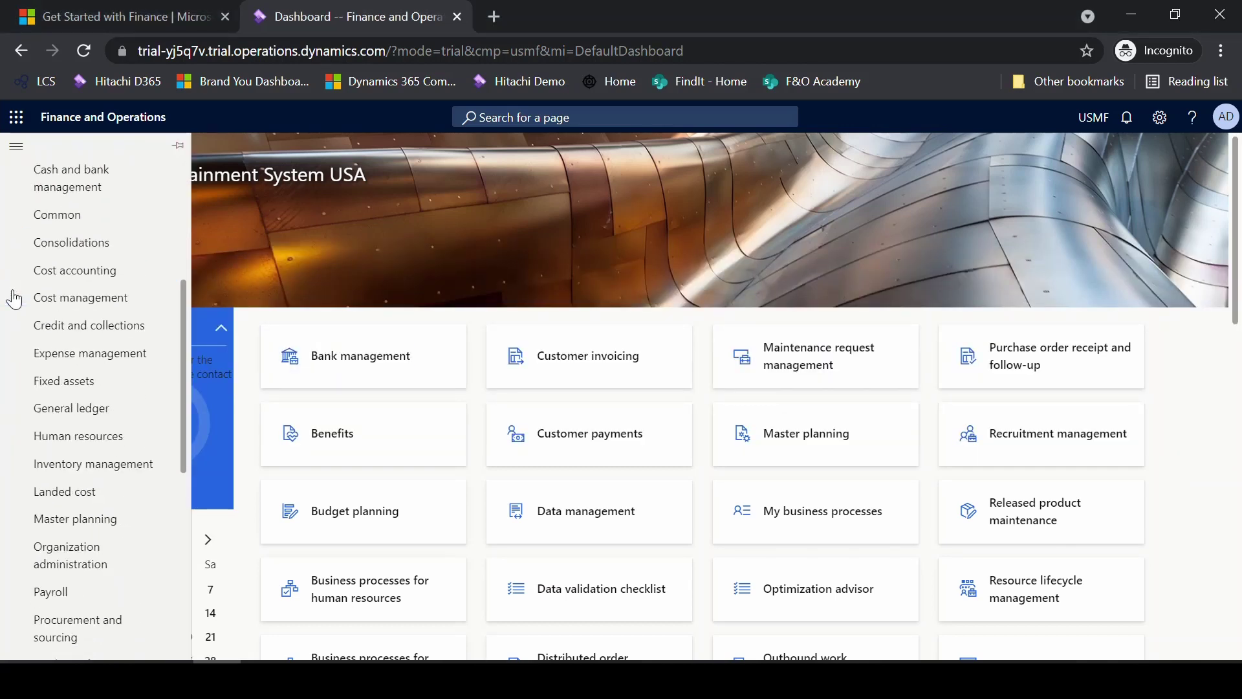
pyautogui.click(103, 280)
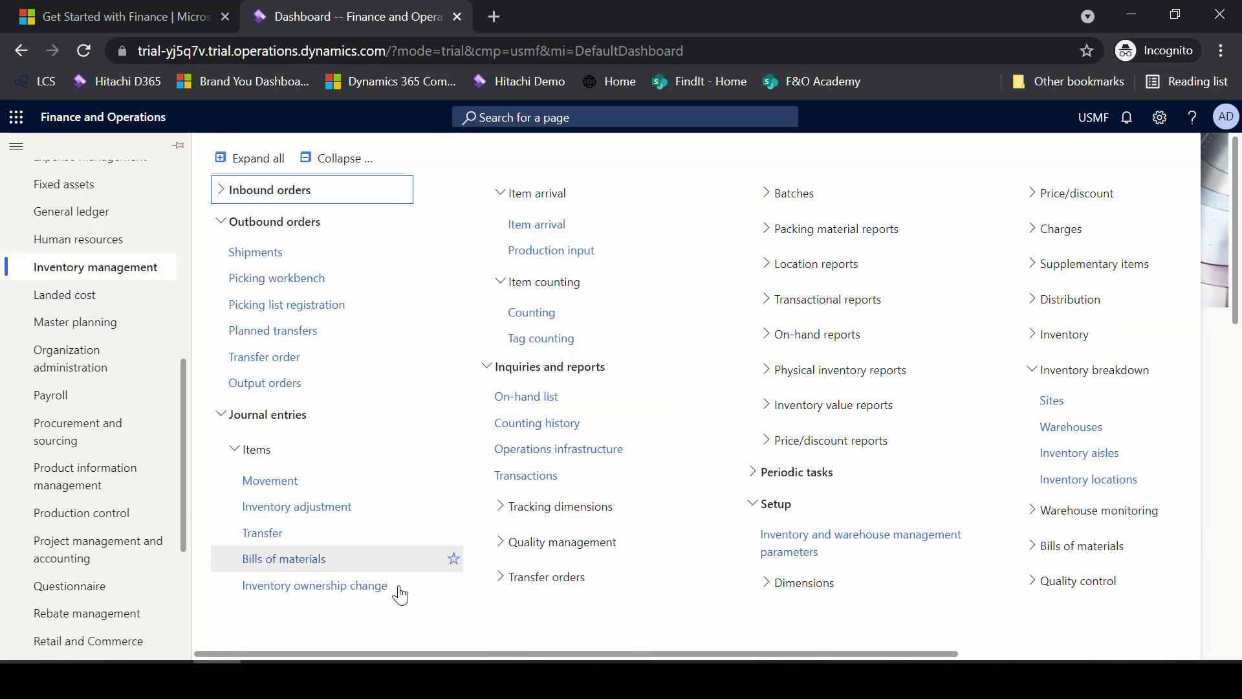
pyautogui.click(1072, 428)
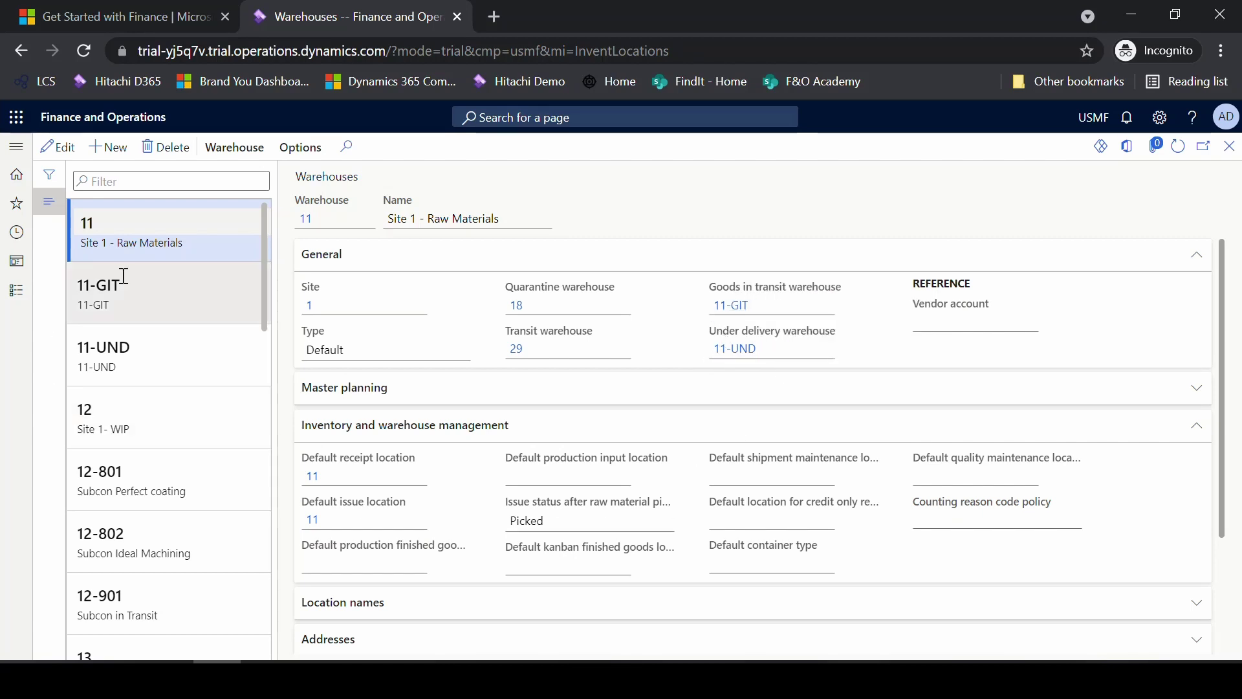
# - Compare the warehouse types of the 11-GIT and 11-UND warehouses
pyautogui.click(166, 294)
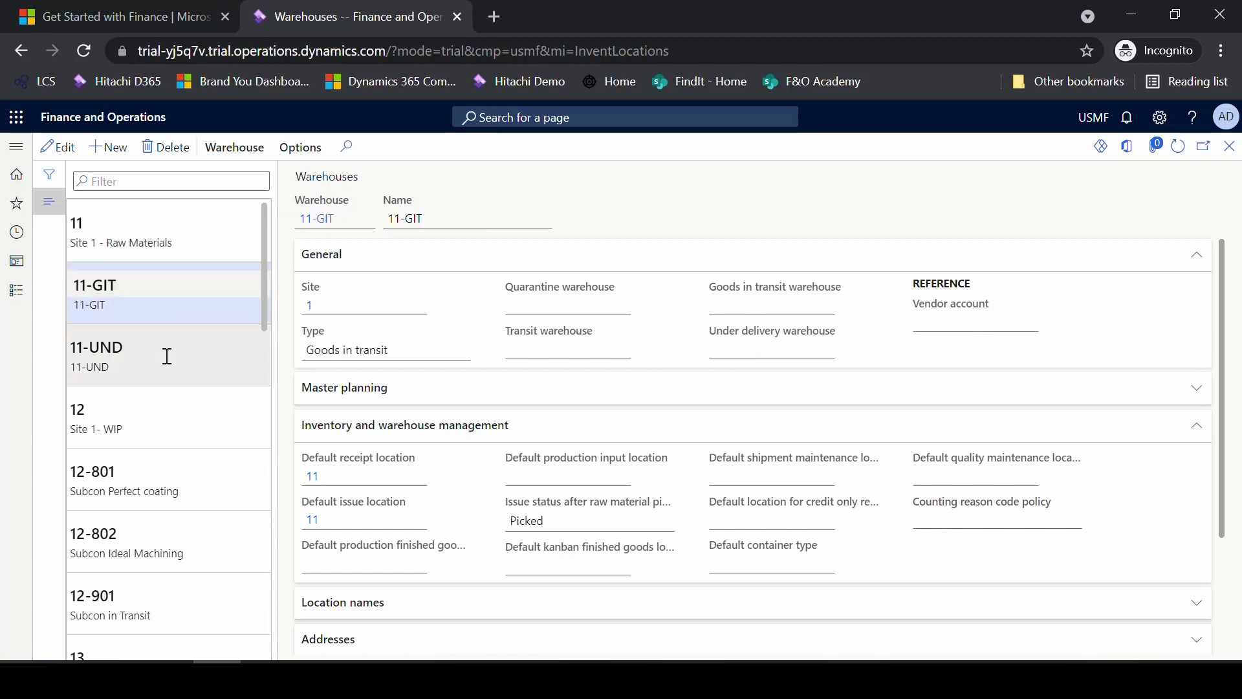
pyautogui.click(167, 354)
pyautogui.click(173, 288)
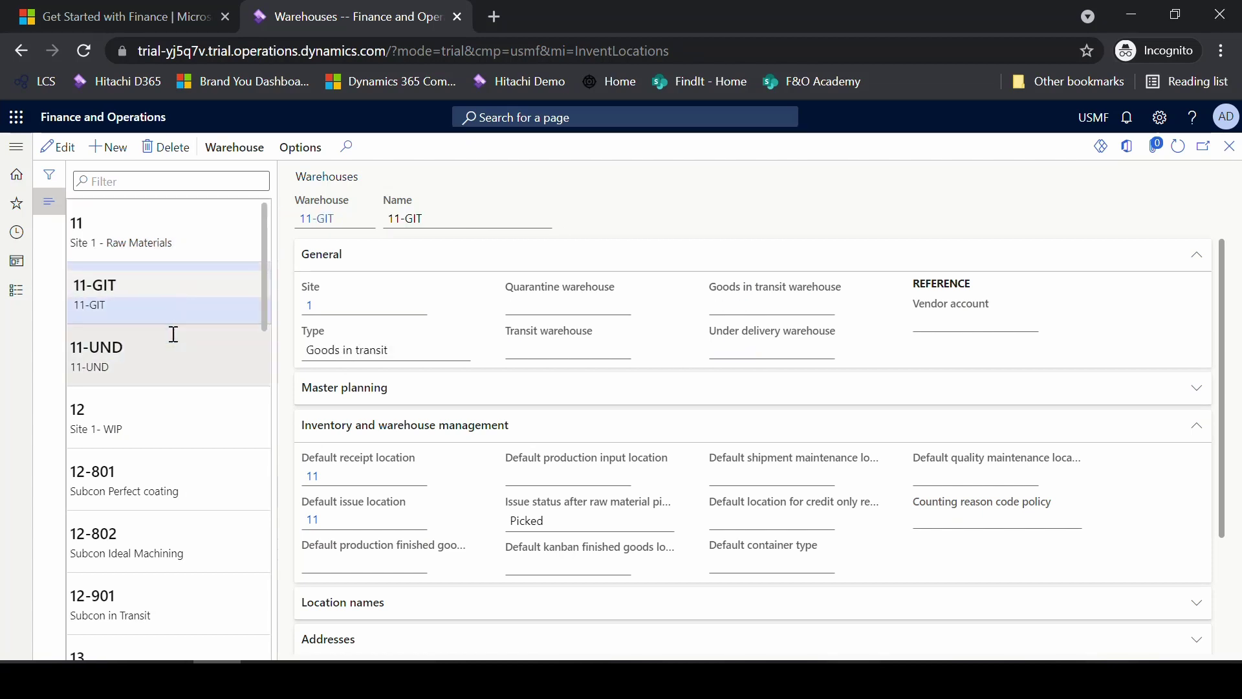
pyautogui.click(166, 359)
pyautogui.click(178, 301)
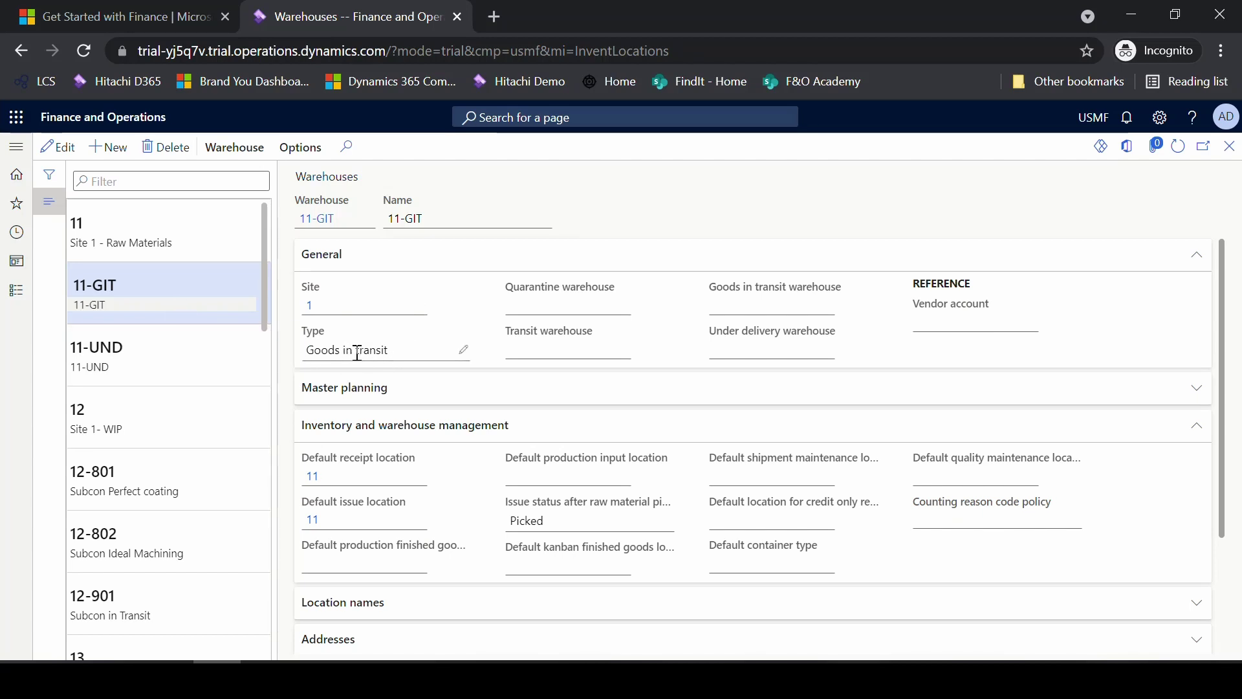
pyautogui.click(219, 363)
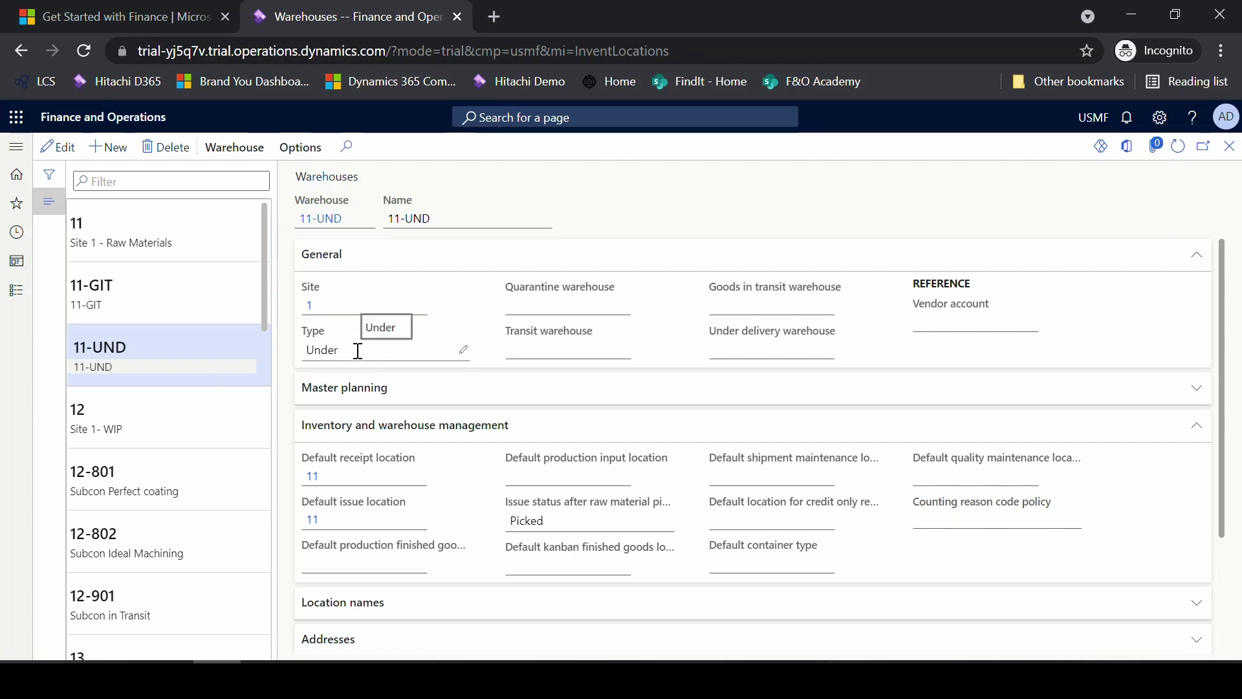
# - Compare the default receipt and issue locations of warehouses 11-GIT, 11 and 11-UND
pyautogui.click(145, 304)
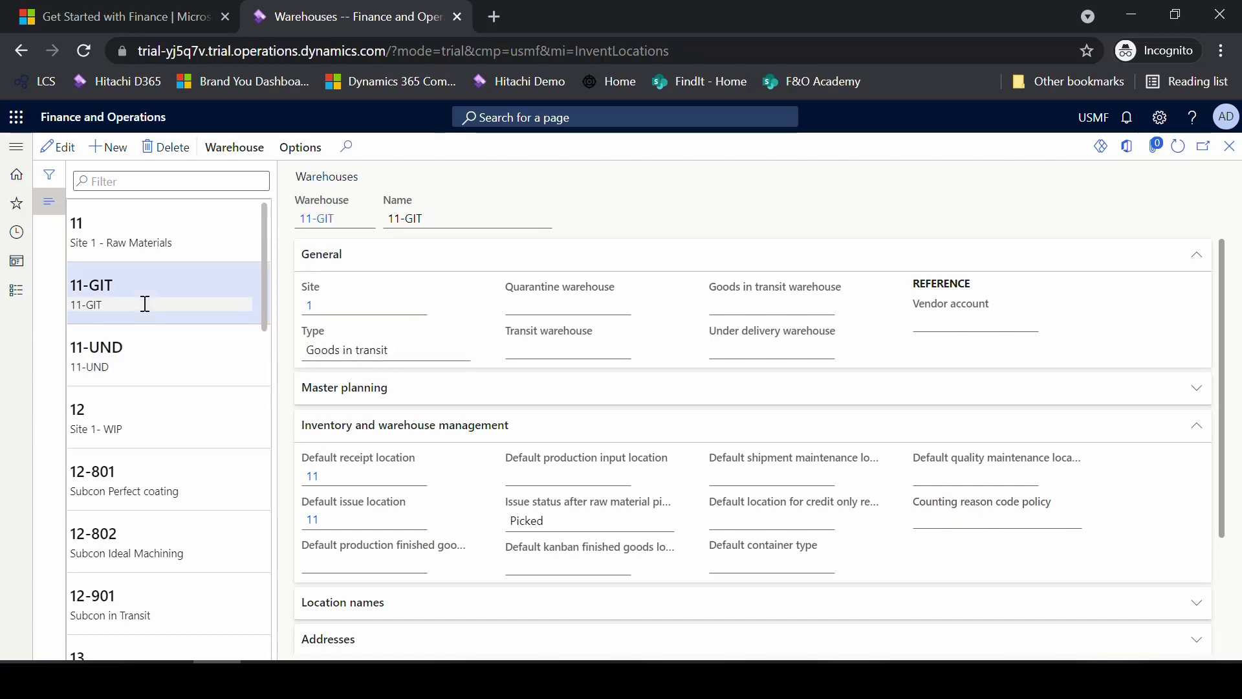
pyautogui.scroll(-2, 443, 455)
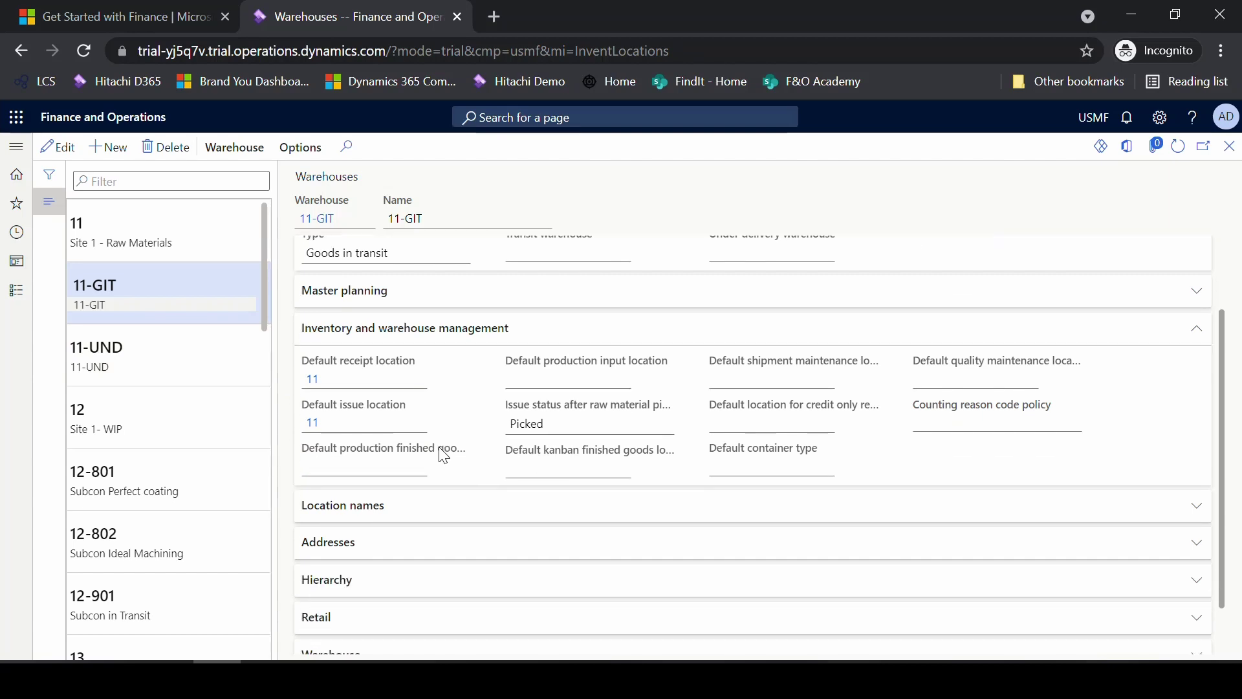
pyautogui.scroll(2, 443, 456)
pyautogui.scroll(-2, 444, 457)
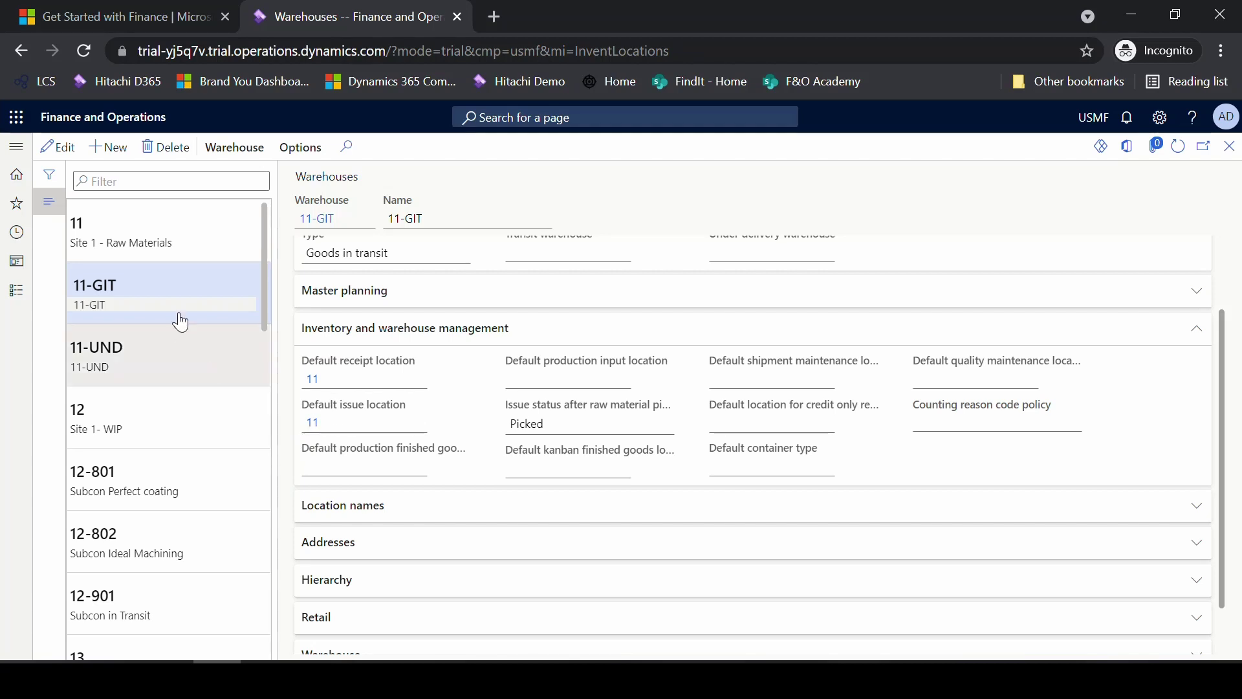
pyautogui.click(150, 227)
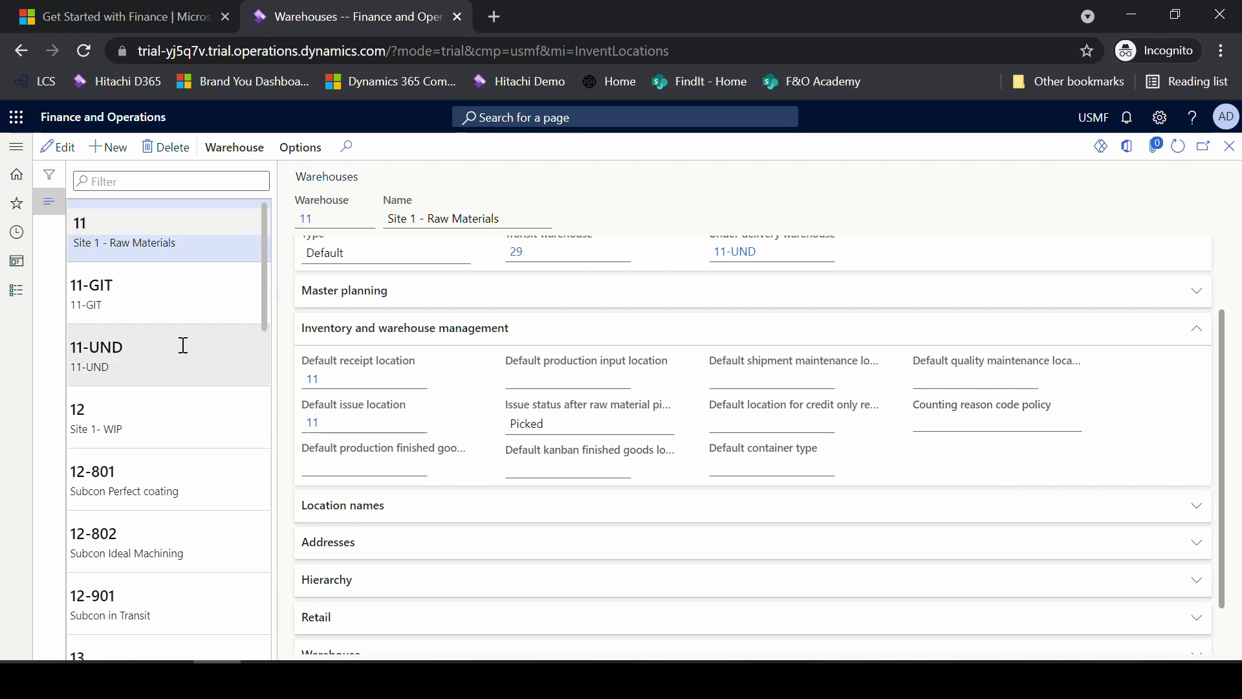
pyautogui.click(152, 306)
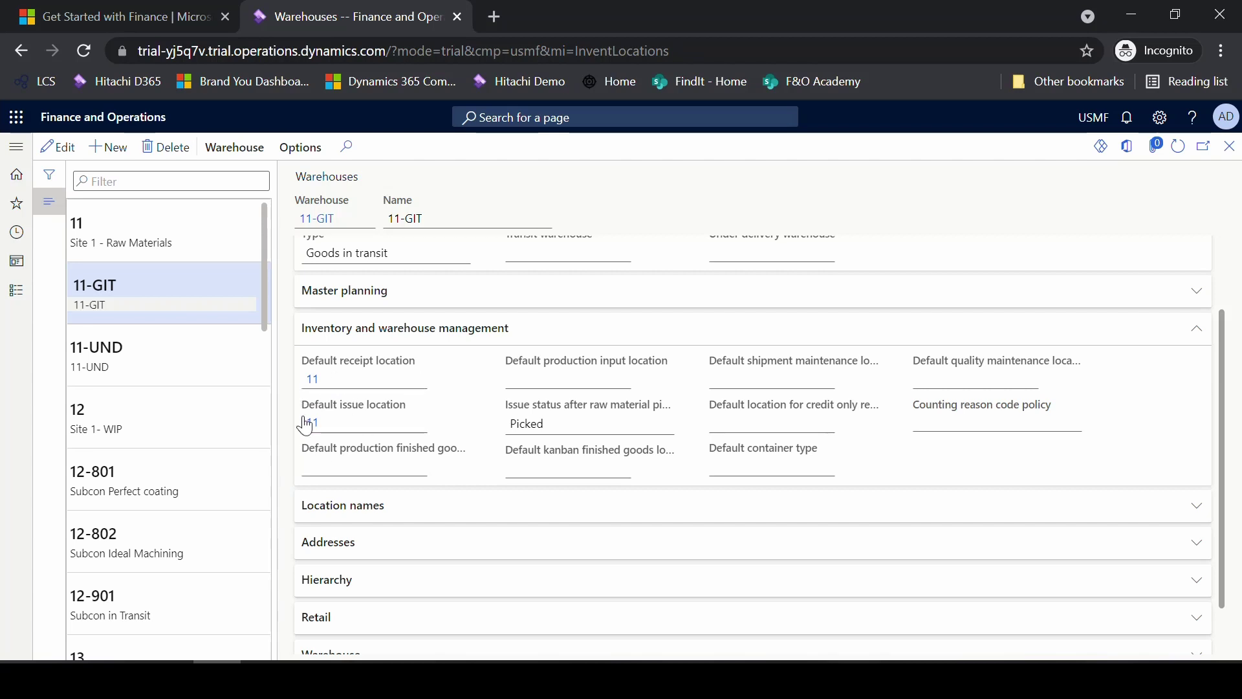
pyautogui.click(159, 360)
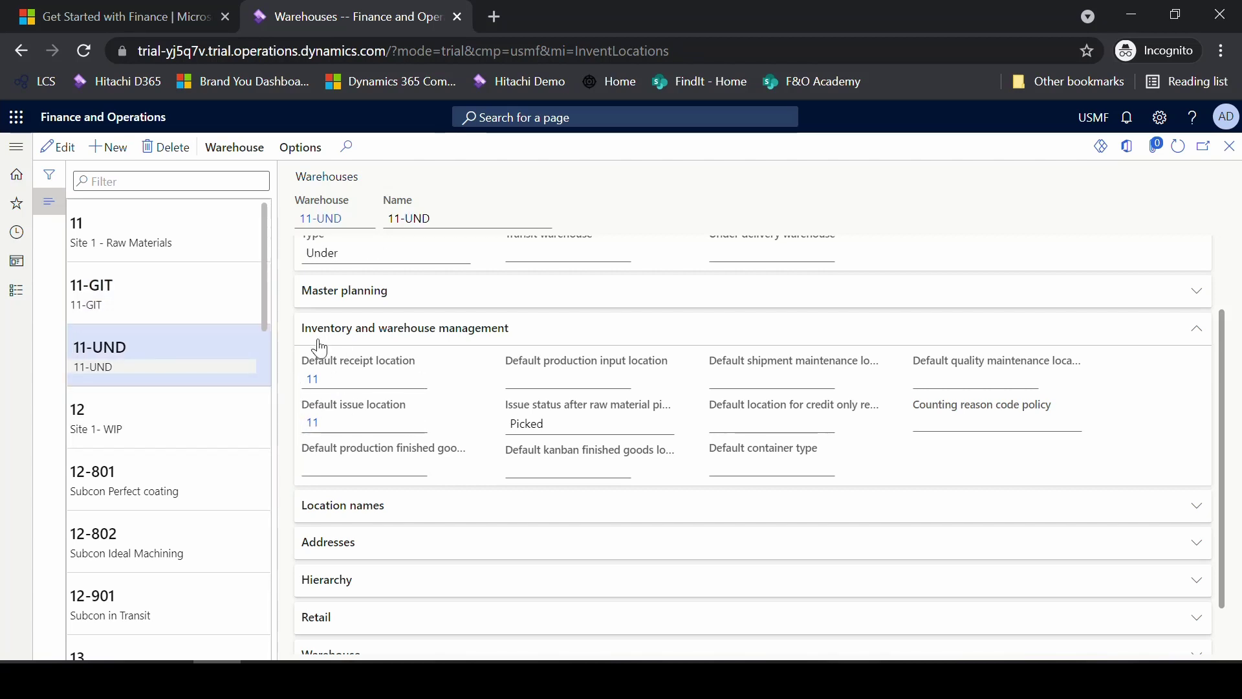
pyautogui.moveTo(336, 417)
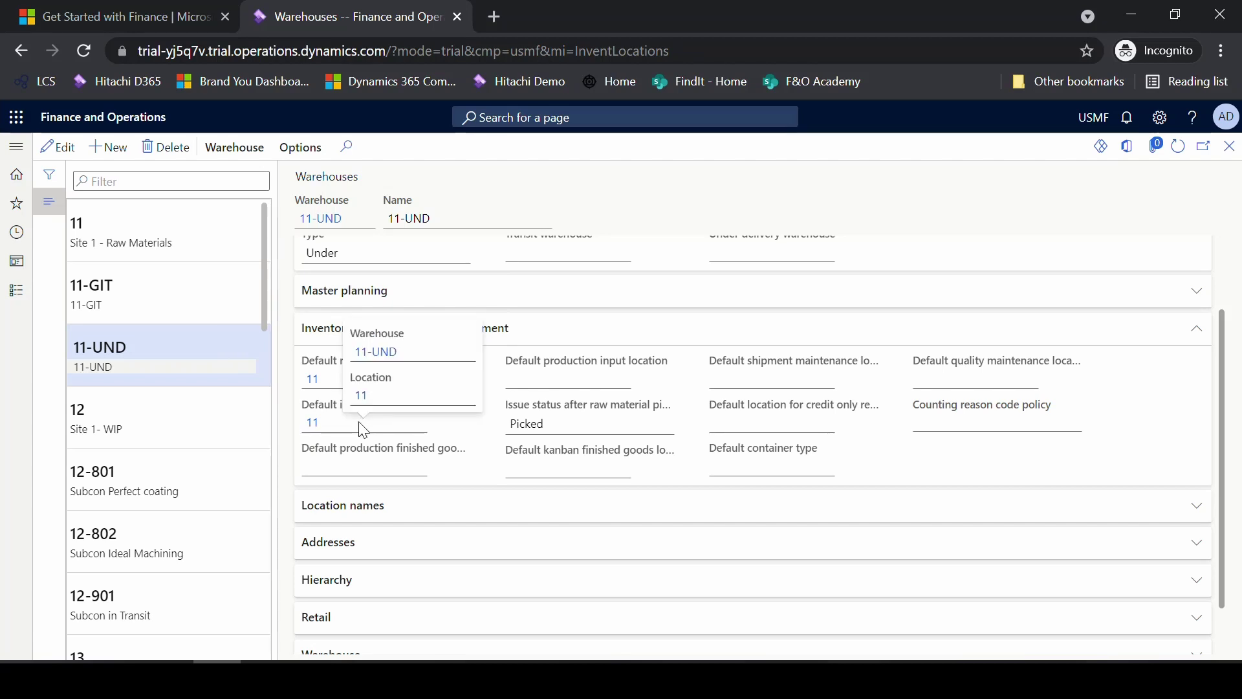
pyautogui.scroll(2, 385, 414)
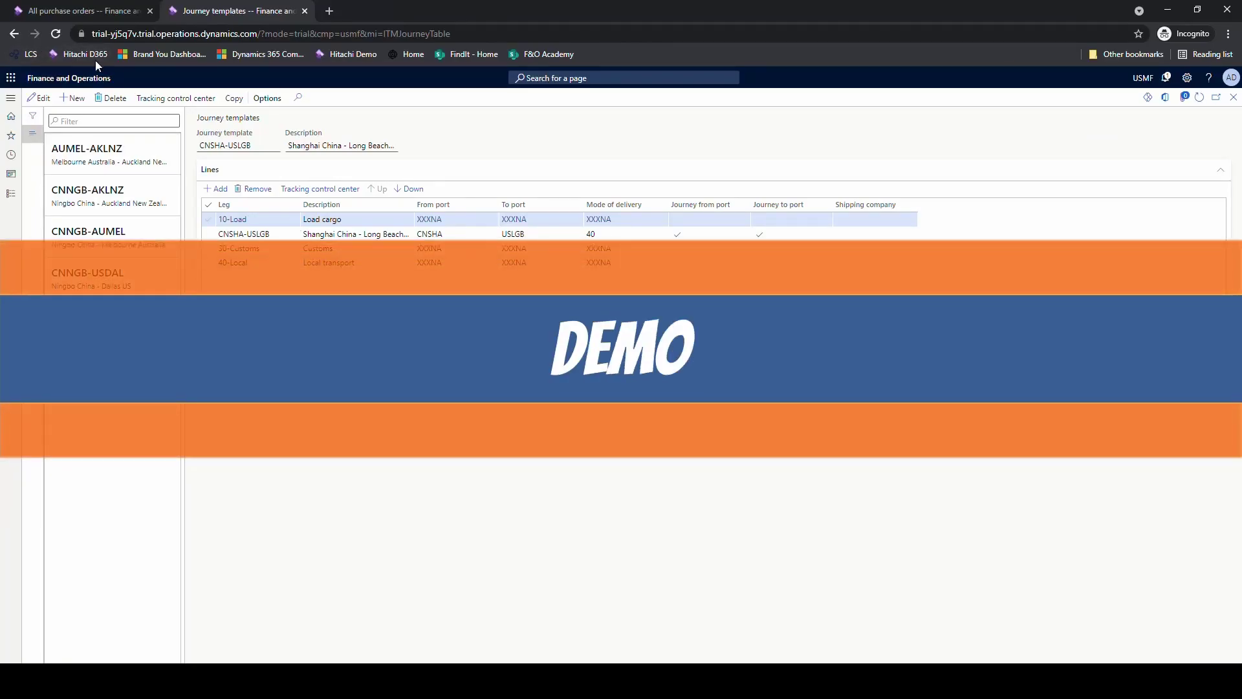
# - Review the purchase order for HDMI 6' Cables, and open the All voyages list in the Landed cost module
pyautogui.click(83, 11)
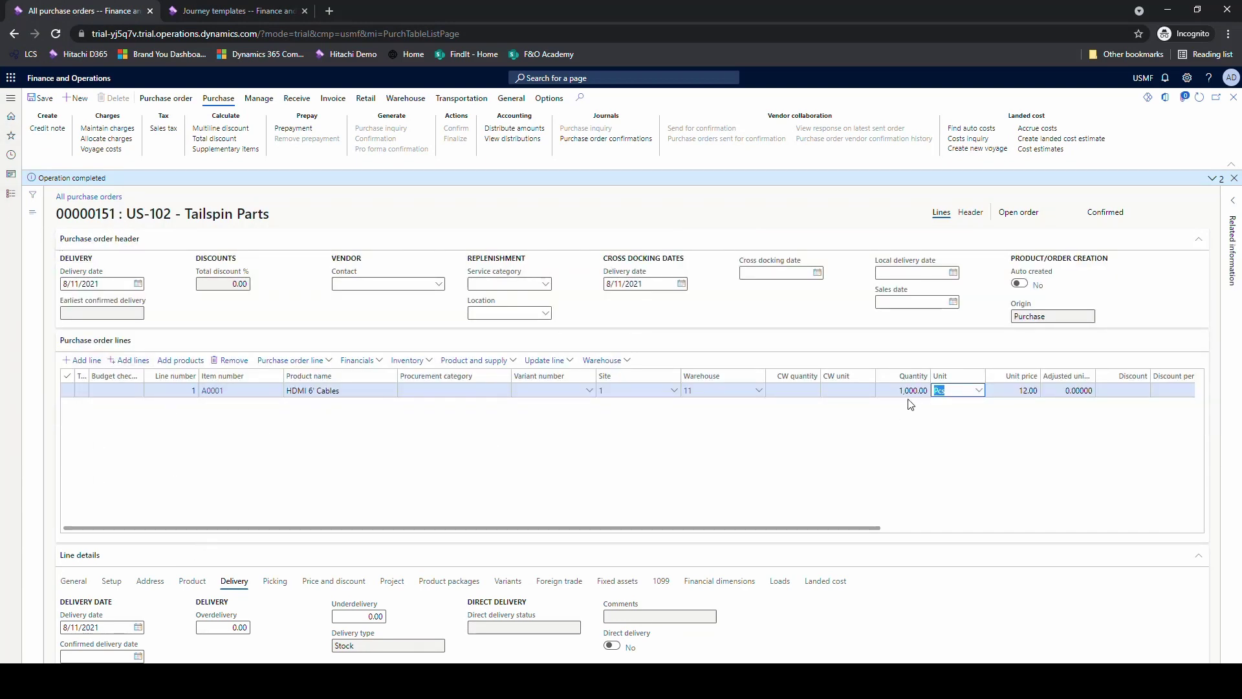
pyautogui.click(236, 10)
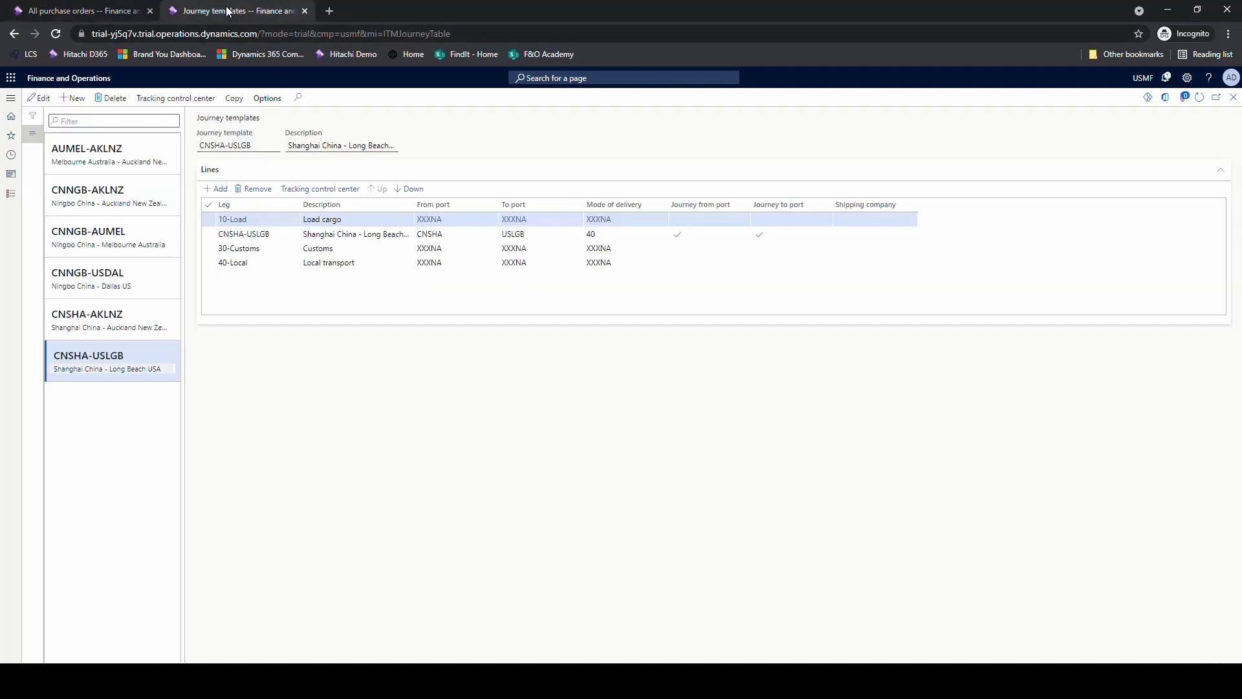
pyautogui.click(9, 194)
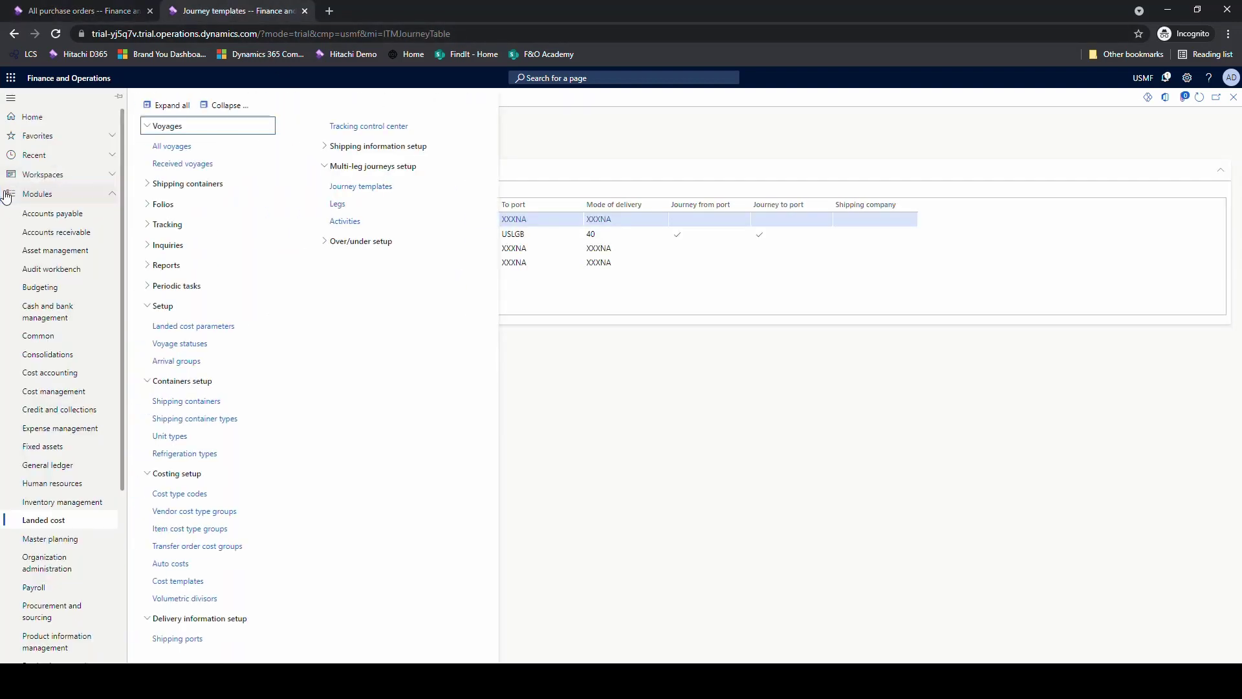
pyautogui.click(166, 148)
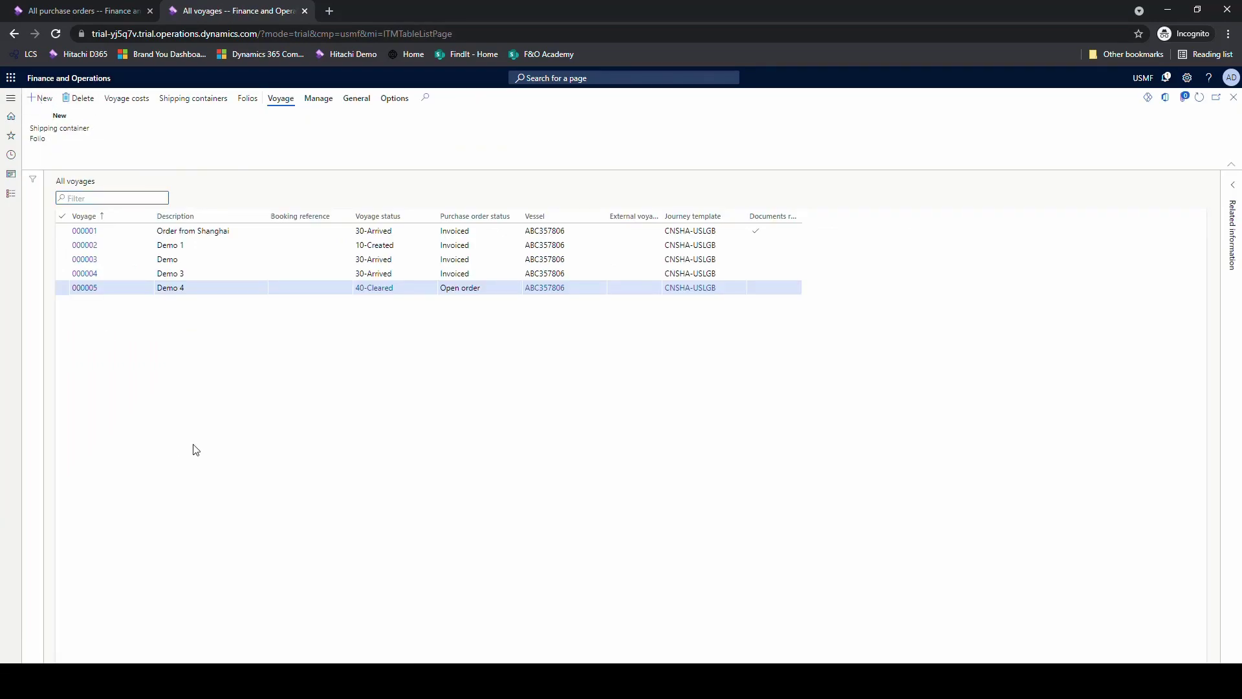
# - Create a voyage described as Demo 5 with vessel ABC357806 and journey template CNSHA-USLGB
pyautogui.hotkey('alt', 'n')
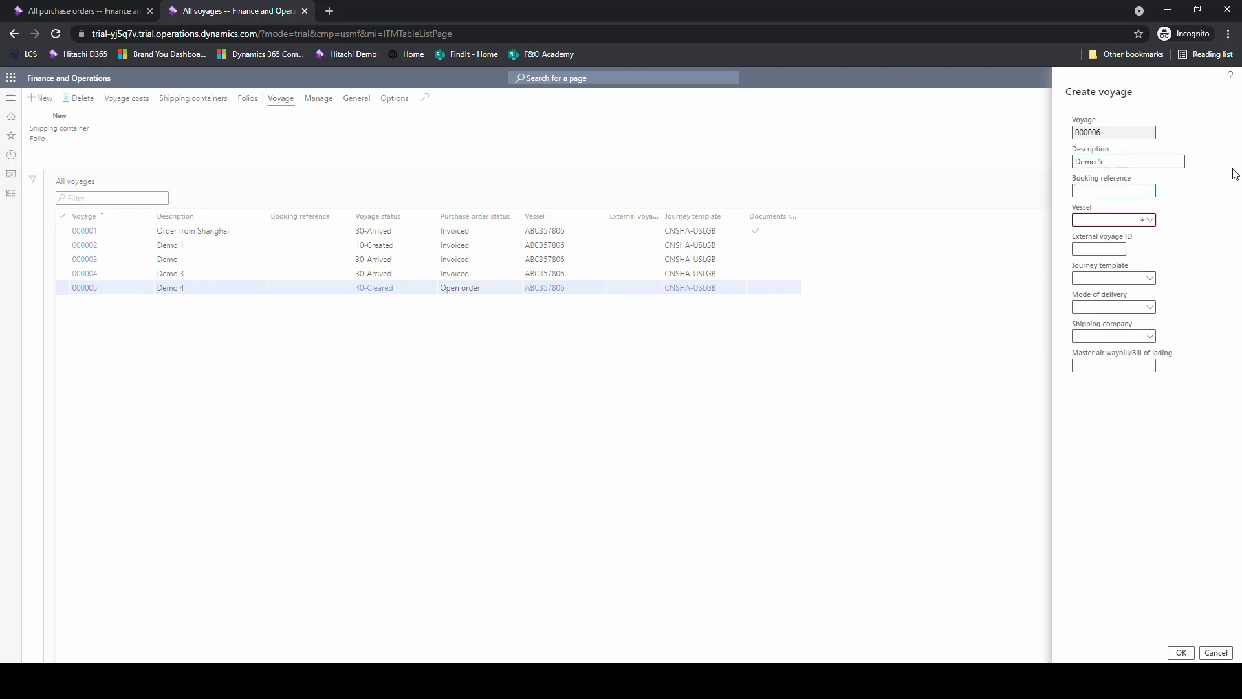
pyautogui.click(1150, 221)
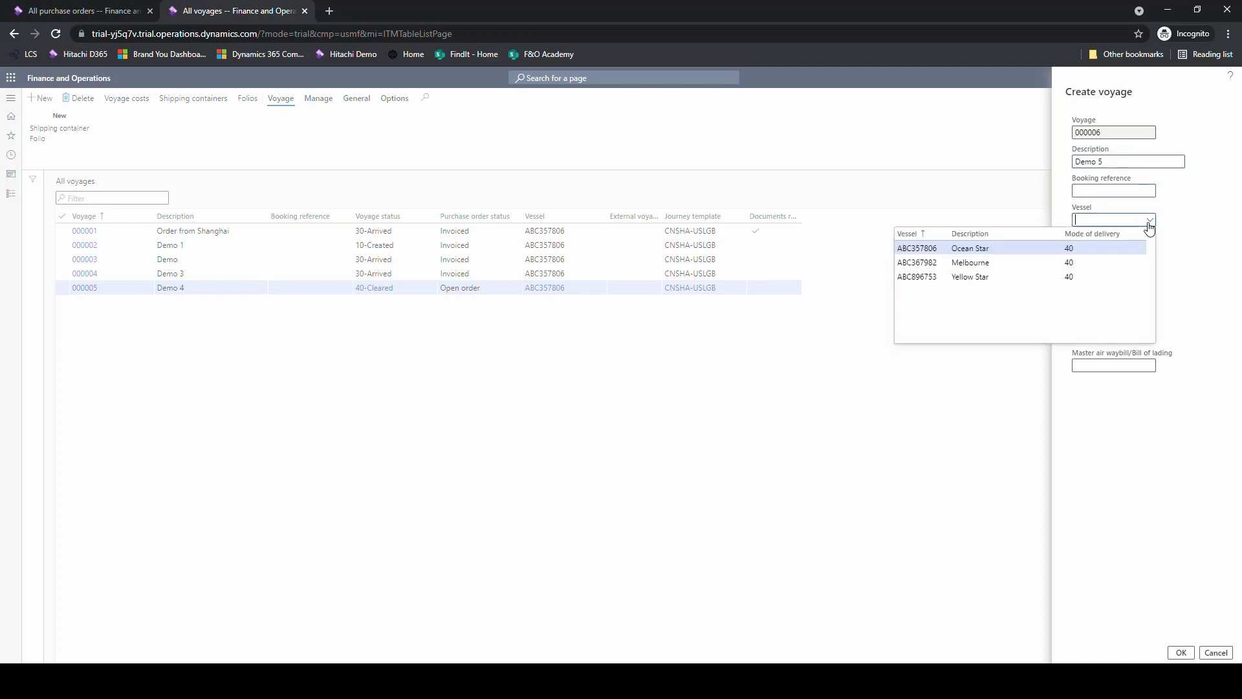
pyautogui.click(961, 247)
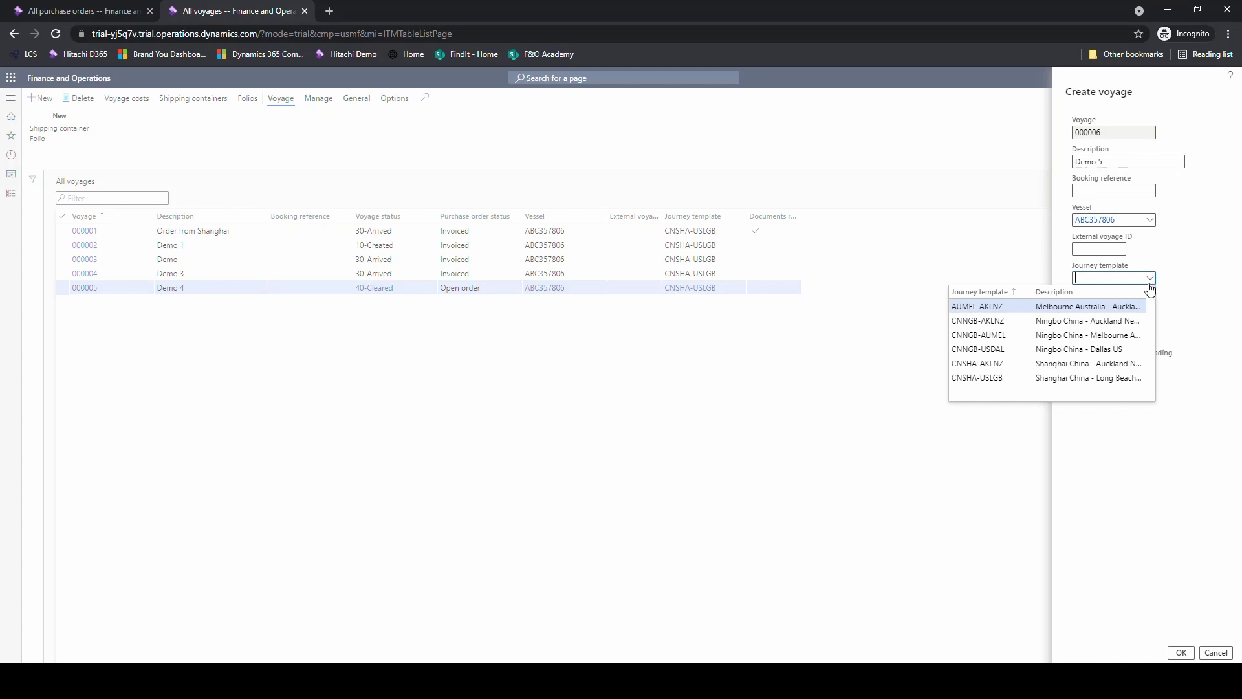
pyautogui.click(995, 379)
pyautogui.click(1175, 654)
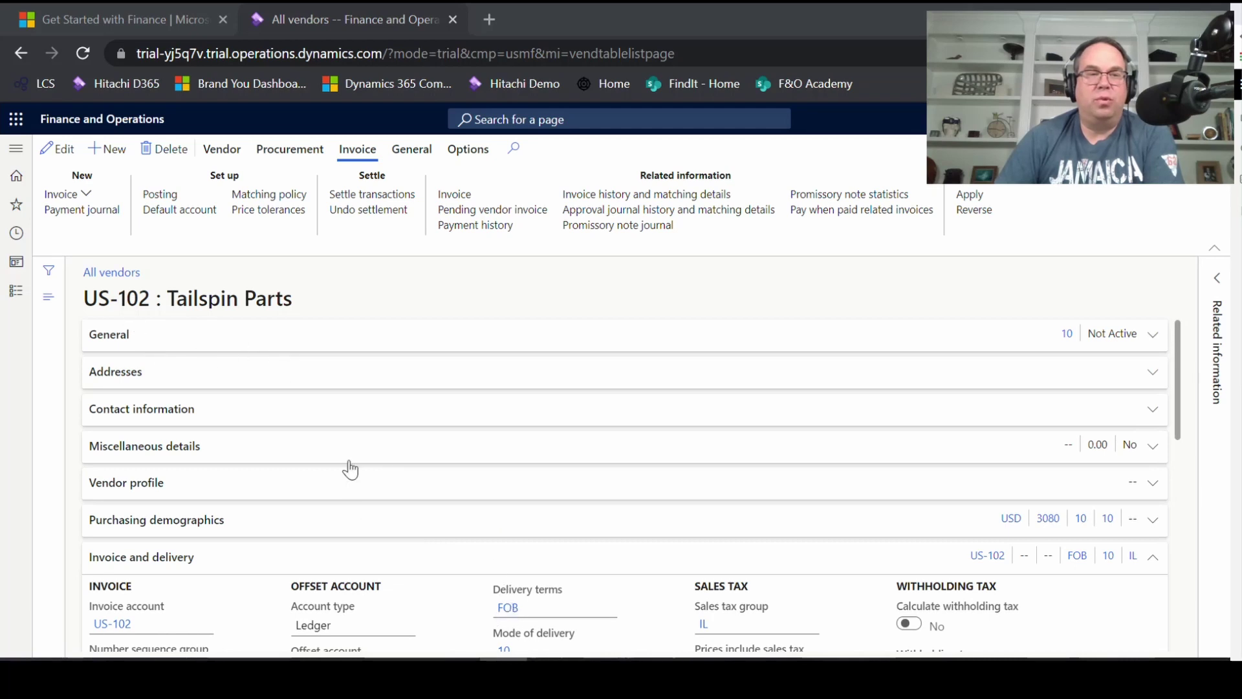
# - Check the delivery terms in the Invoice and delivery details of the Tailspin Parts vendor record
pyautogui.click(514, 611)
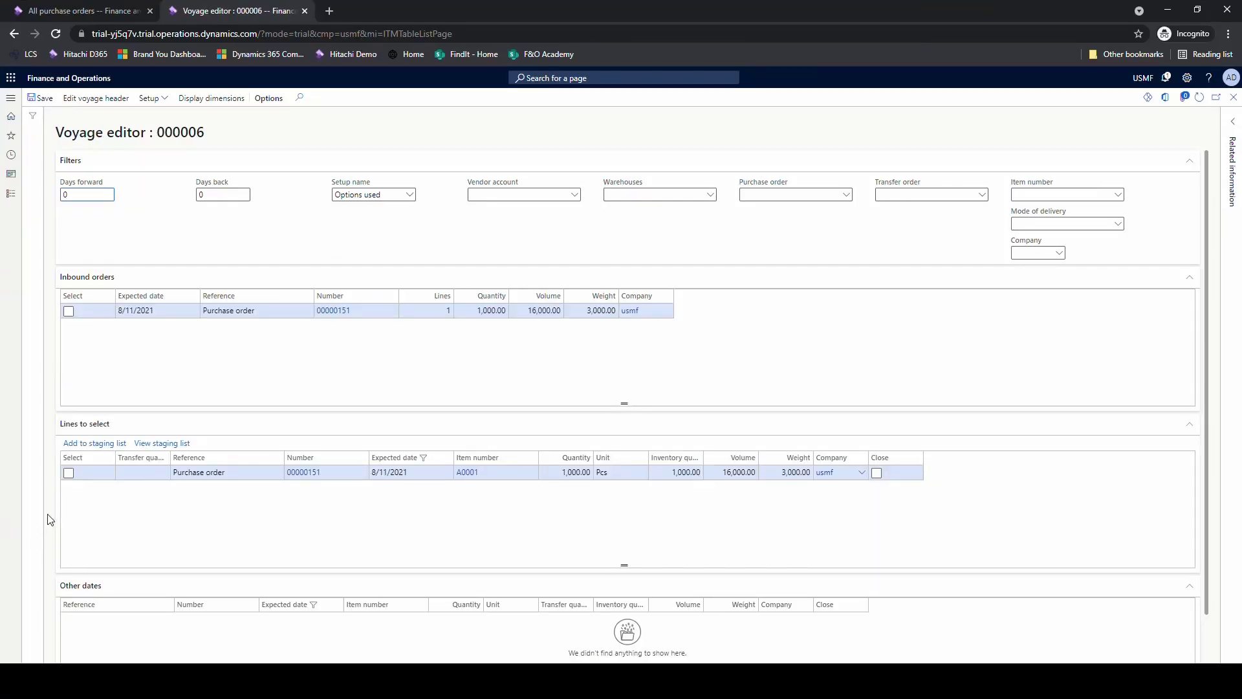
# - Add the purchase order line for item A0001 to the voyage's staging list and open that list
pyautogui.click(68, 473)
pyautogui.click(88, 444)
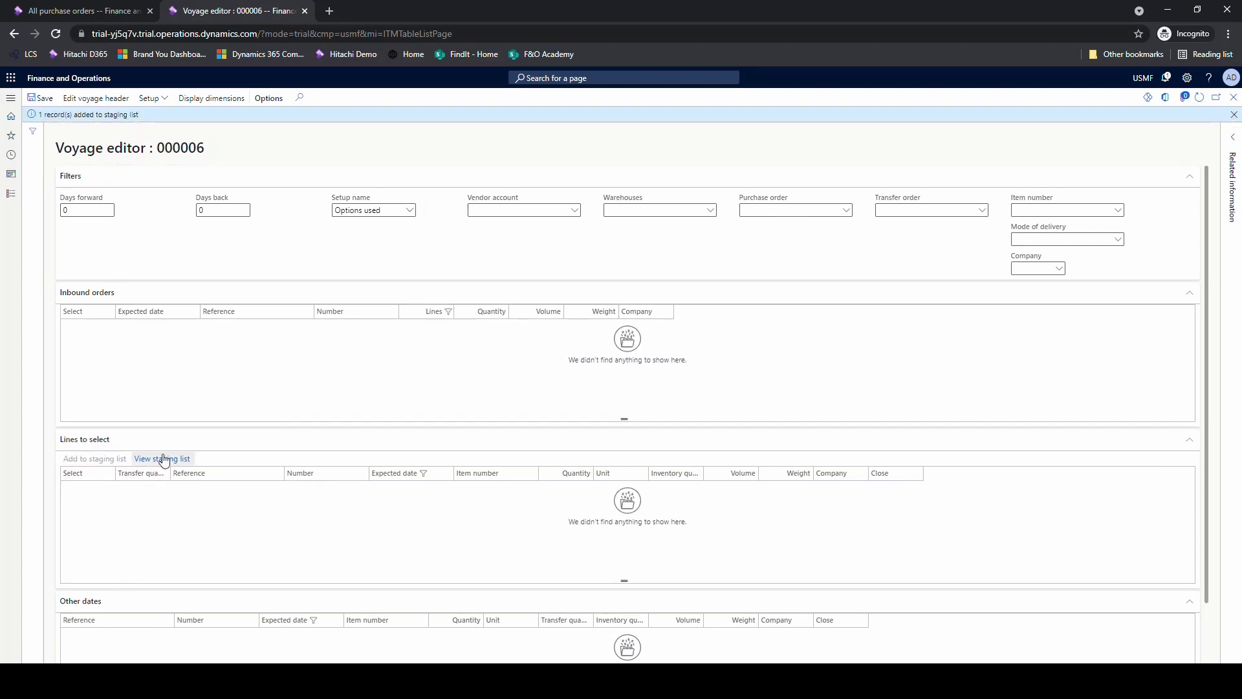
pyautogui.click(162, 460)
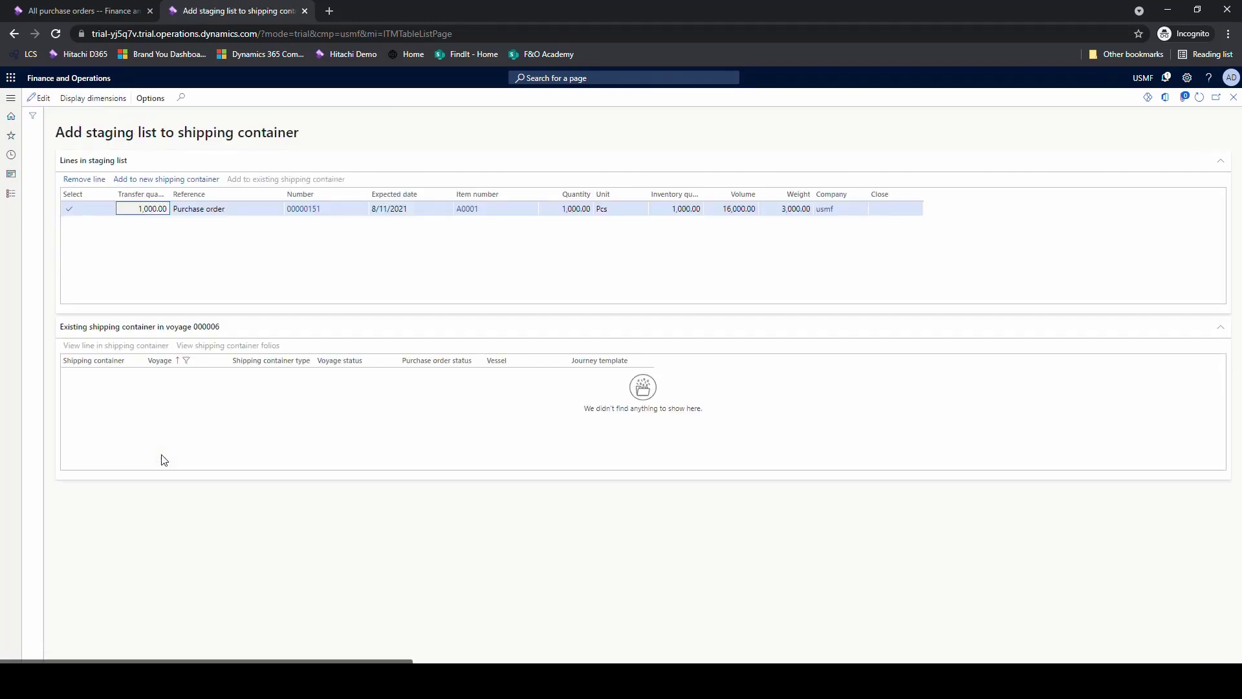
# - Add the staged line to a new shipping container named container 1 with container type 20'LCL
pyautogui.click(119, 181)
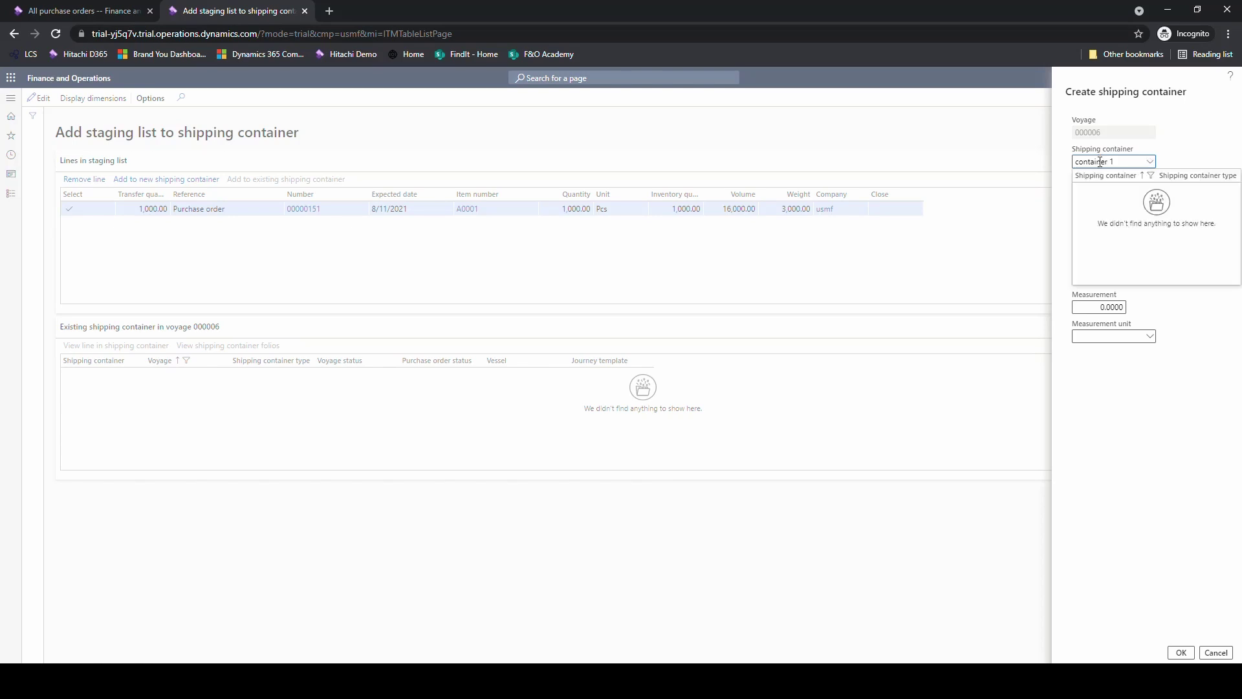
pyautogui.click(1158, 367)
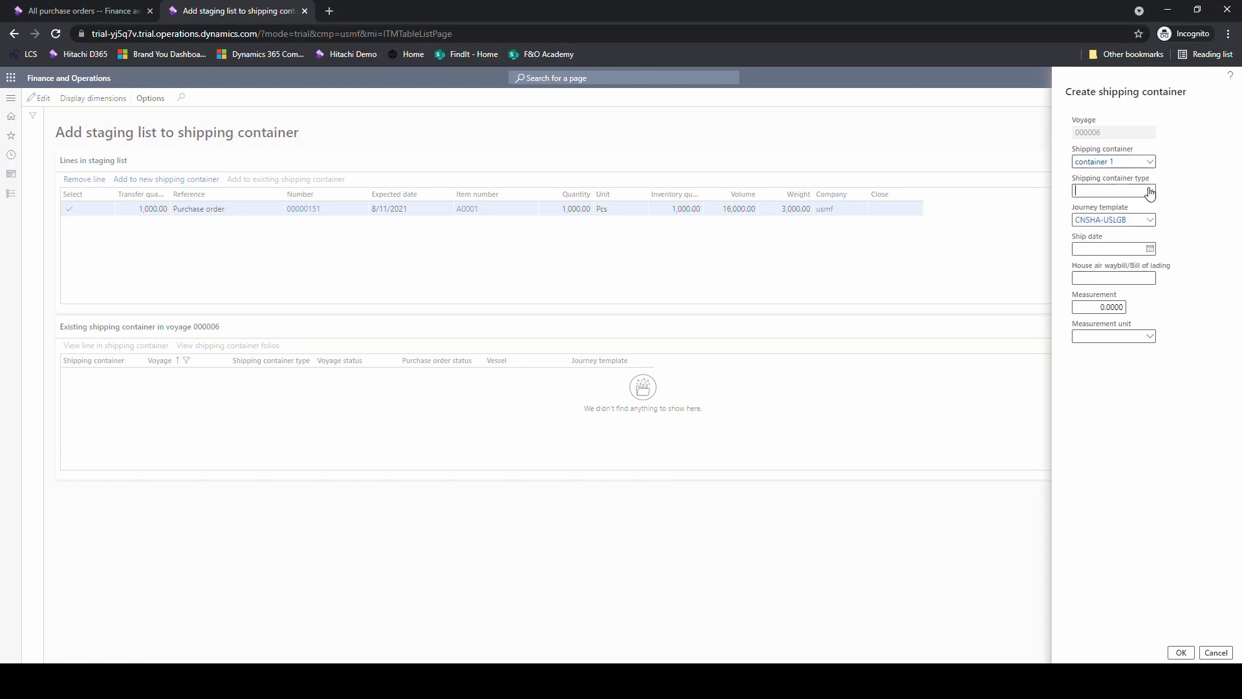
pyautogui.click(1149, 192)
pyautogui.click(992, 233)
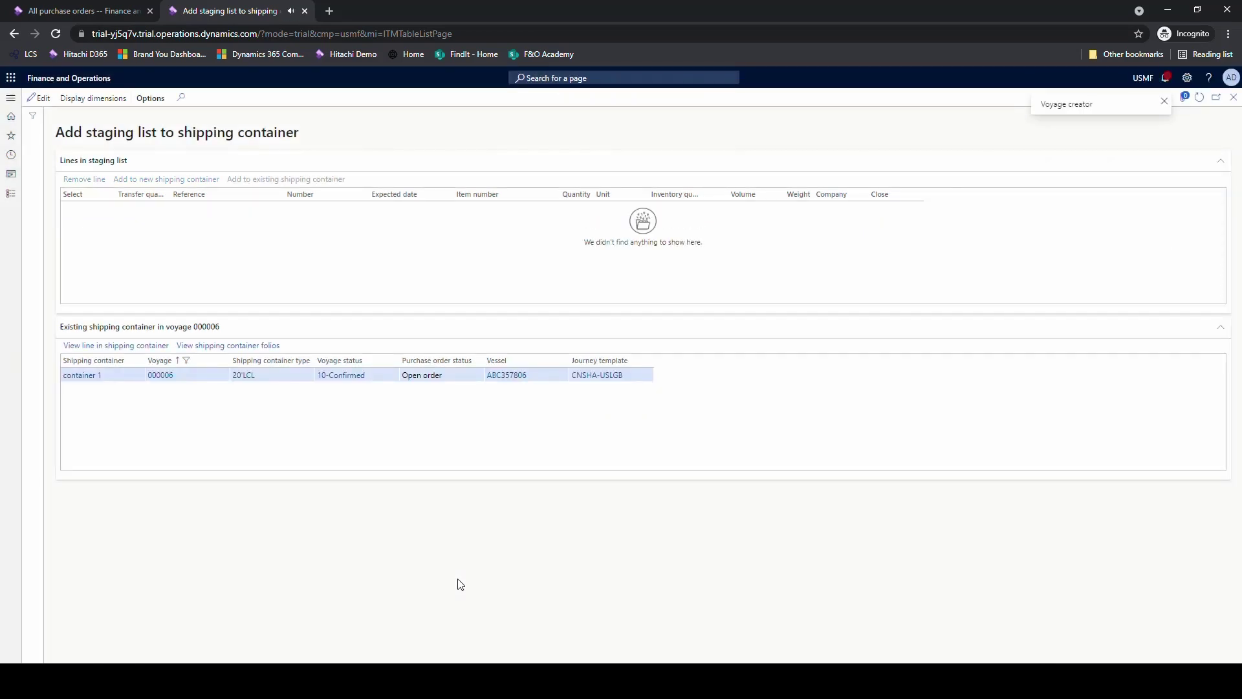
# - Close the staging list and voyage editor, refresh the voyages list and open the Demo 5 voyage
pyautogui.click(1233, 105)
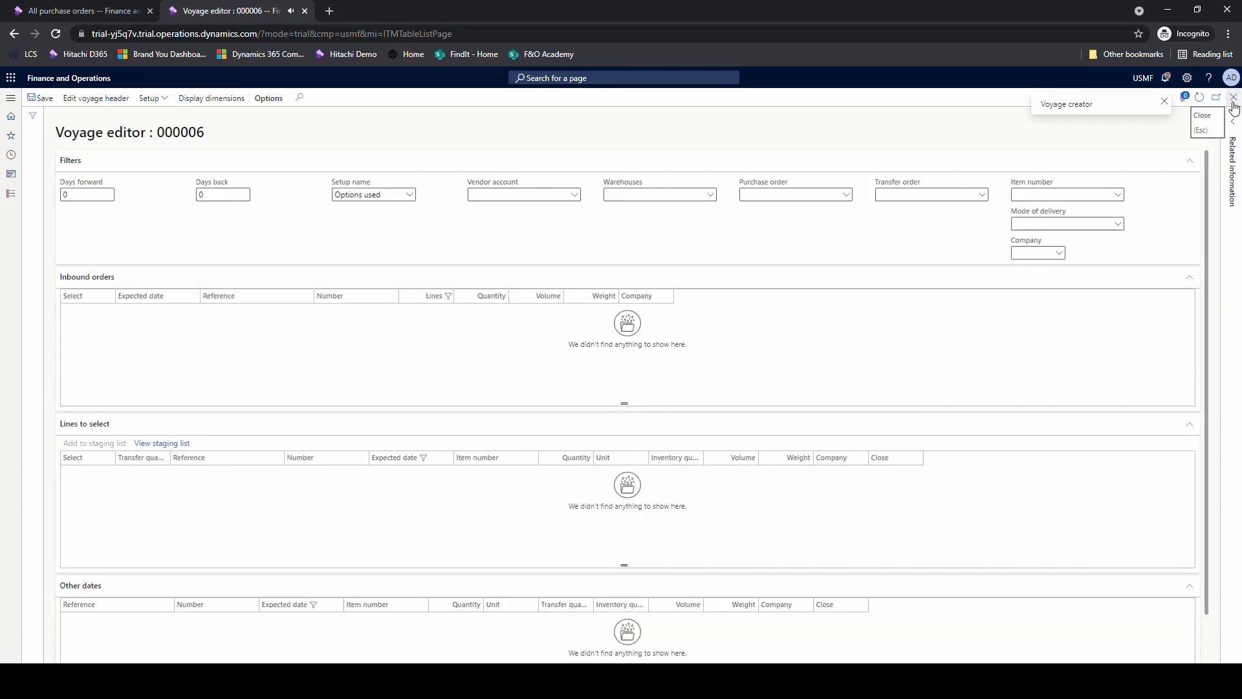
pyautogui.click(1233, 105)
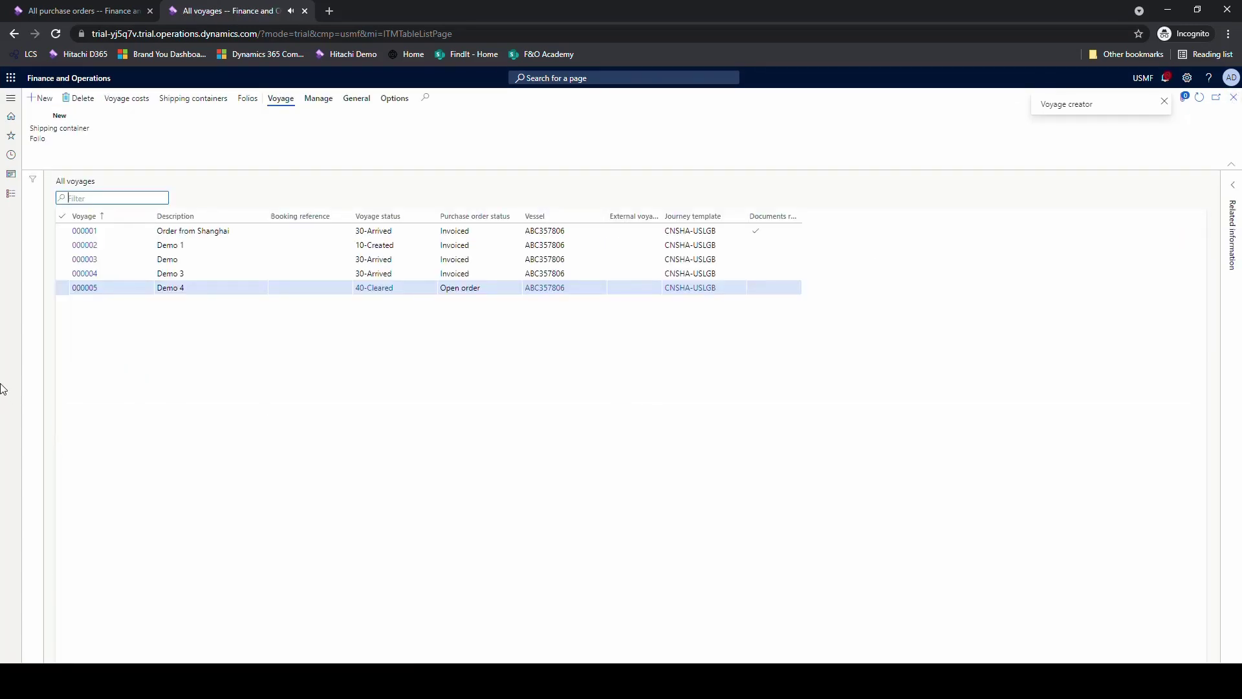
pyautogui.click(1199, 97)
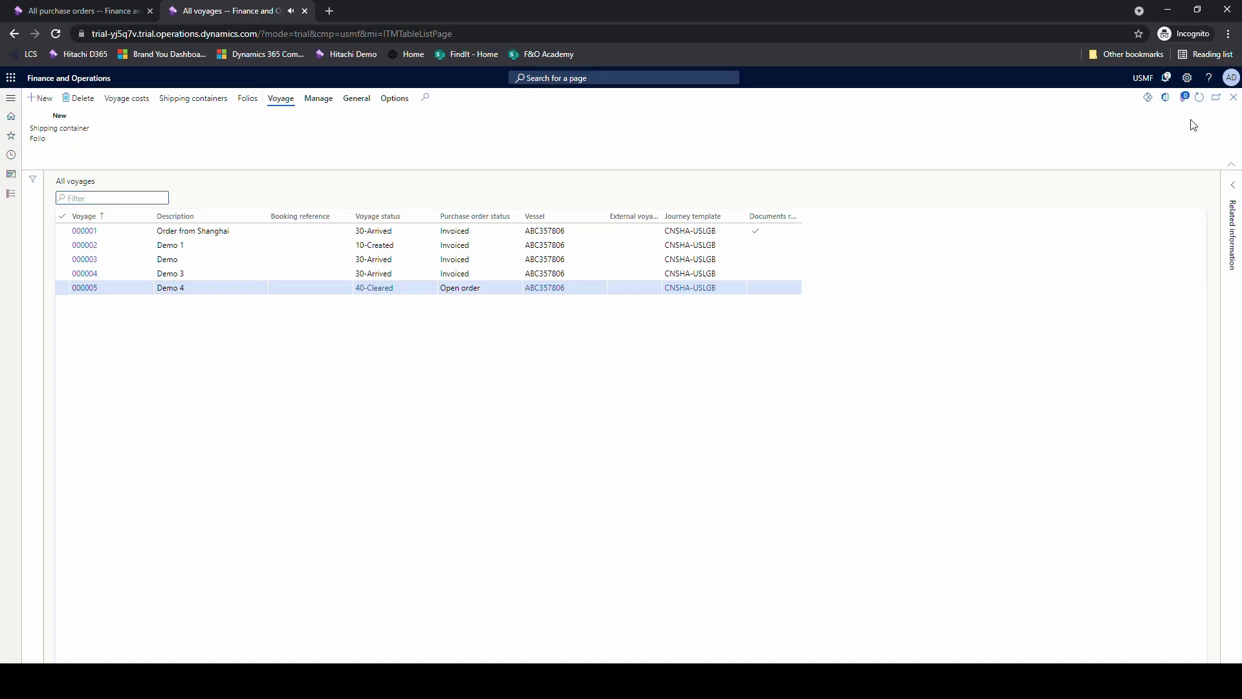
pyautogui.click(120, 302)
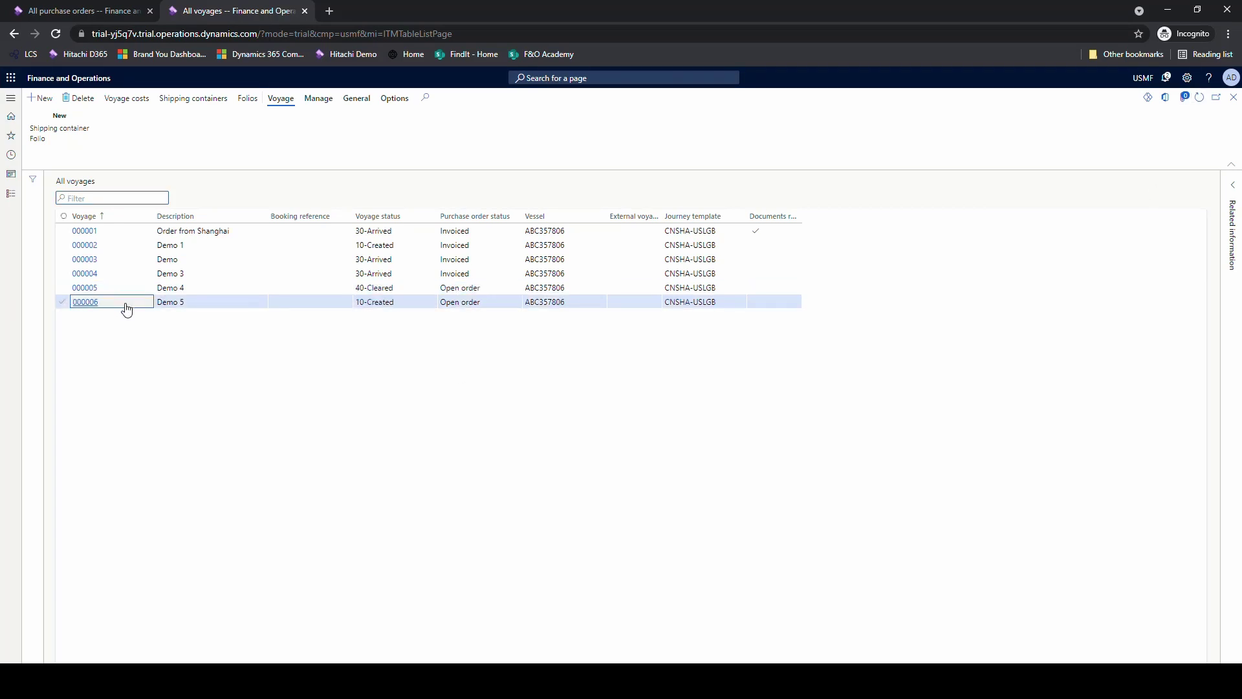
pyautogui.click(86, 305)
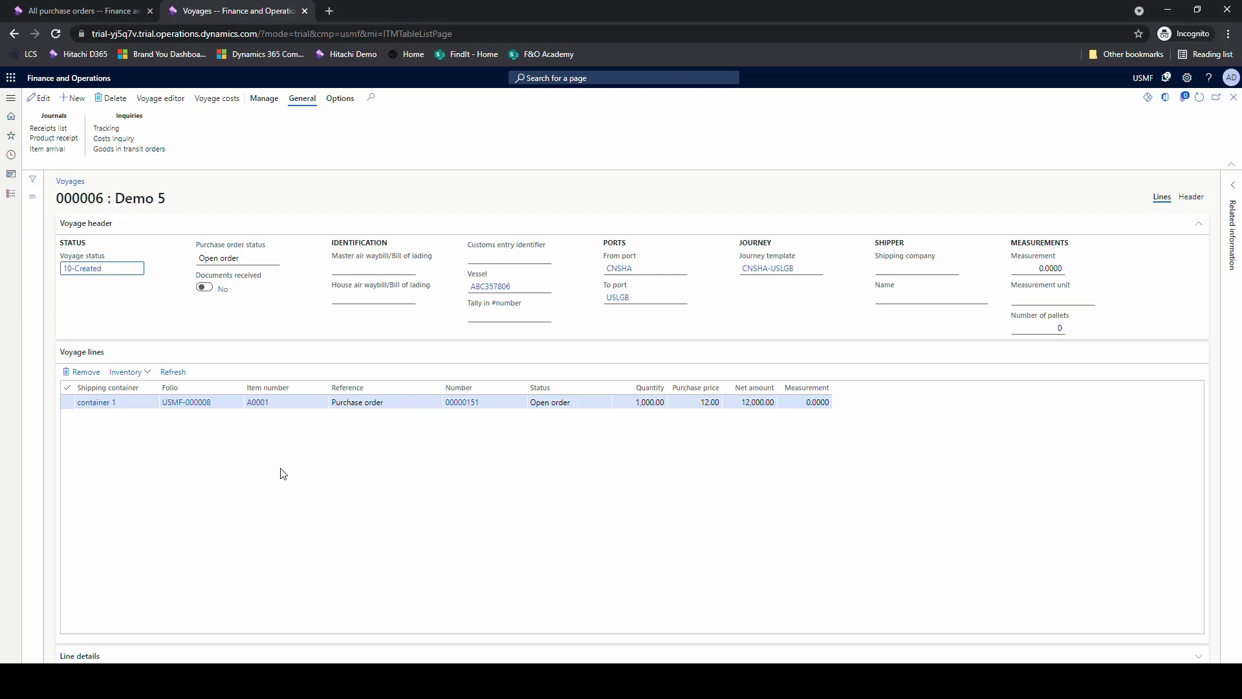
# - Recheck the HDMI cables purchase order, and open the inbound tracking of the Demo 5 voyage
pyautogui.click(71, 9)
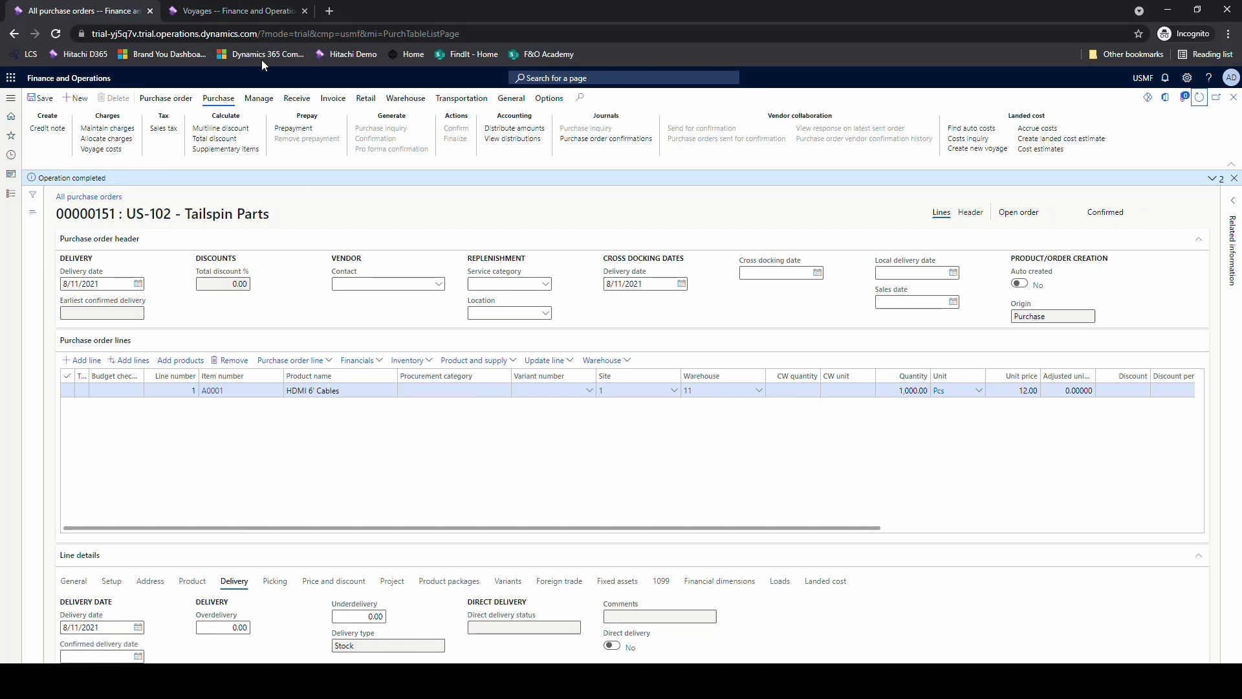
pyautogui.click(220, 11)
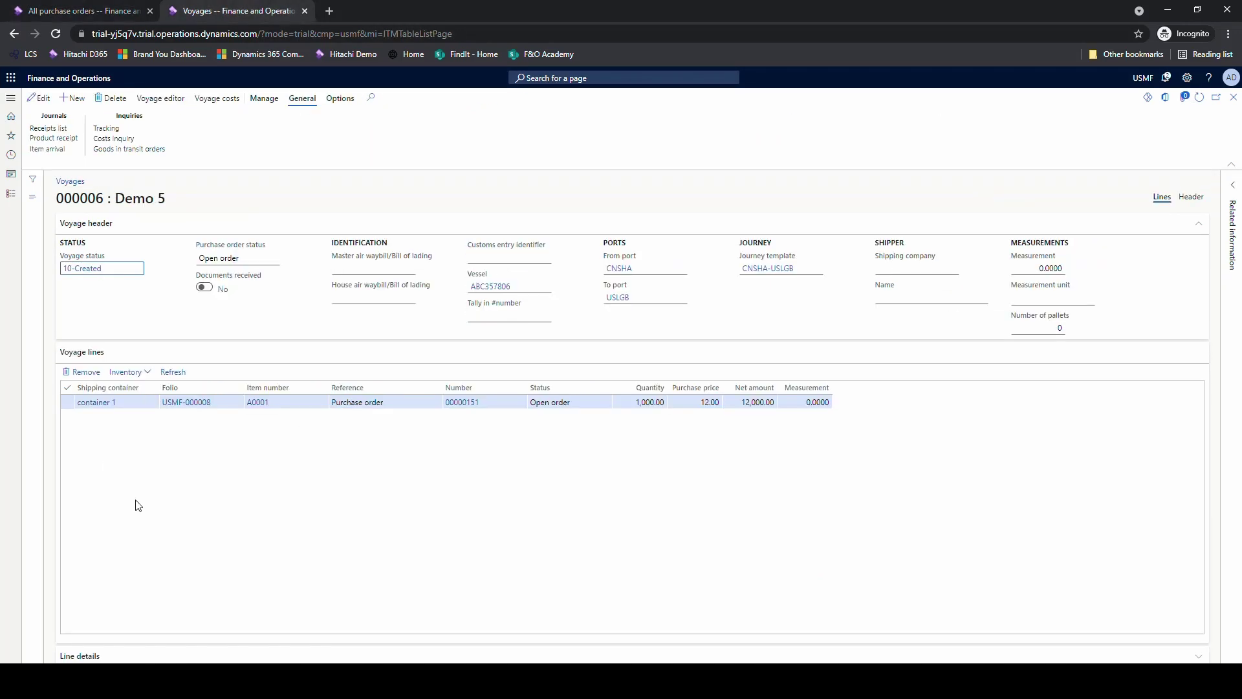
pyautogui.click(107, 129)
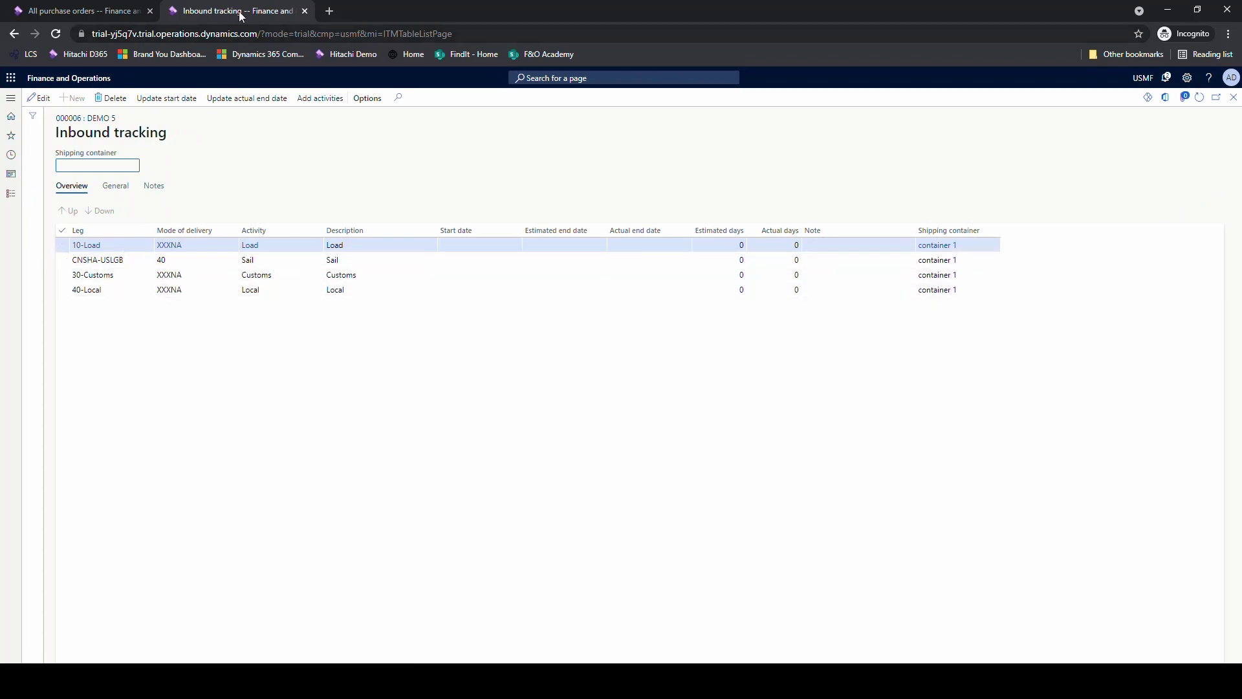
# - Open the Landed cost Journey templates in a duplicate browser tab and view the CNSHA-USLGB template's legs
pyautogui.rightClick(213, 12)
pyautogui.click(272, 105)
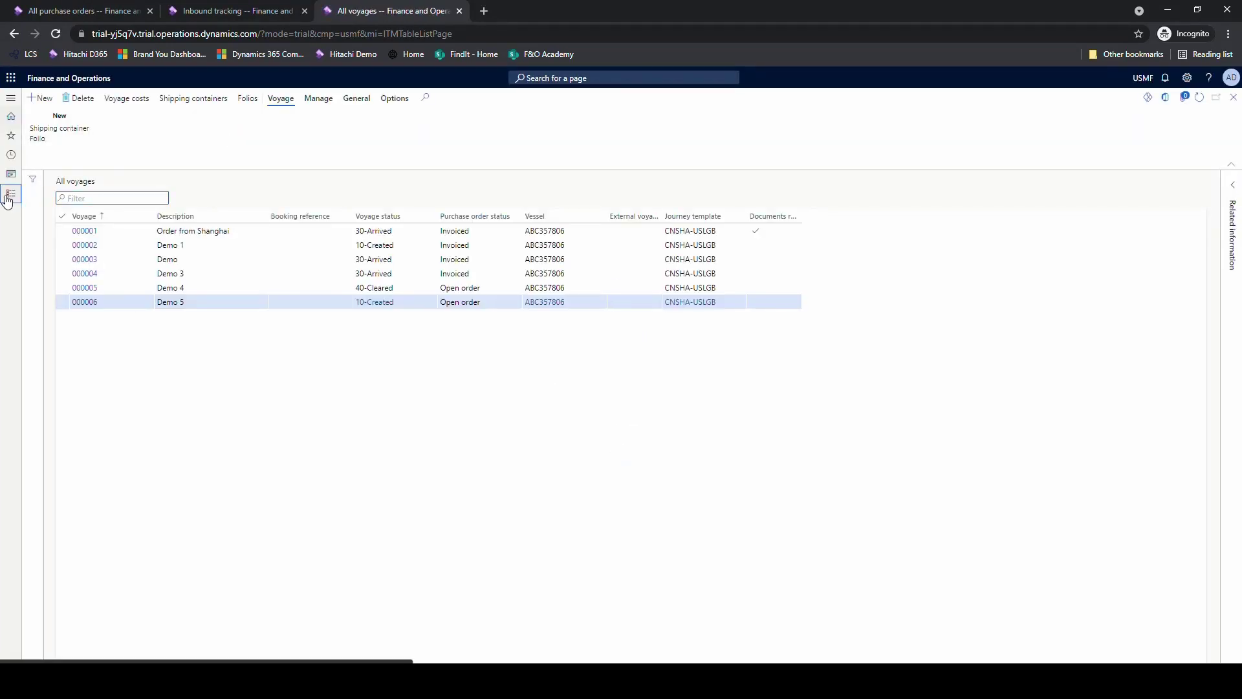
pyautogui.click(9, 197)
pyautogui.scroll(-5, 22, 252)
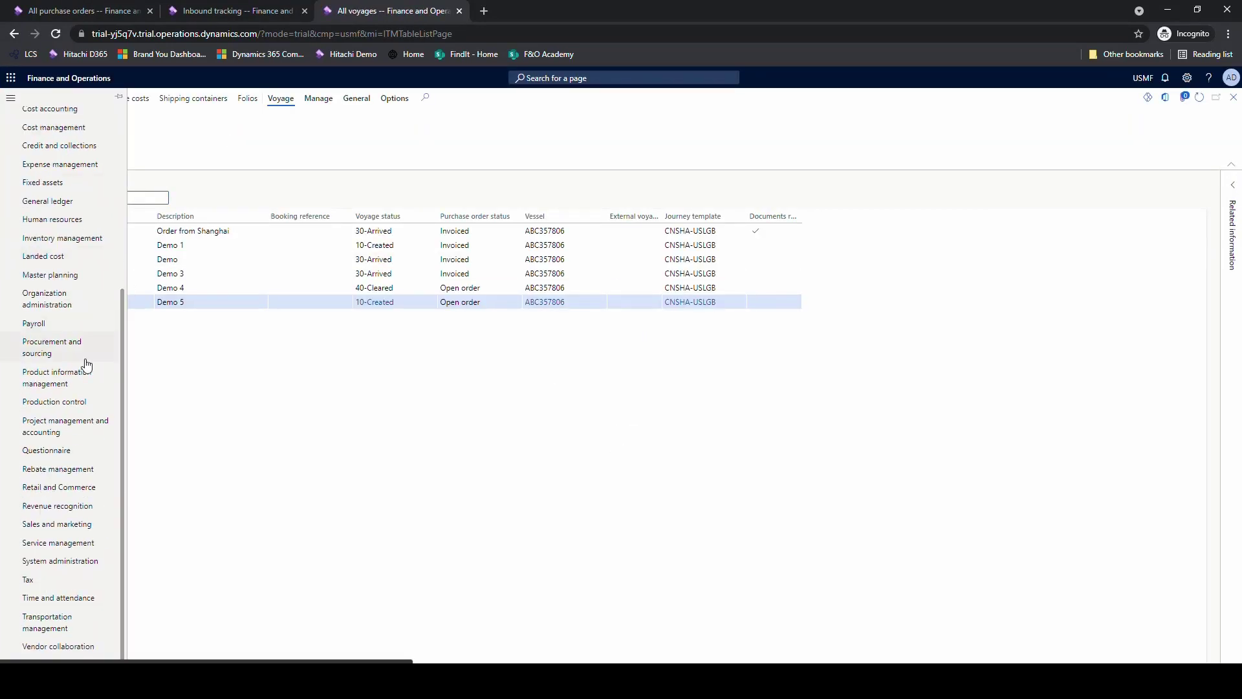
pyautogui.click(50, 259)
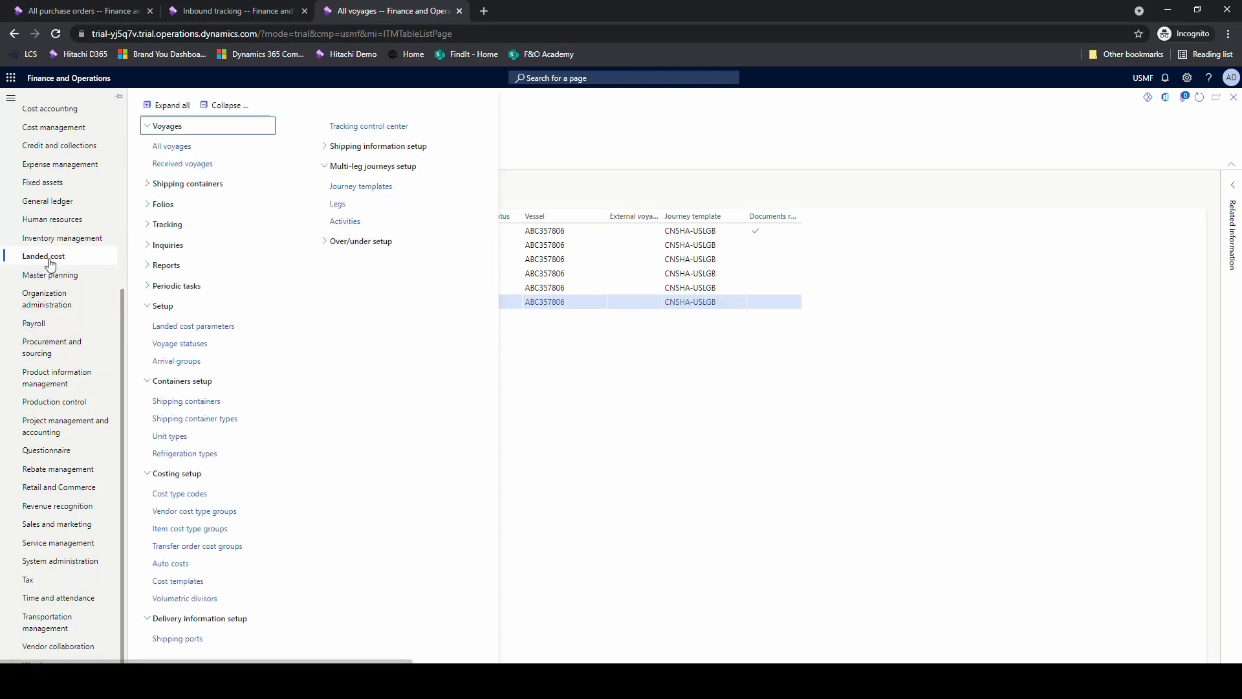
pyautogui.click(375, 190)
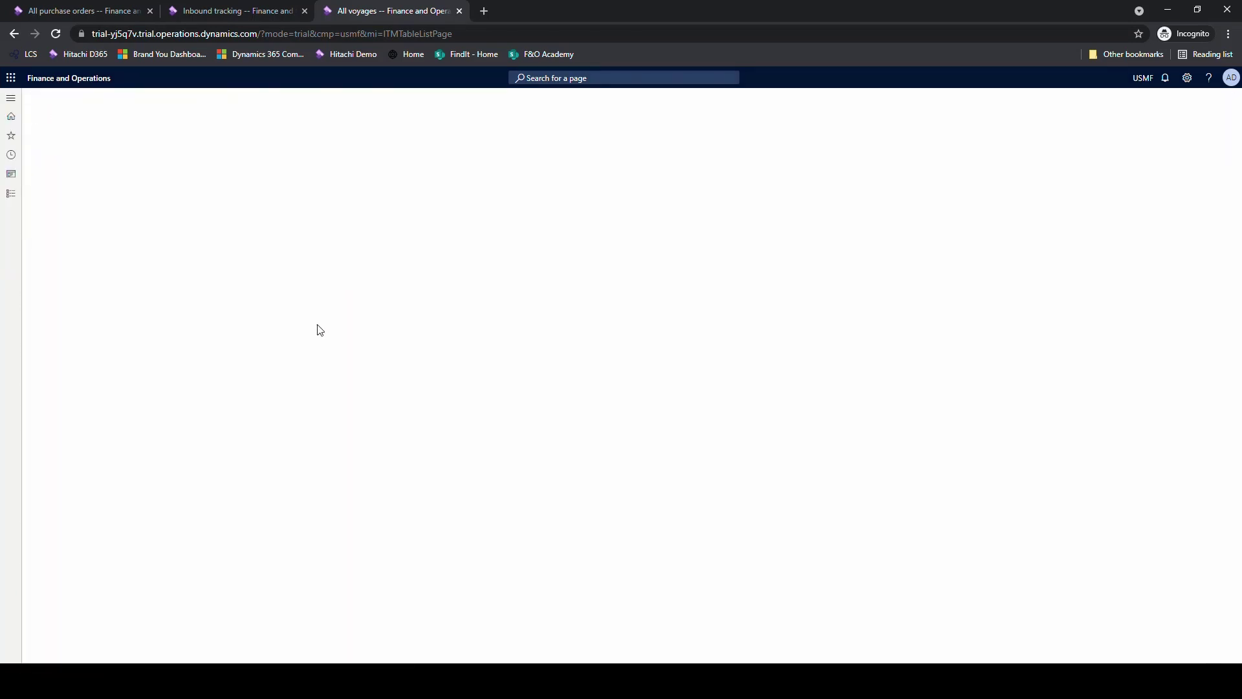
pyautogui.click(115, 369)
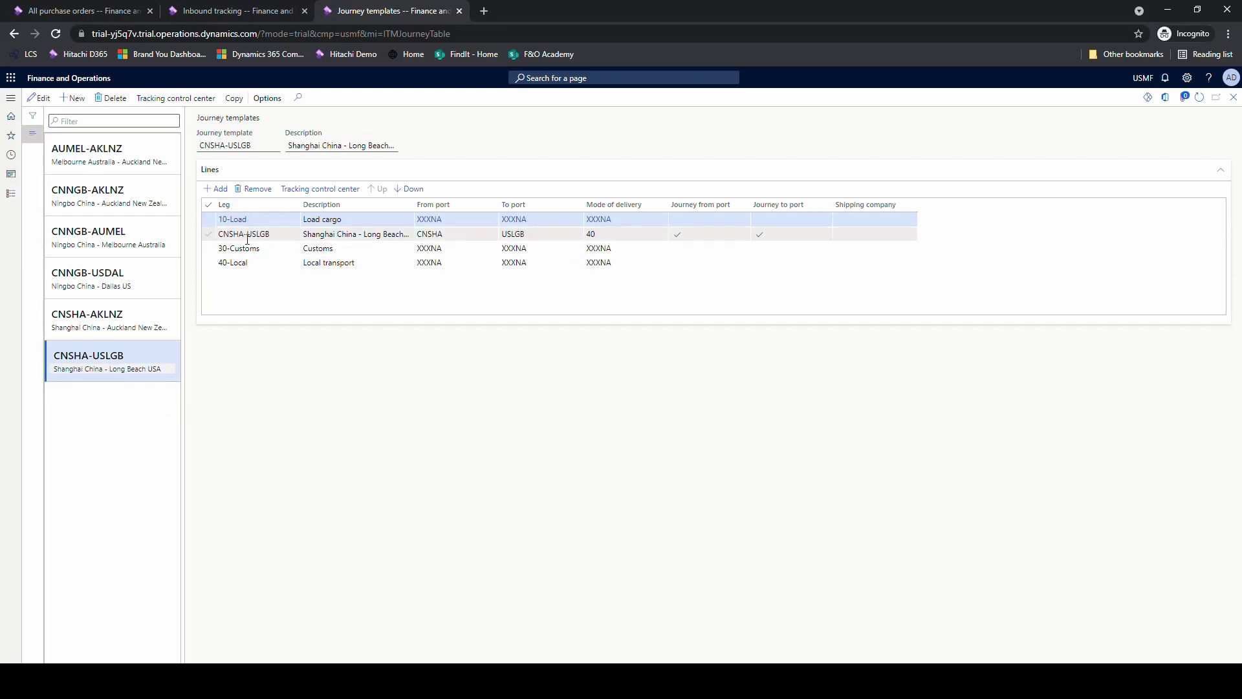
# - Set the 10-Load leg's start date to 9/1/2021 in the Demo 5 inbound tracking and save it
pyautogui.click(291, 10)
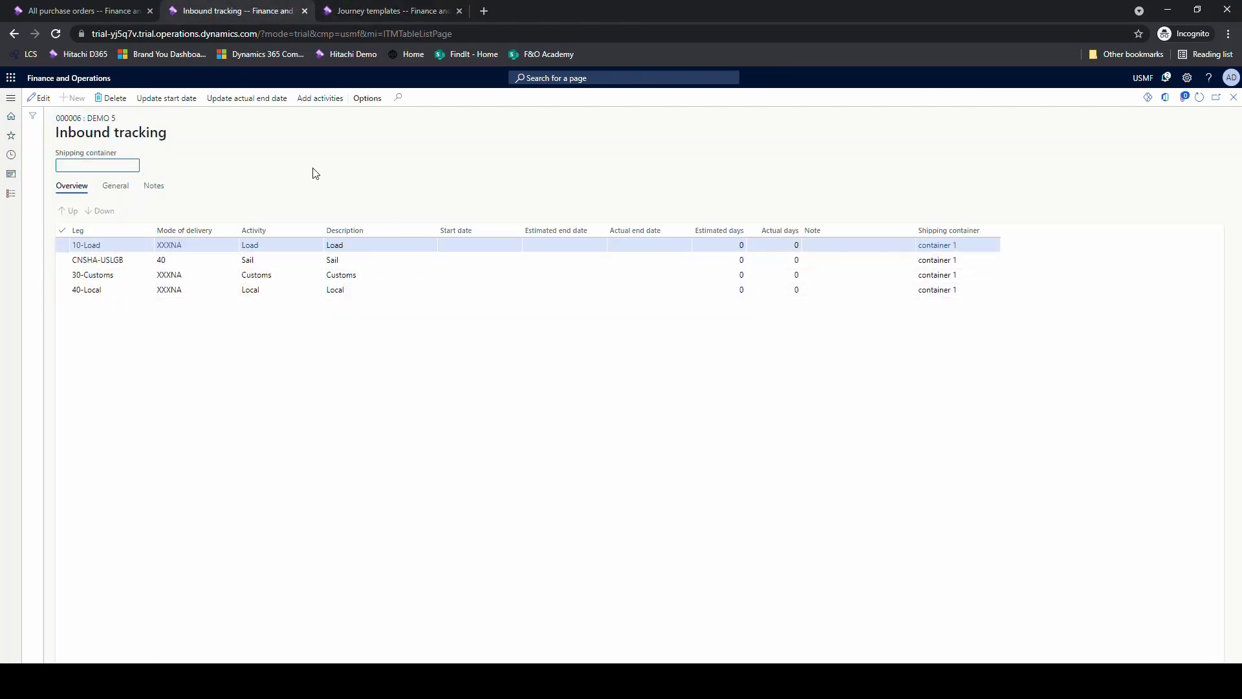
pyautogui.click(41, 98)
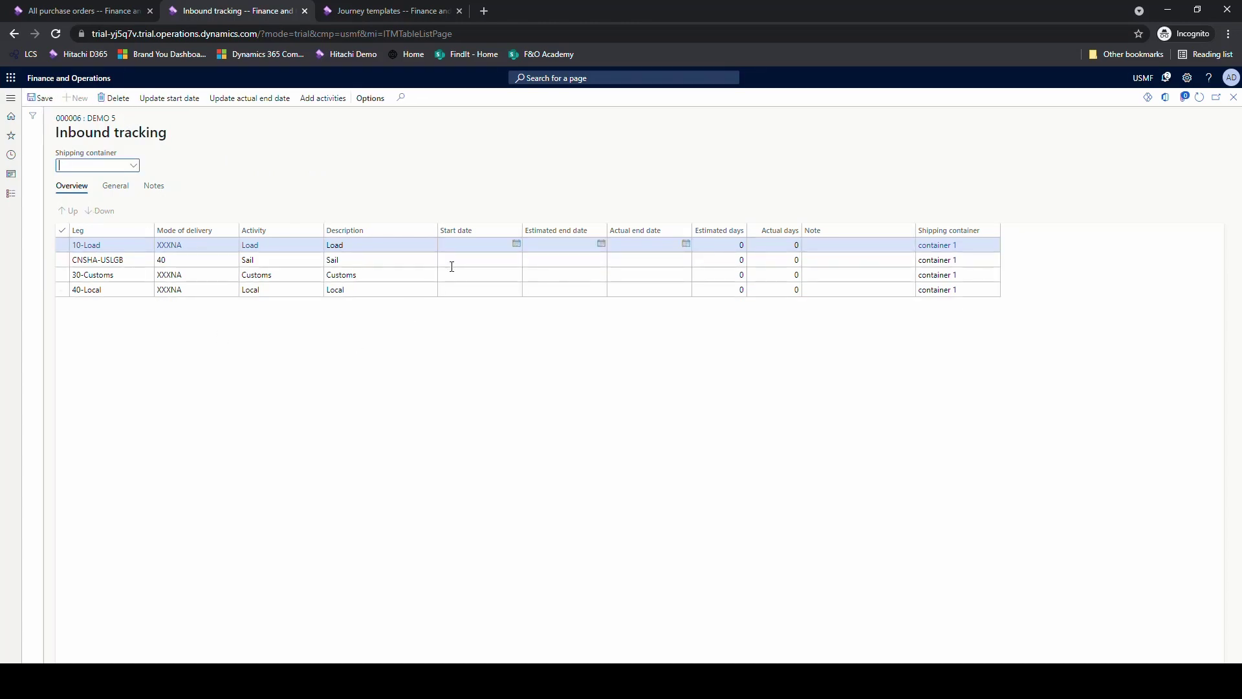
pyautogui.click(516, 244)
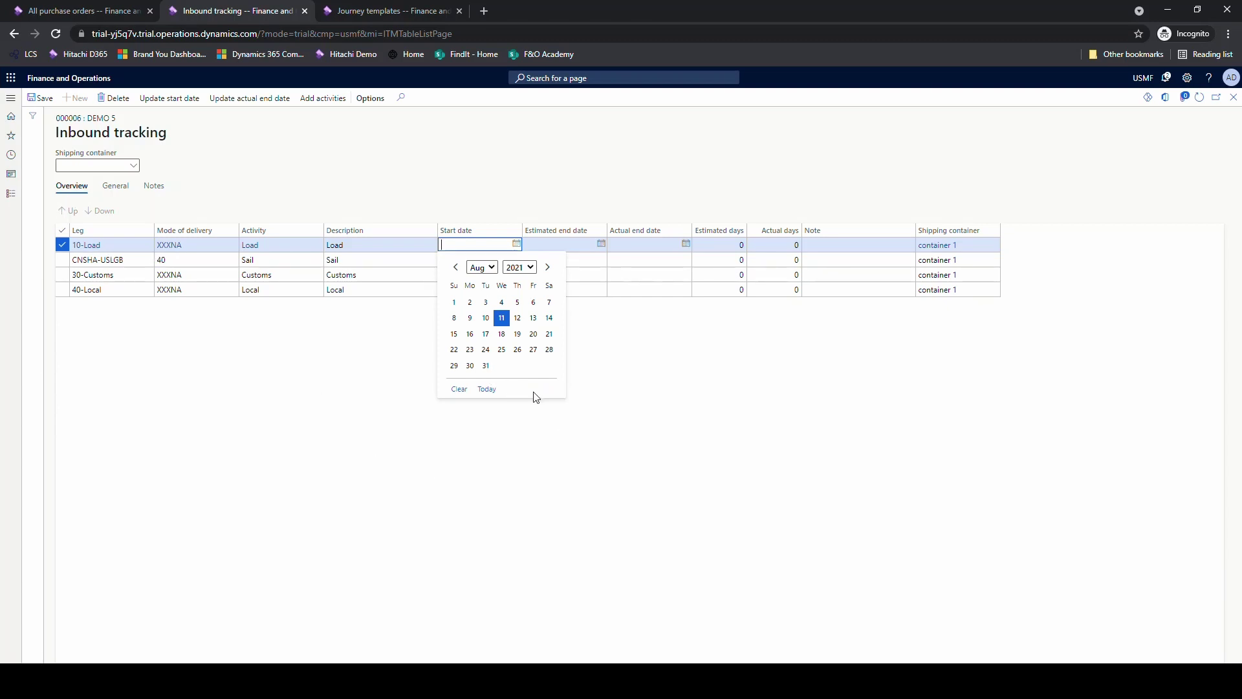
pyautogui.click(547, 267)
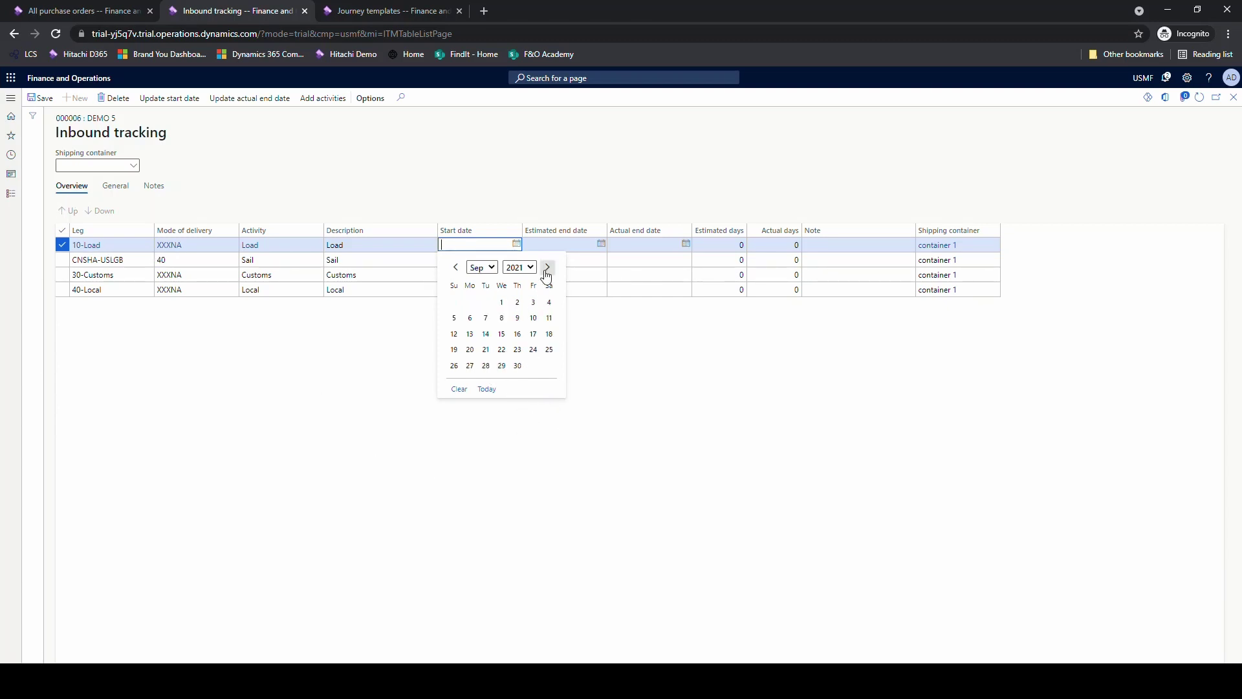
pyautogui.click(501, 302)
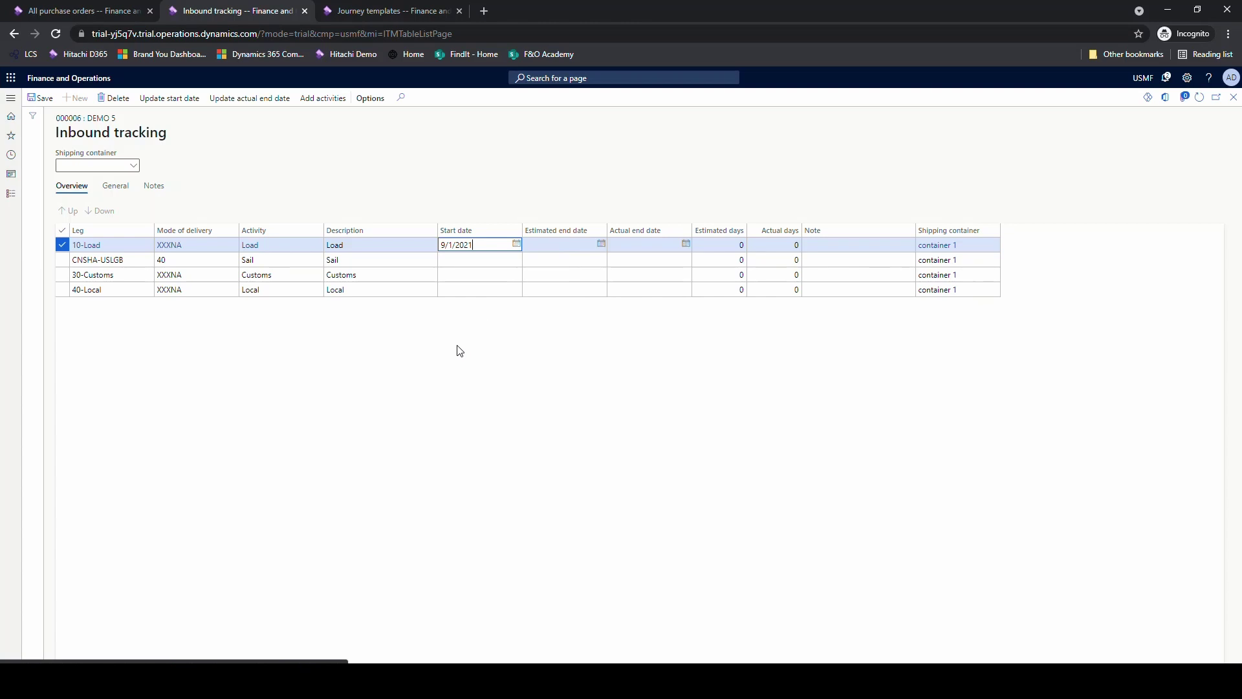
pyautogui.click(40, 98)
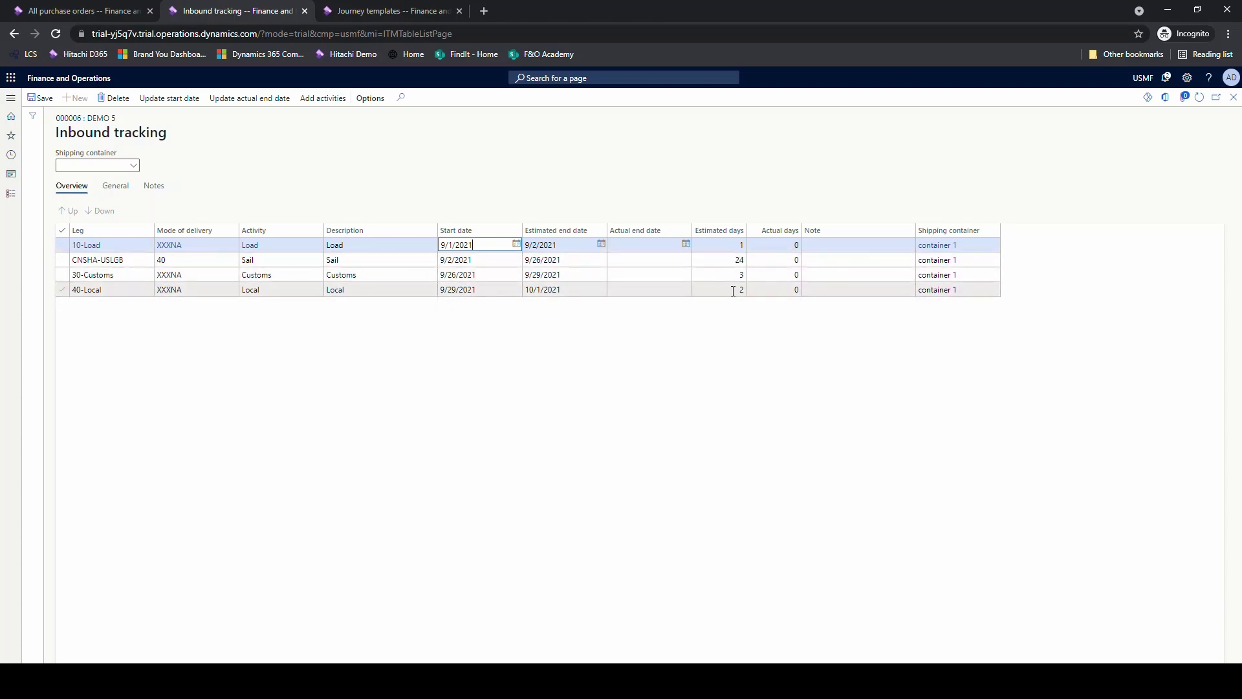
# - Examine the Lead time rule of the template's 10-Load leg in its tracking control center and compare it with the inbound tracking
pyautogui.click(374, 11)
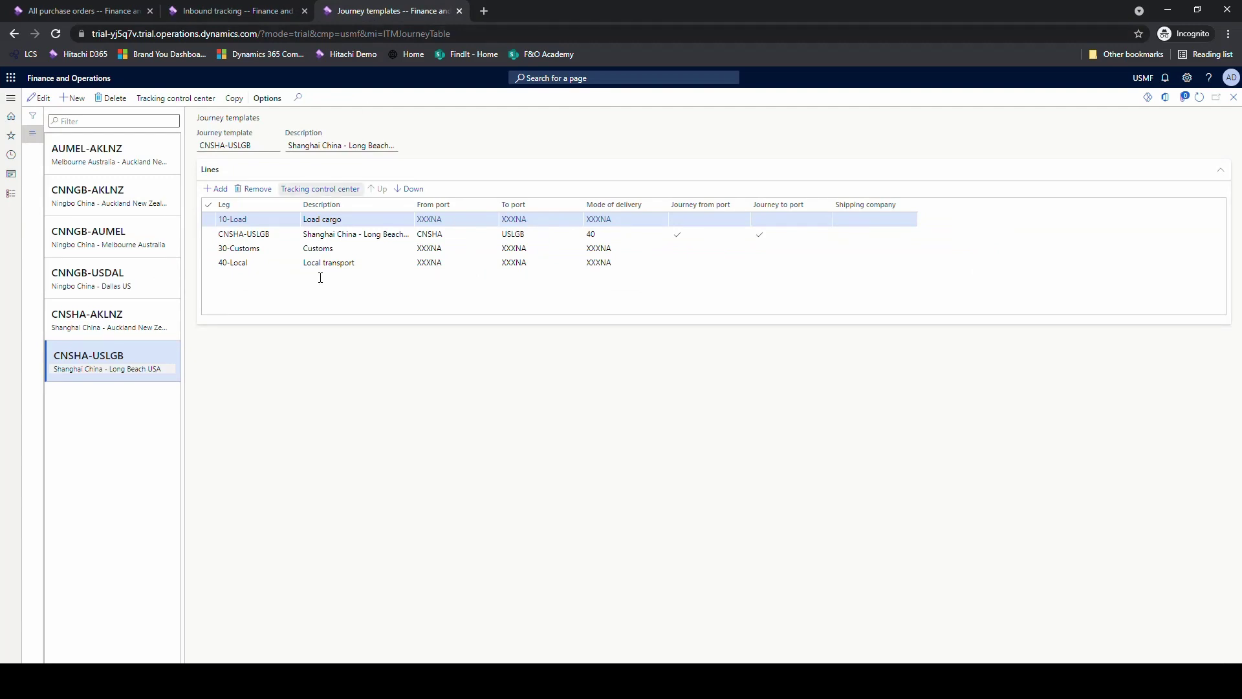
pyautogui.click(317, 189)
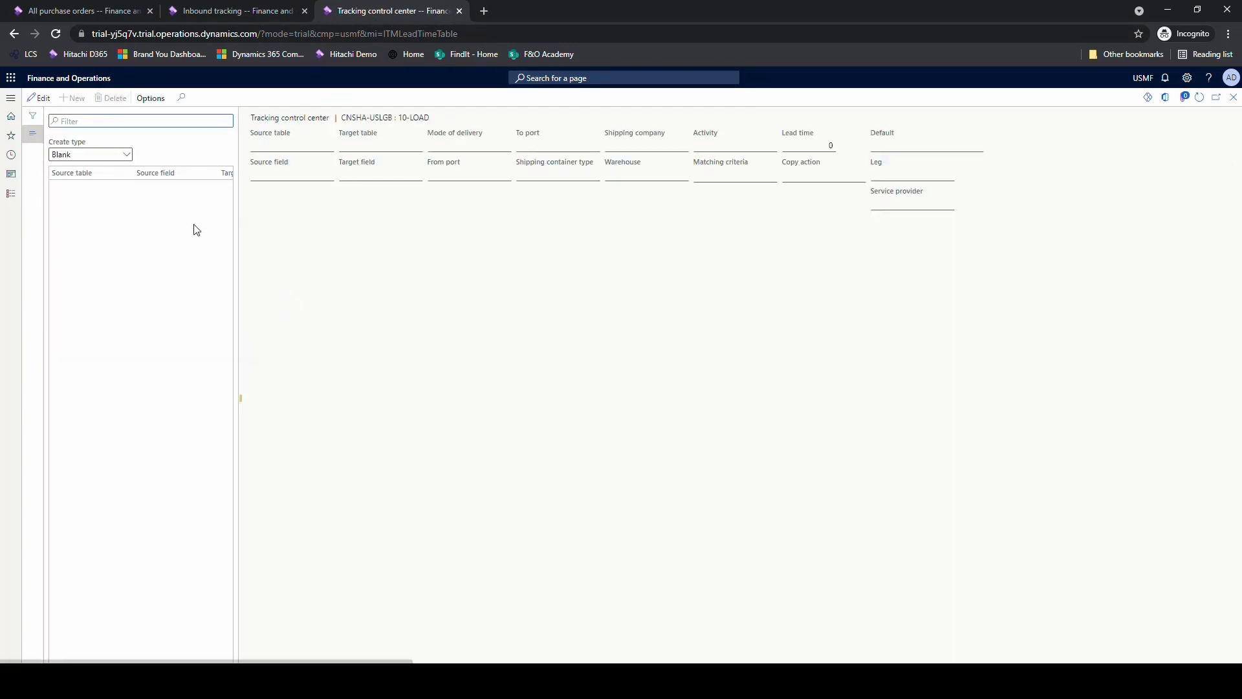
pyautogui.click(128, 154)
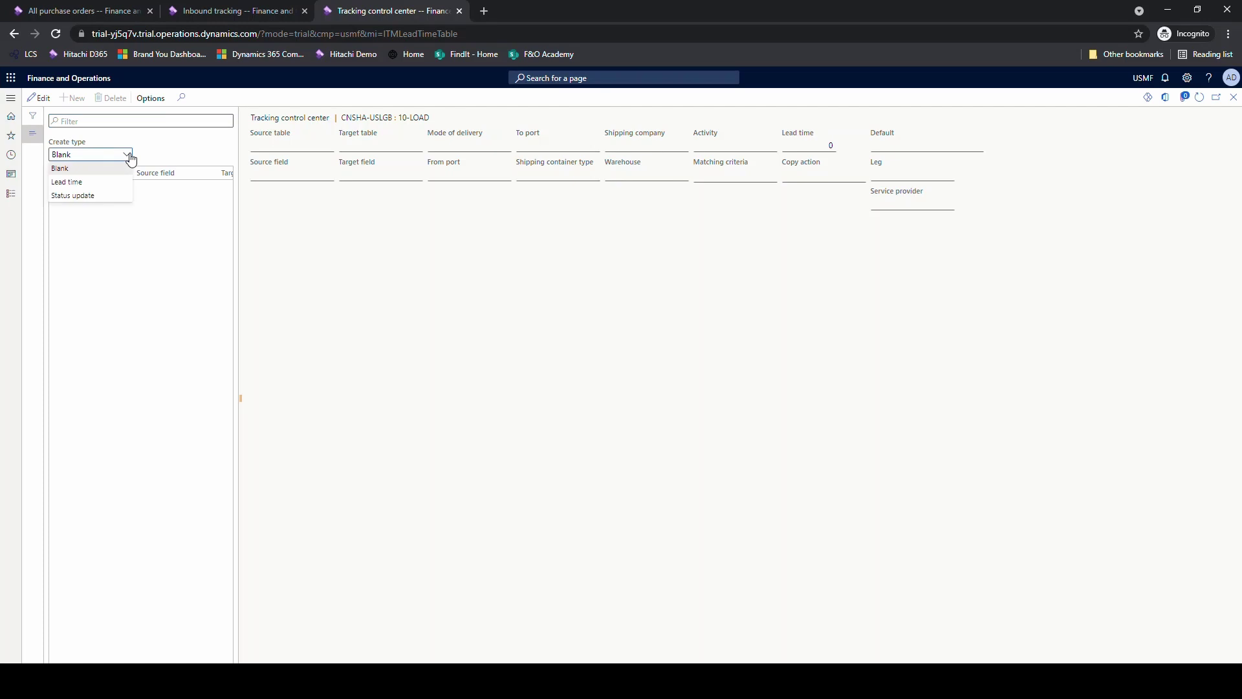
pyautogui.click(107, 183)
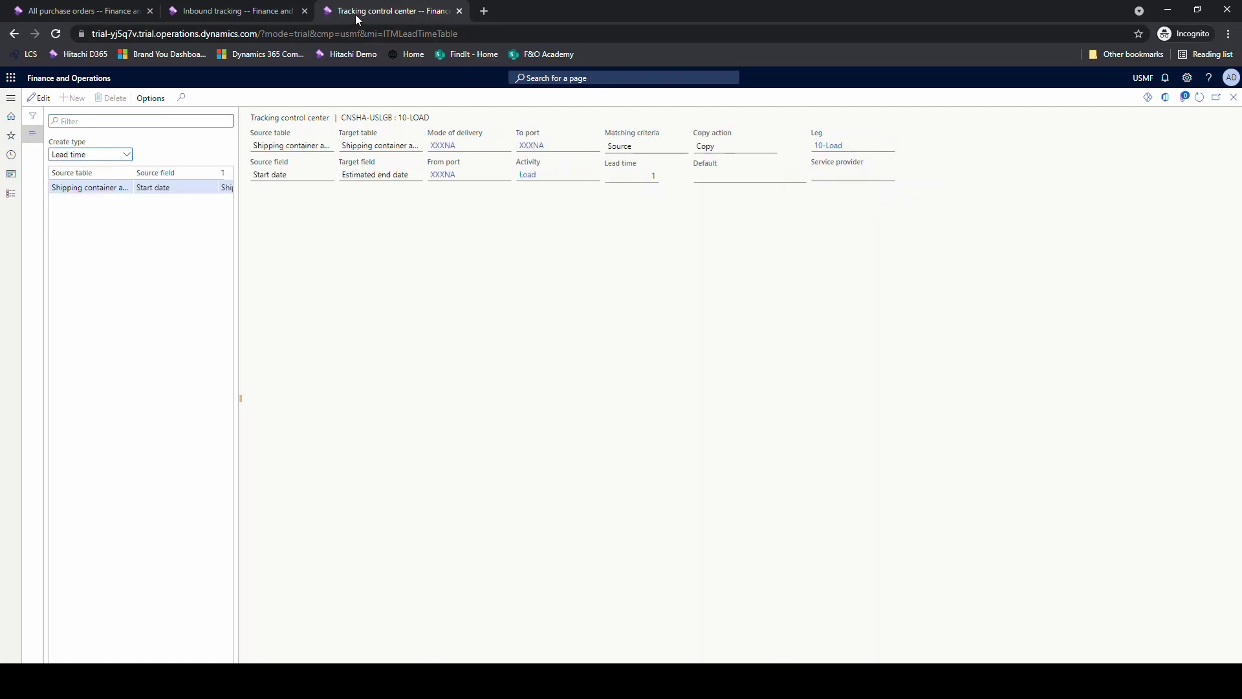
pyautogui.click(265, 12)
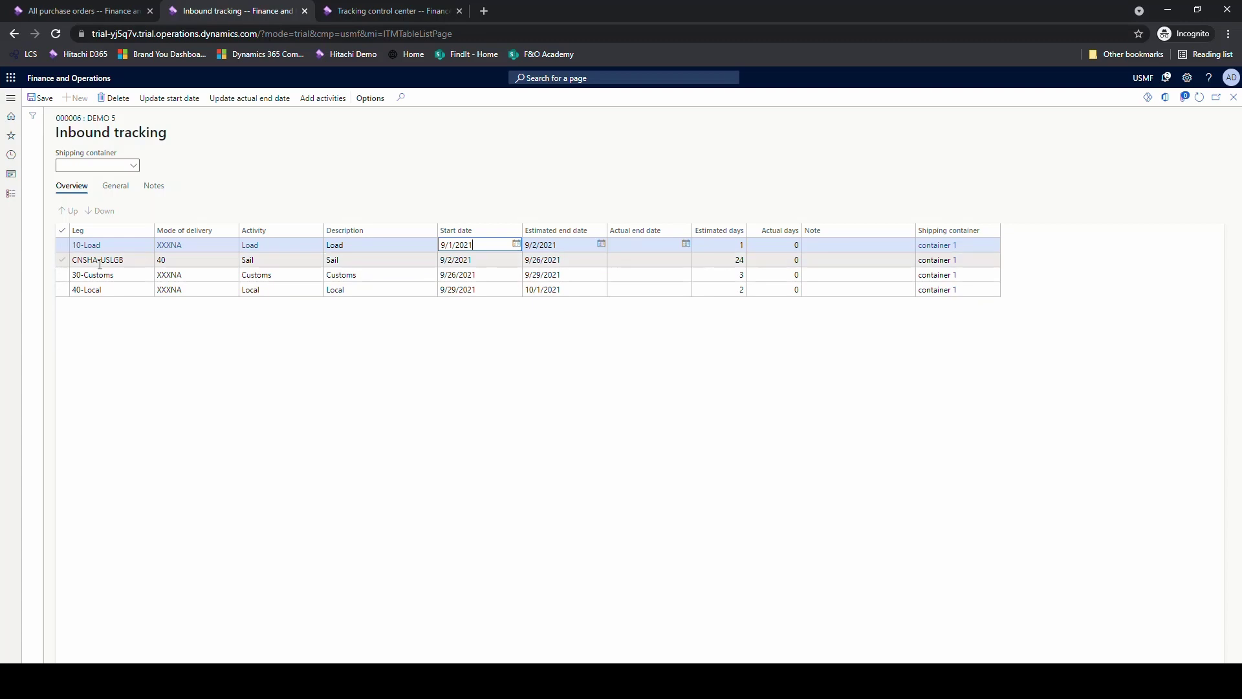
pyautogui.click(365, 10)
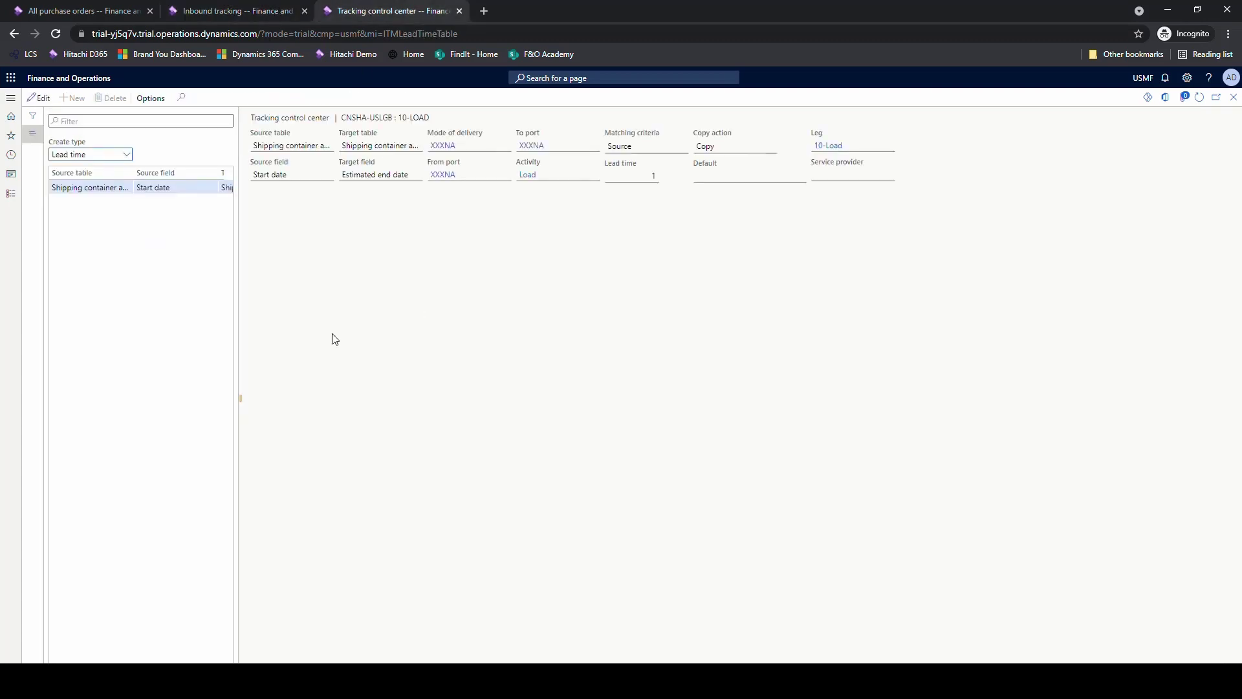
# - Examine the Lead time rule of the CNSHA-USLGB sailing leg and compare it with the inbound tracking dates
pyautogui.click(1234, 97)
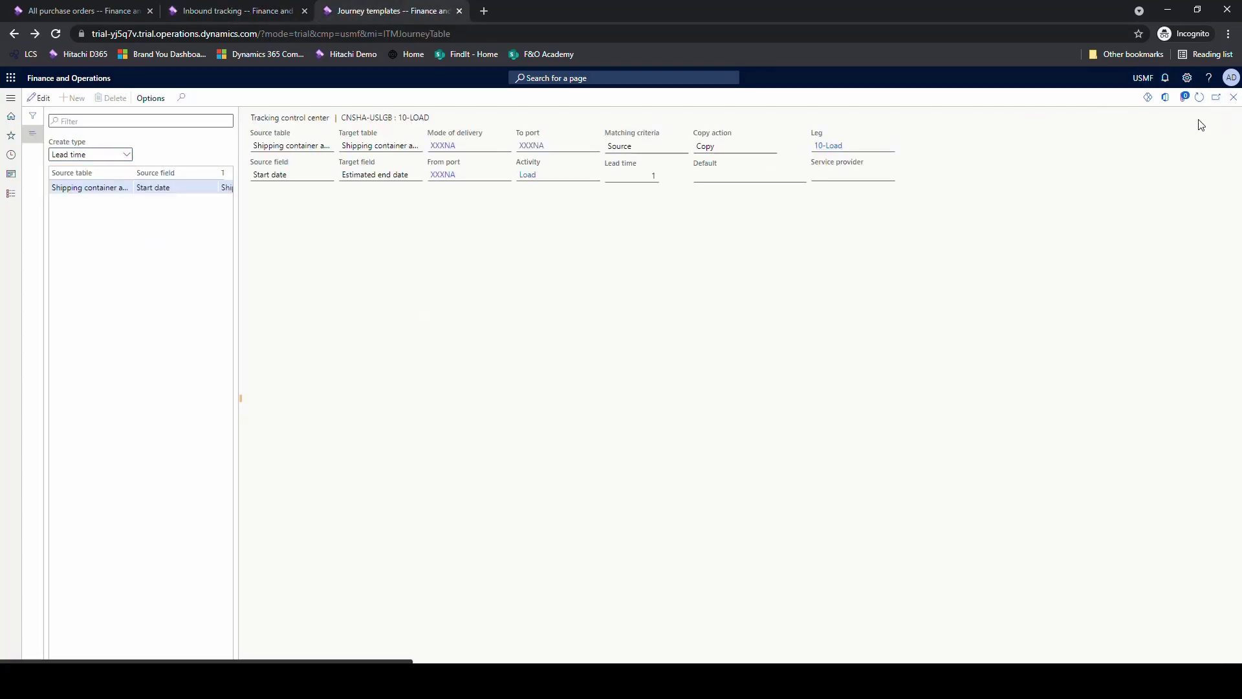
pyautogui.click(329, 233)
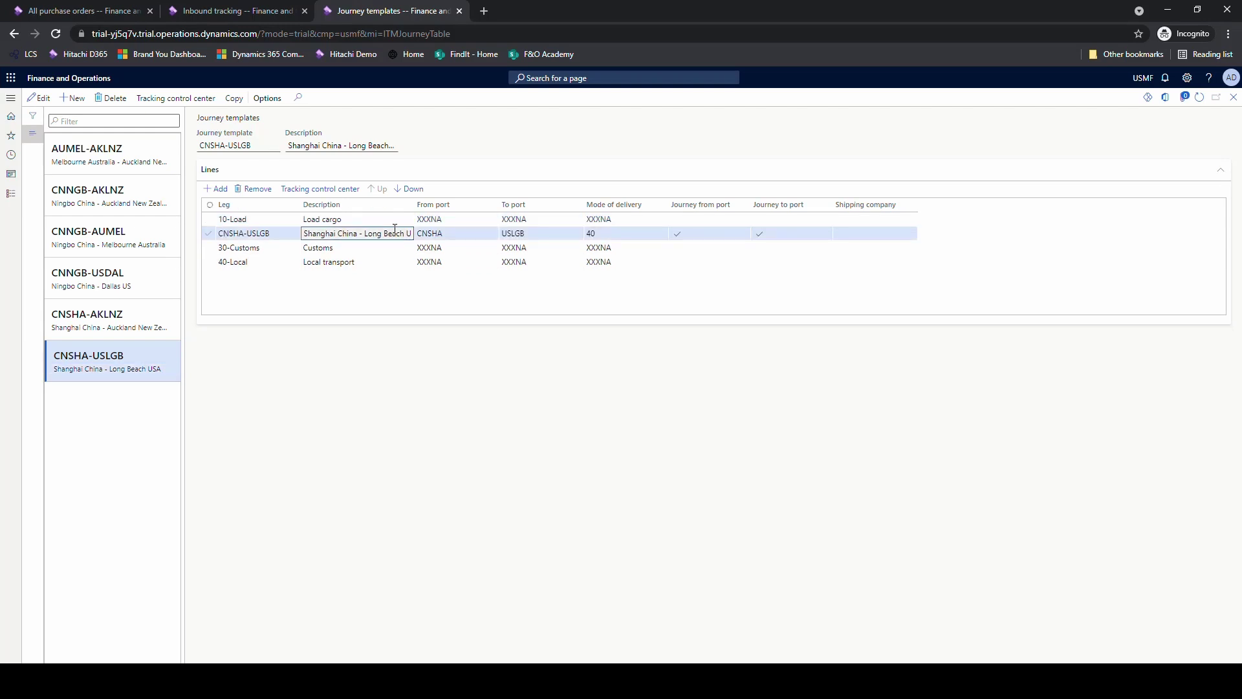
pyautogui.click(329, 195)
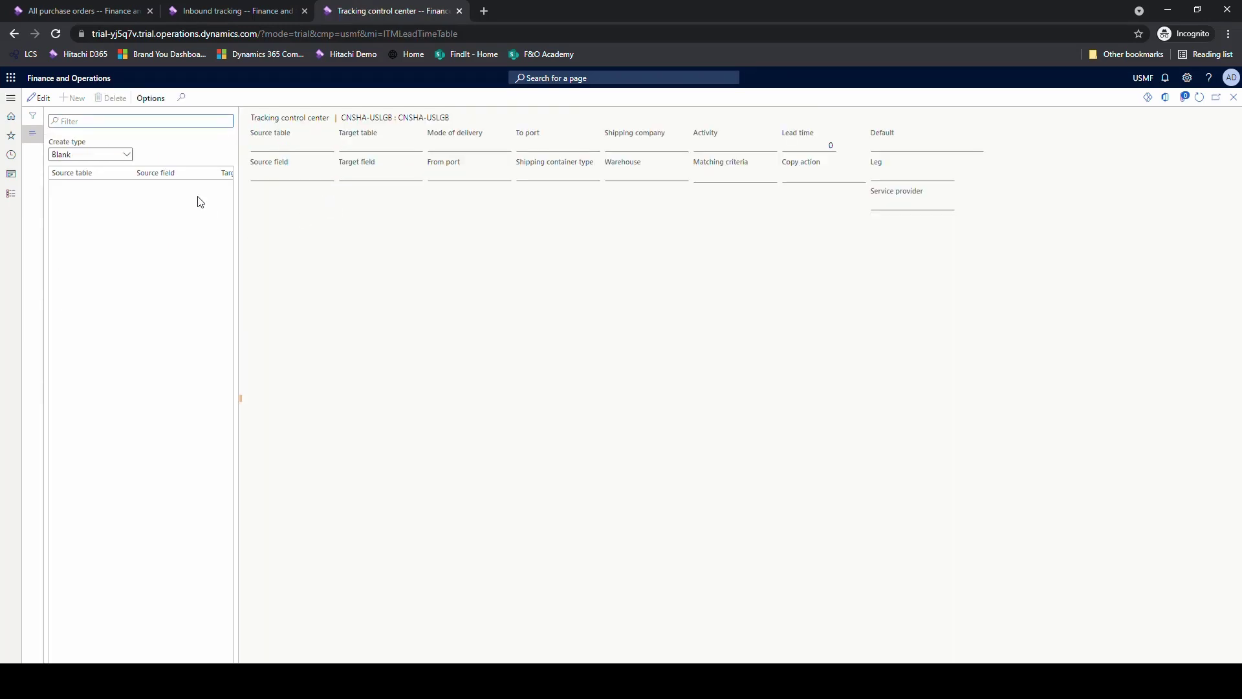
pyautogui.click(128, 153)
pyautogui.click(102, 180)
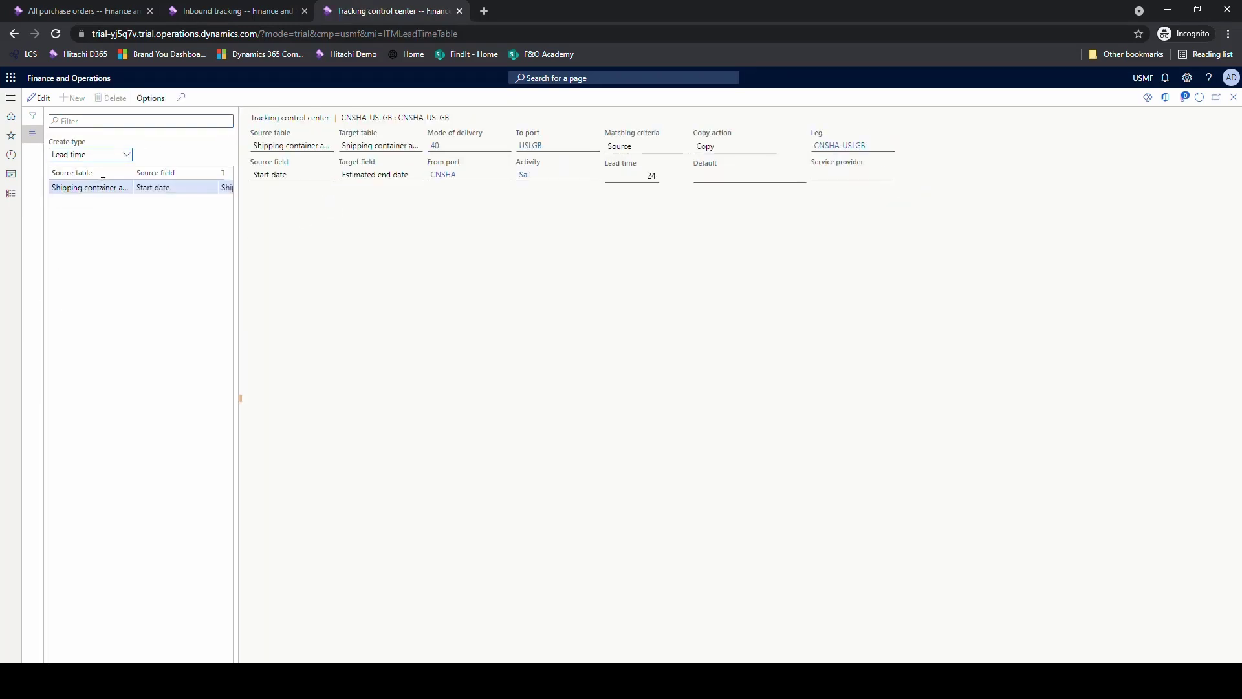
pyautogui.click(243, 10)
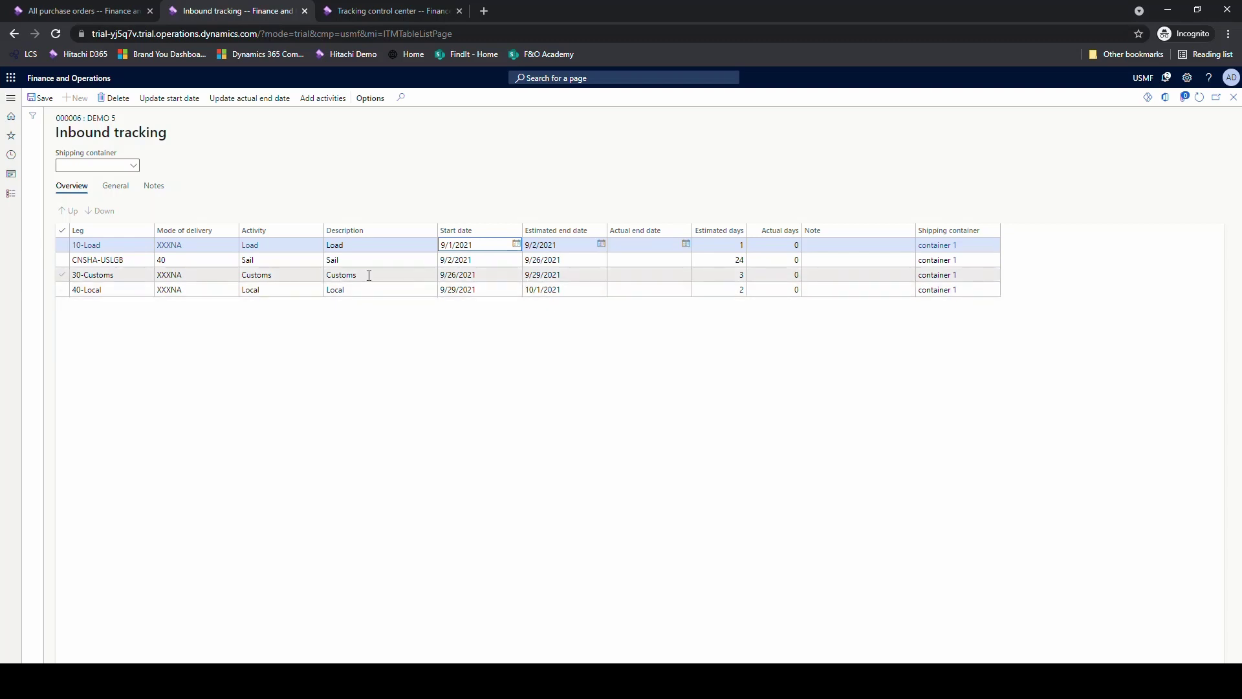
# - Refresh the HDMI cables purchase order to check its confirmed delivery date, and return to the inbound tracking
pyautogui.click(59, 13)
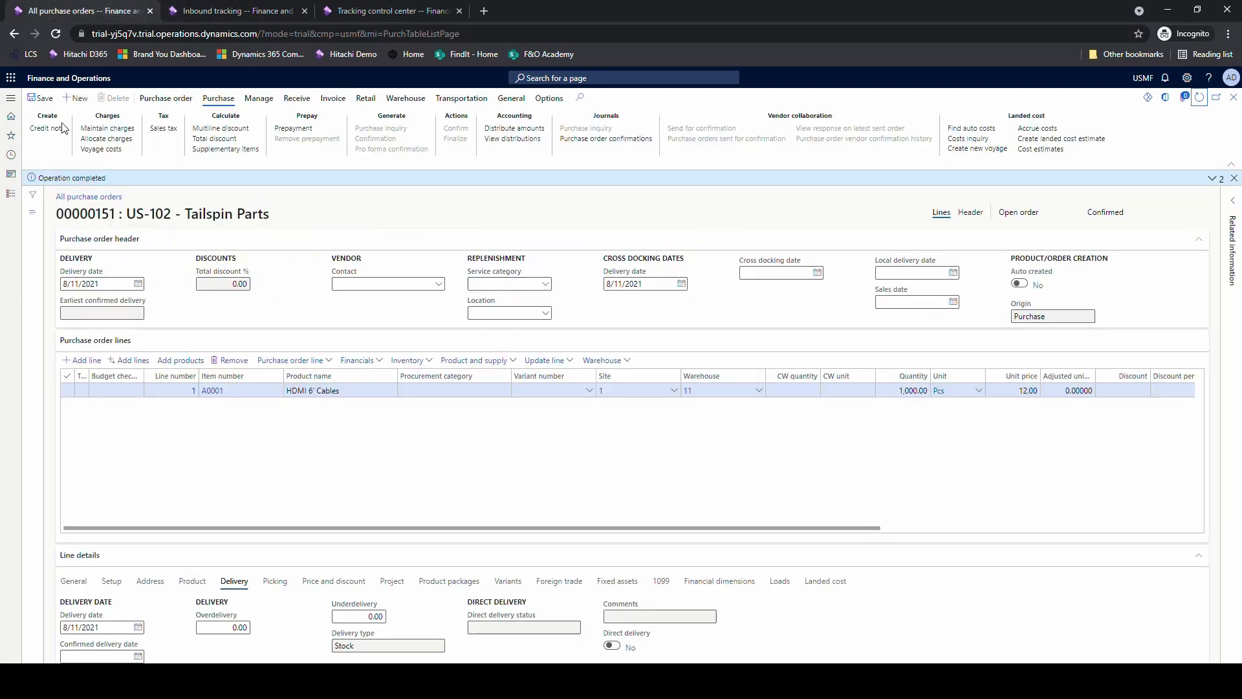
pyautogui.click(1199, 97)
pyautogui.click(228, 11)
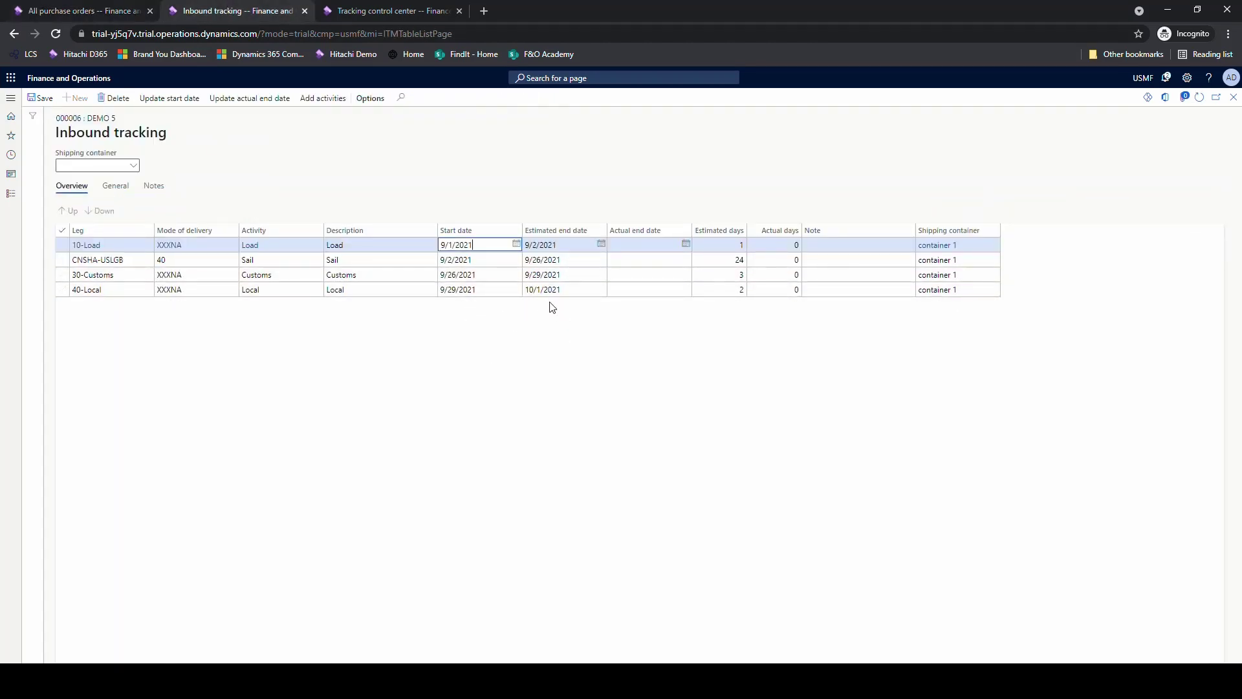
# - Examine the general tracking control center's rule for purchase order lines, and compare the inbound tracking with the order's confirmed delivery date
pyautogui.click(374, 11)
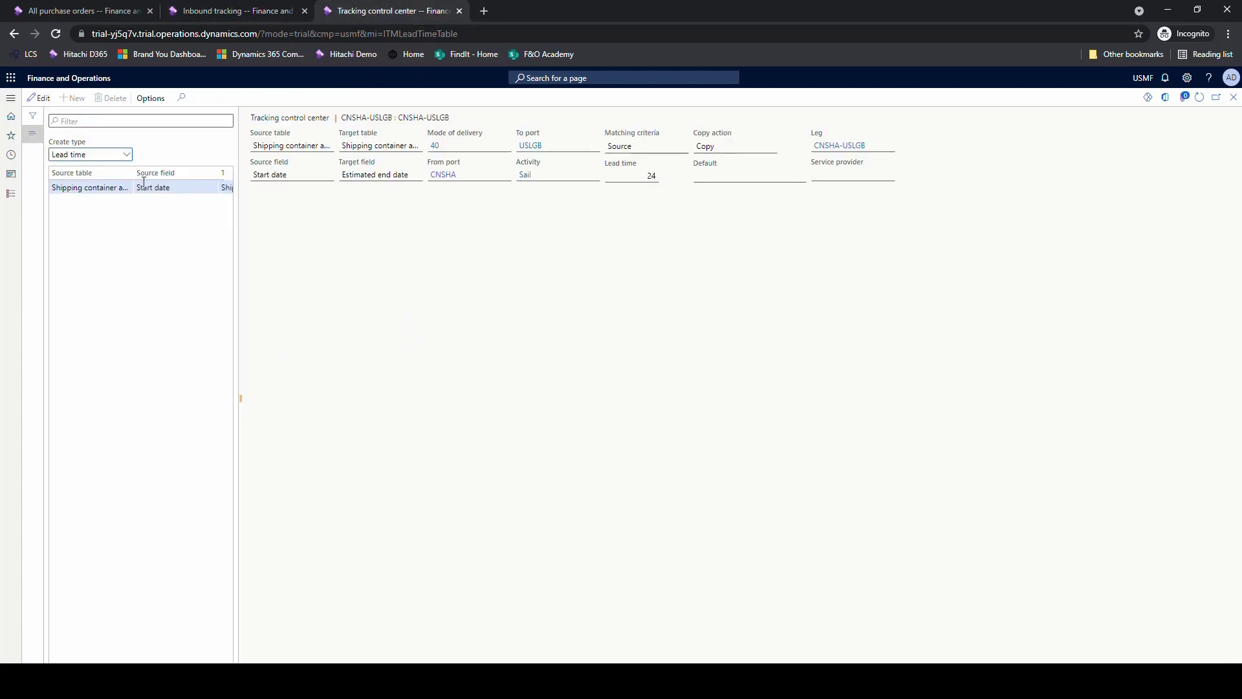
pyautogui.click(11, 194)
pyautogui.click(360, 186)
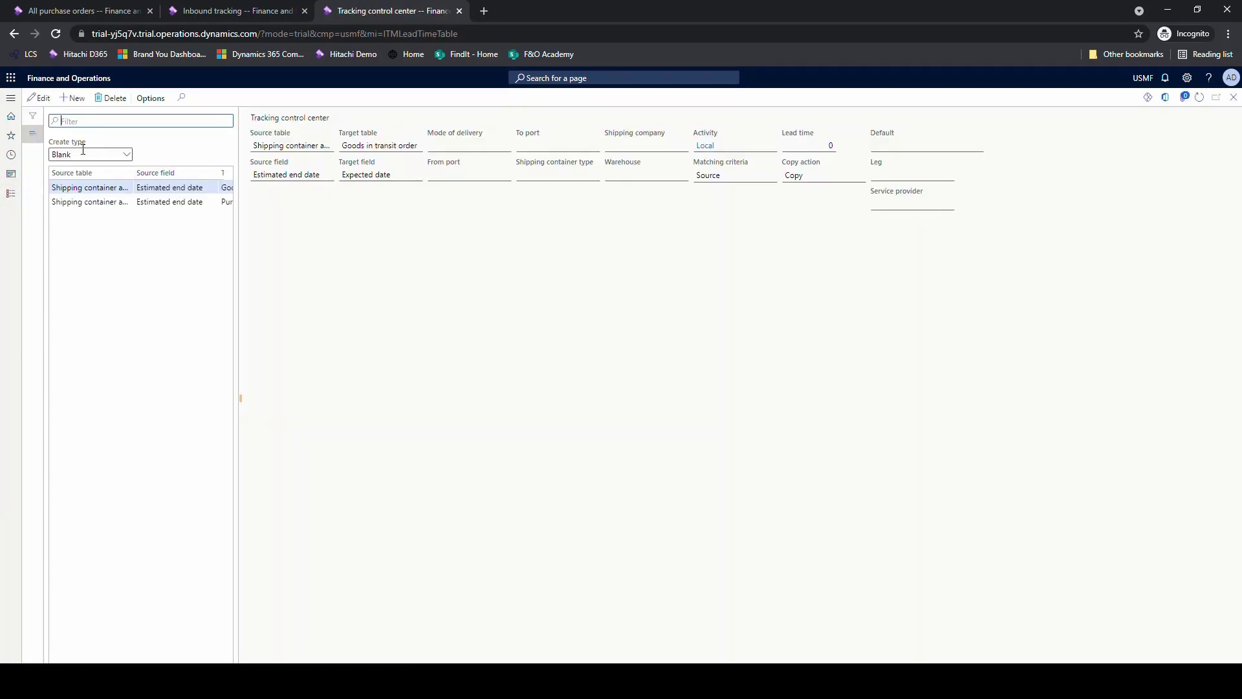
pyautogui.click(91, 201)
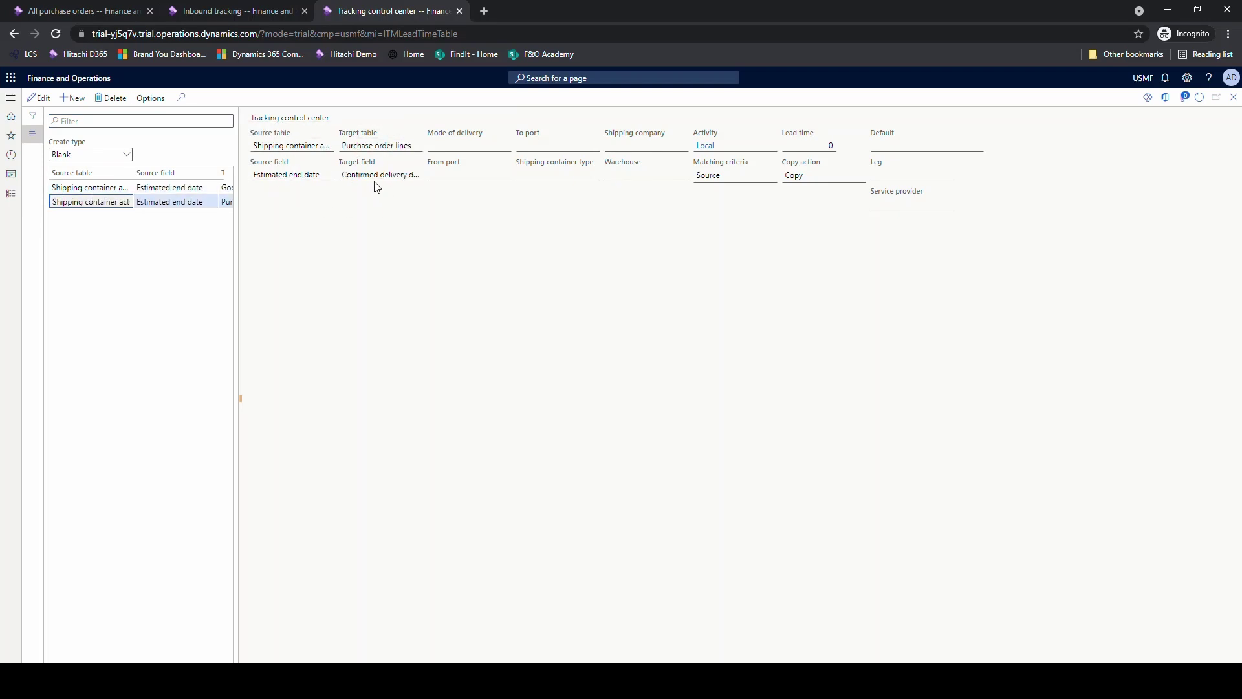
pyautogui.click(228, 11)
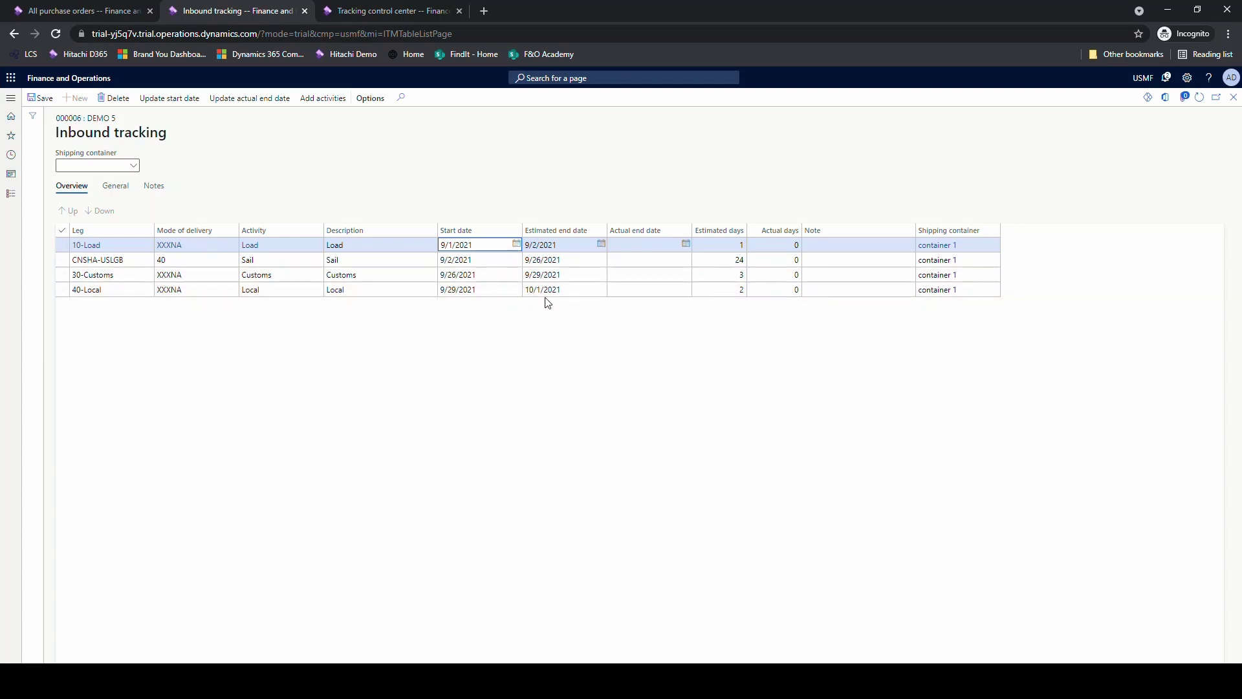
pyautogui.click(103, 11)
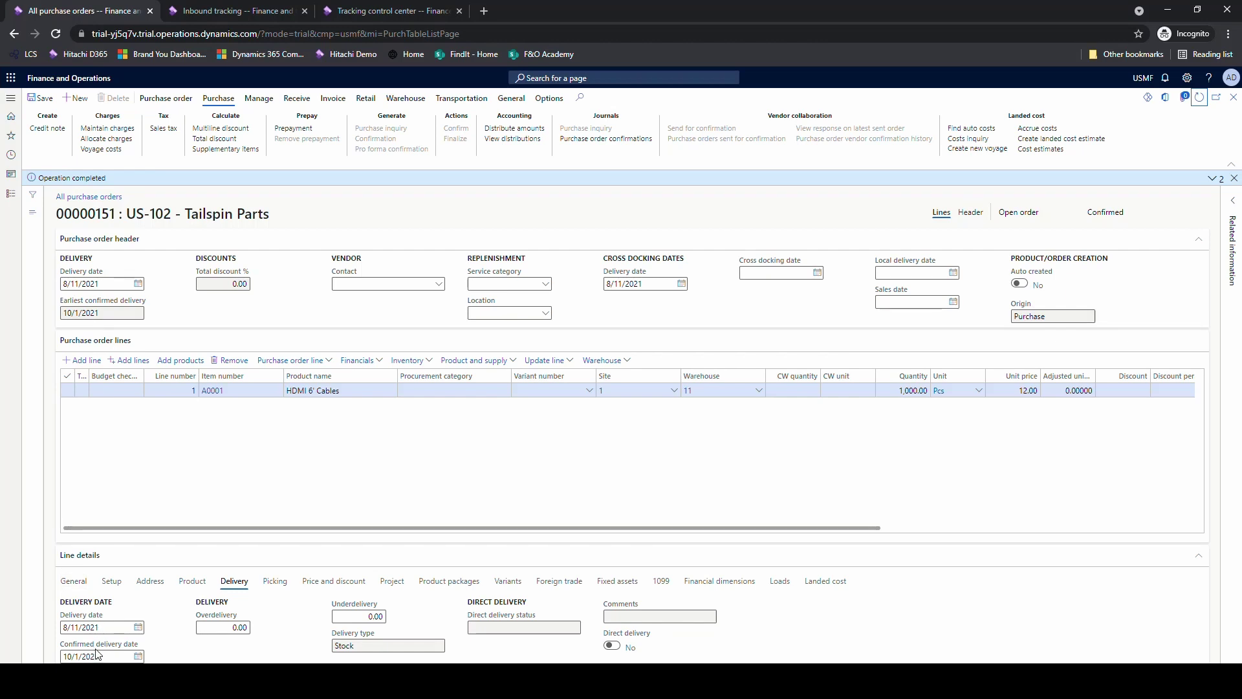
pyautogui.click(236, 11)
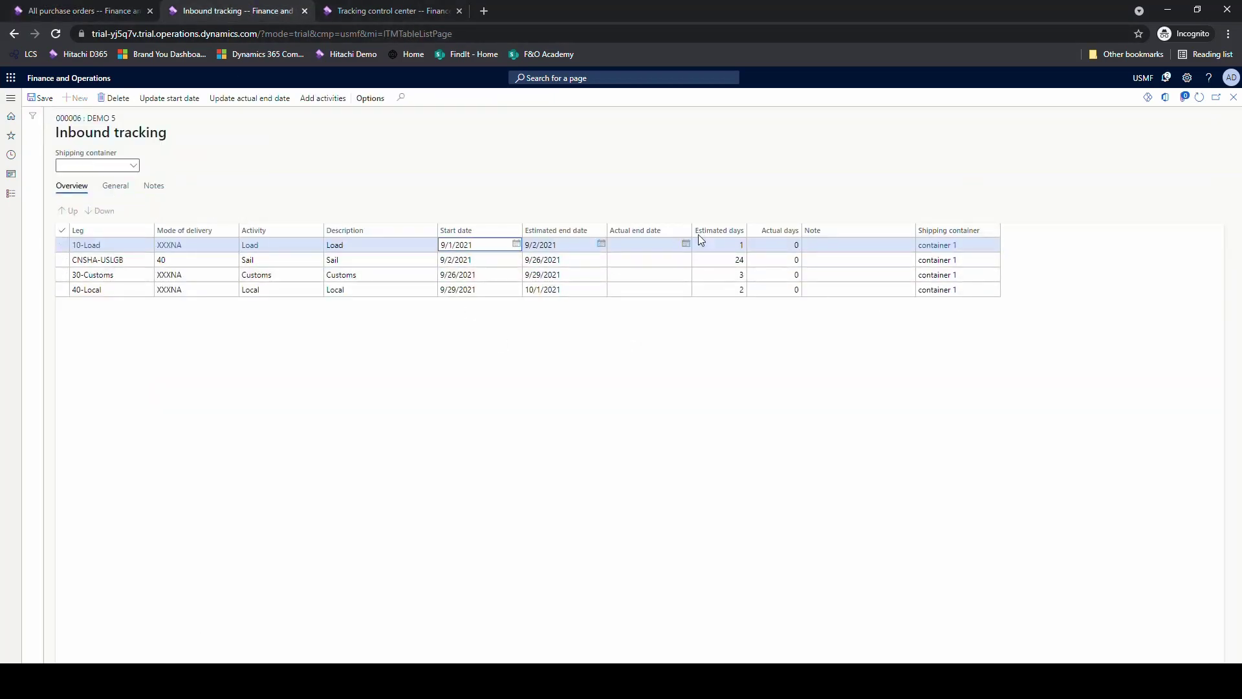
# - Show the Status update rules in the tracking control center and examine the voyage status lines for the 10-Load leg
pyautogui.click(370, 15)
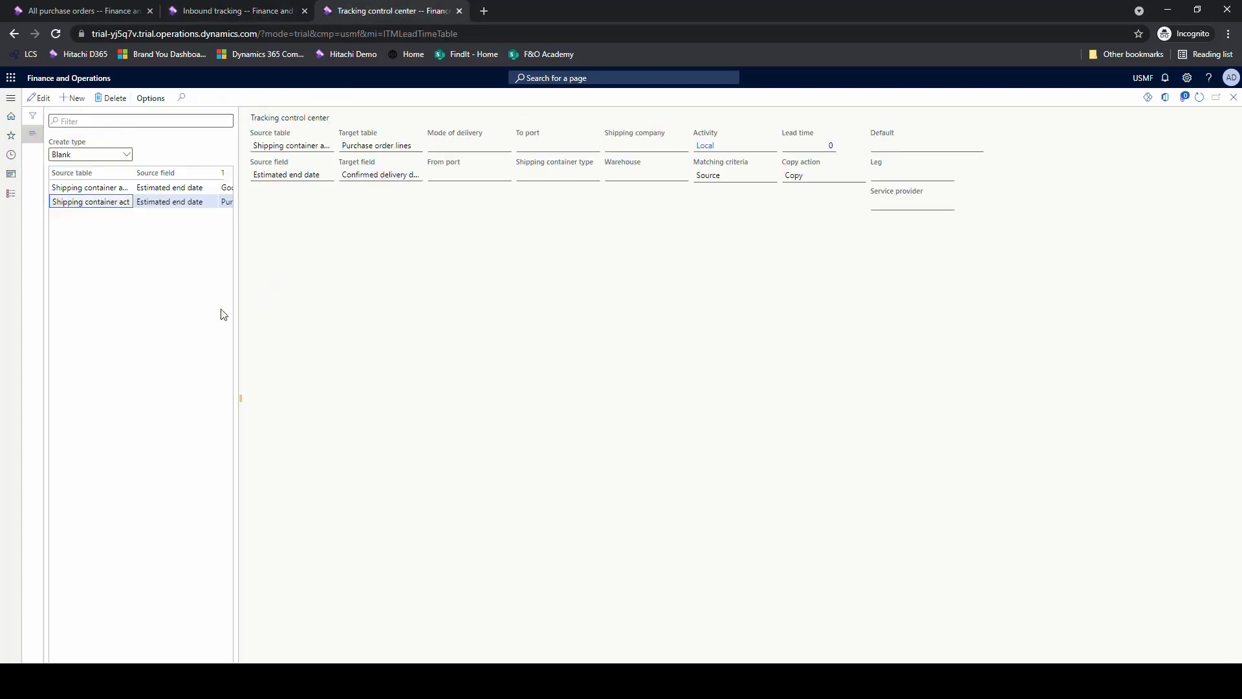
pyautogui.click(127, 156)
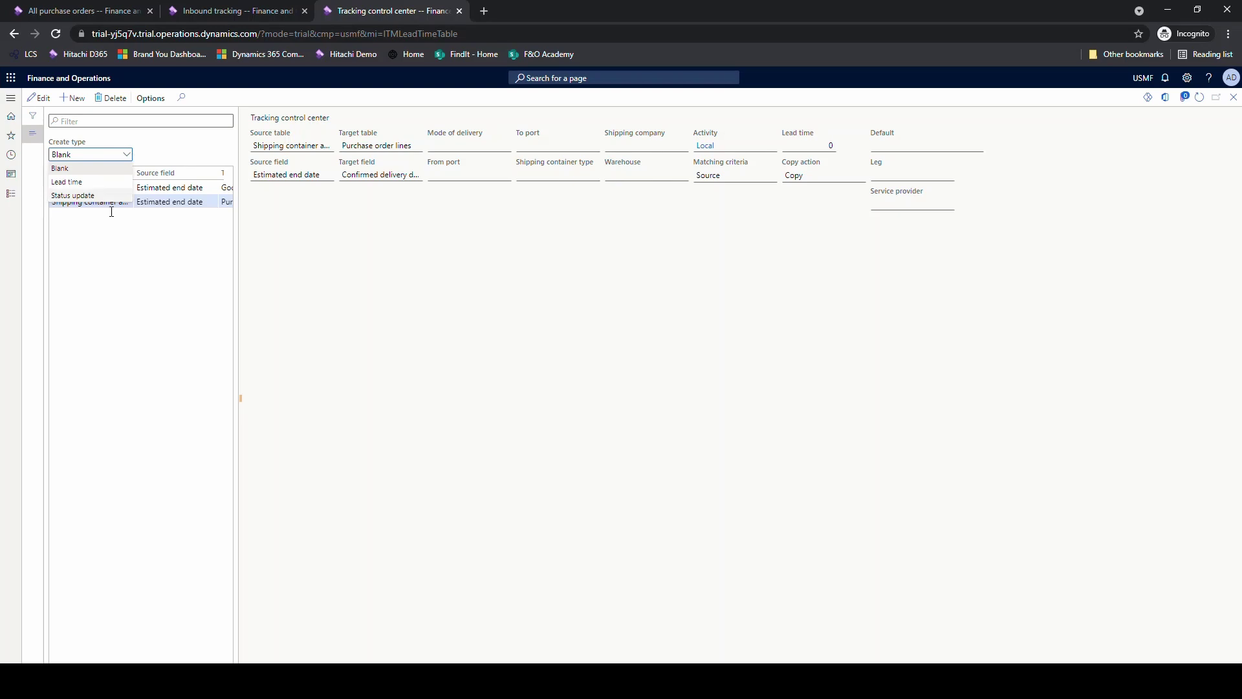
pyautogui.click(87, 194)
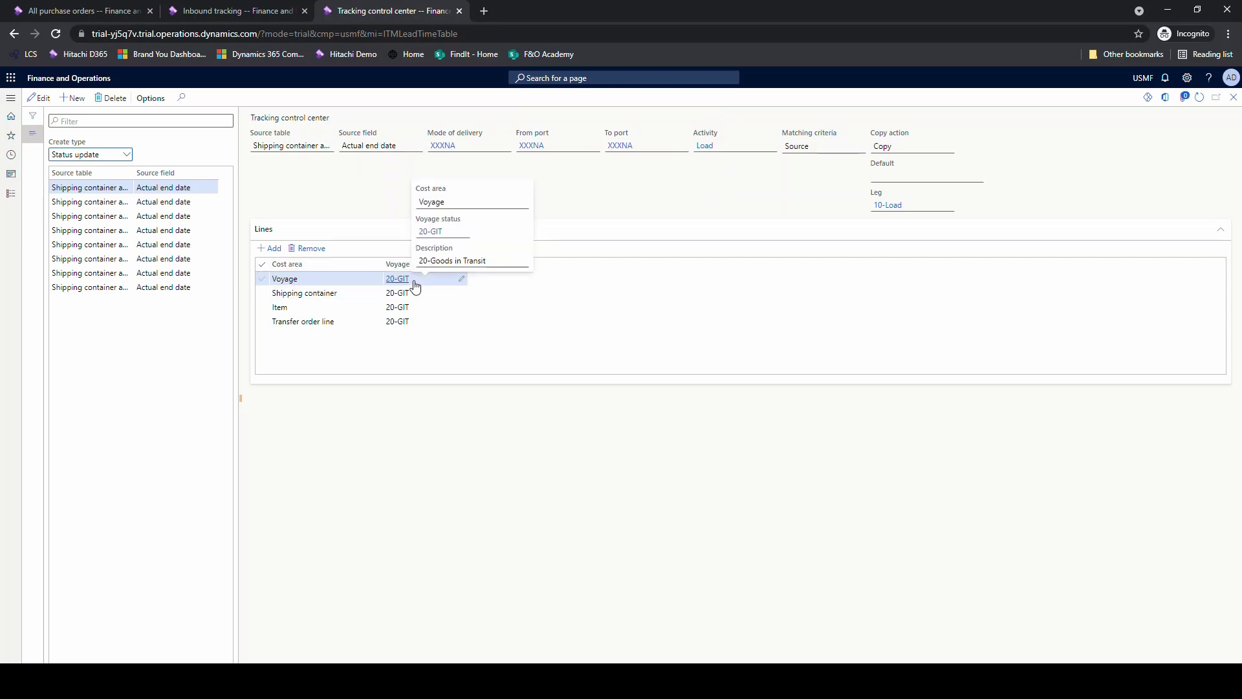
# - Set the 10-Load leg's actual end date to 9/1/2021 in the inbound tracking and save it
pyautogui.click(244, 11)
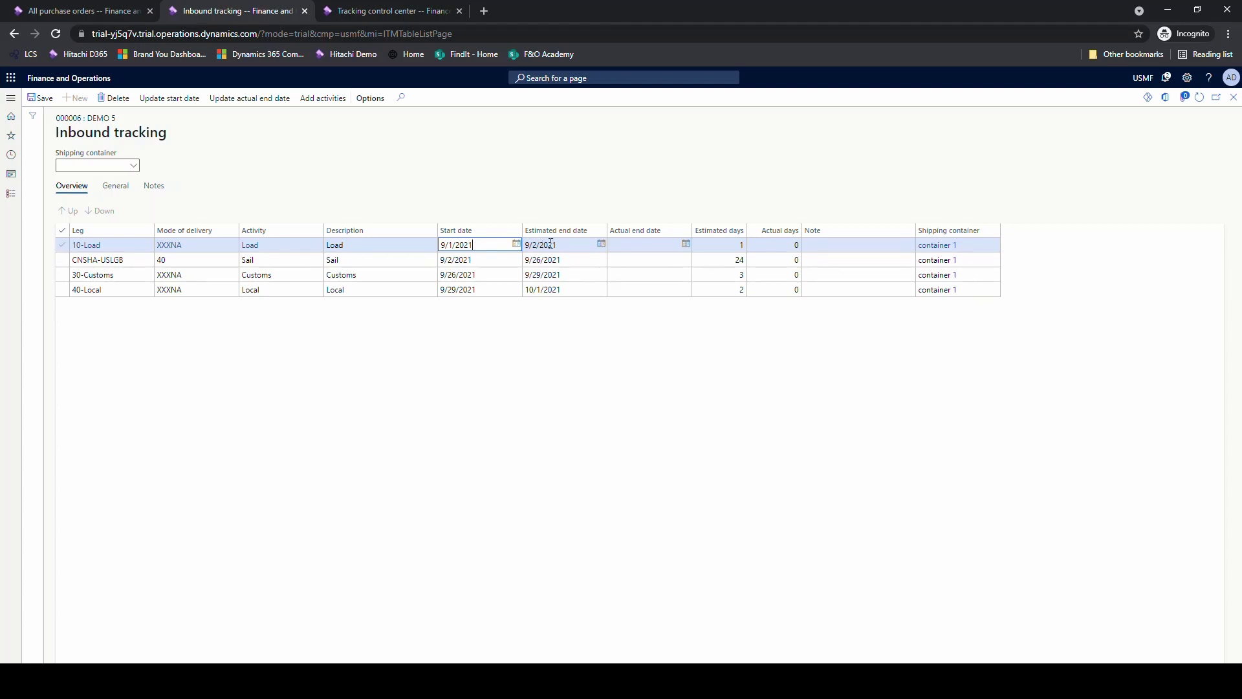
pyautogui.click(647, 245)
pyautogui.click(685, 246)
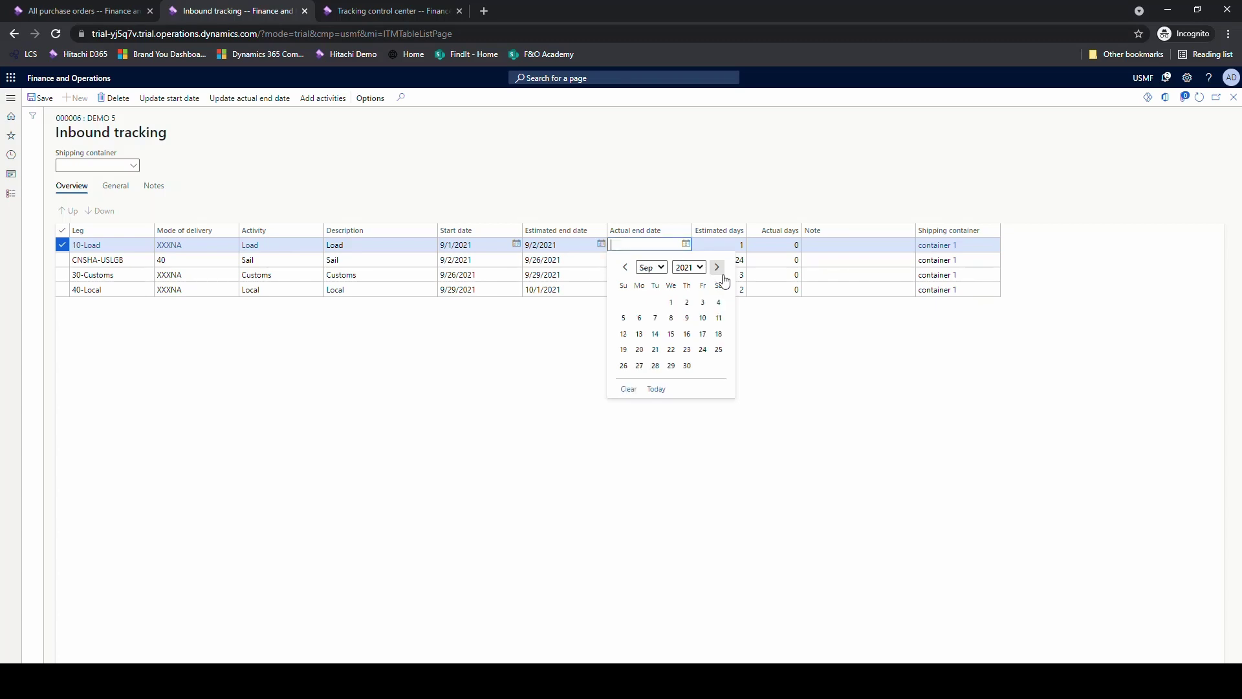
pyautogui.click(671, 302)
pyautogui.click(40, 98)
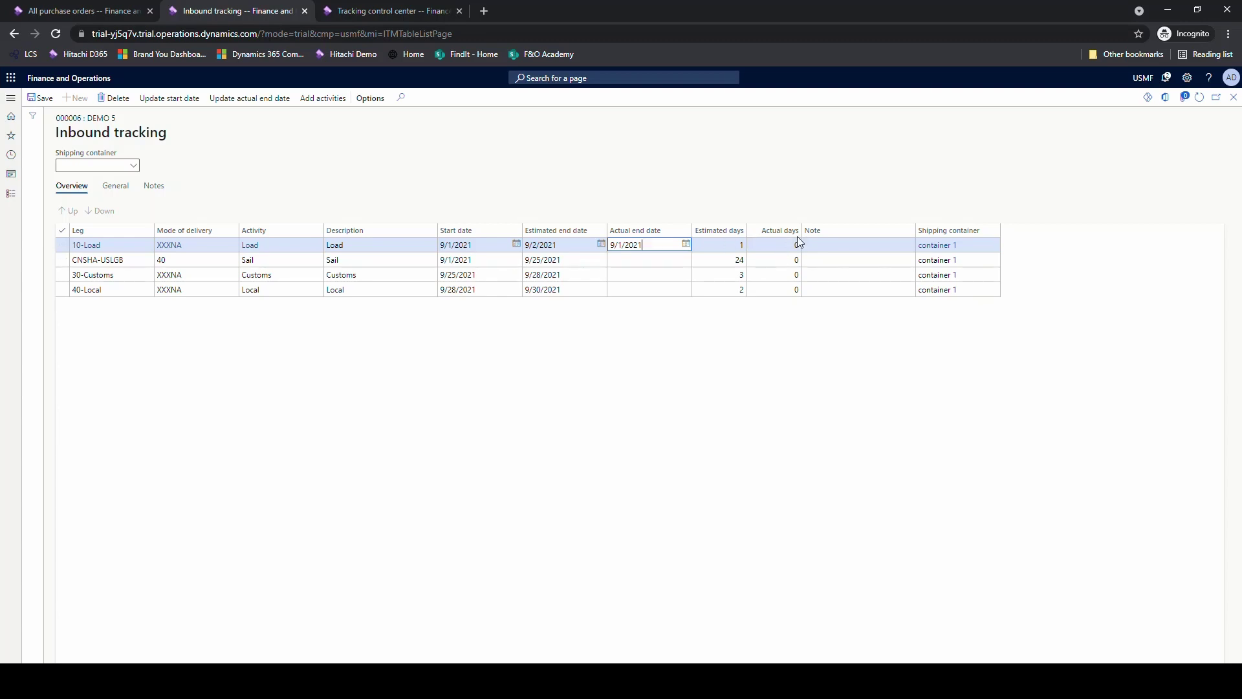
# - Refresh the HDMI cables purchase order, close the inbound tracking and refresh the Demo 5 voyage to check its status
pyautogui.click(56, 9)
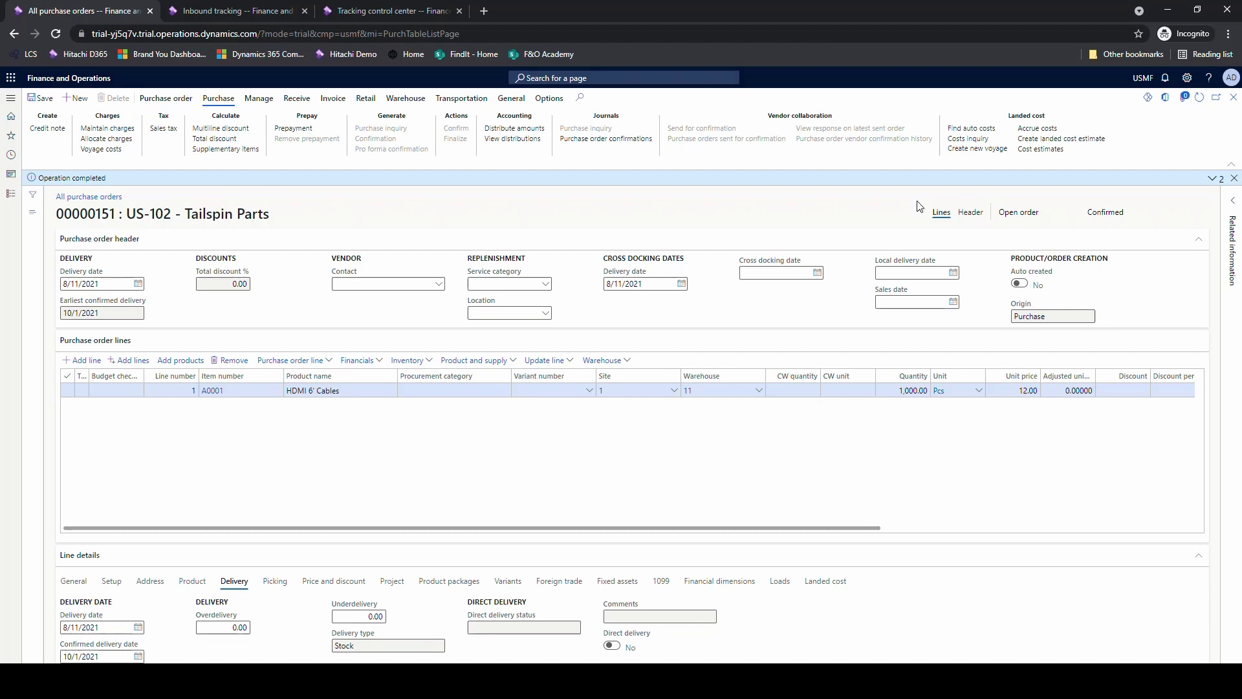
pyautogui.click(1199, 97)
pyautogui.click(291, 13)
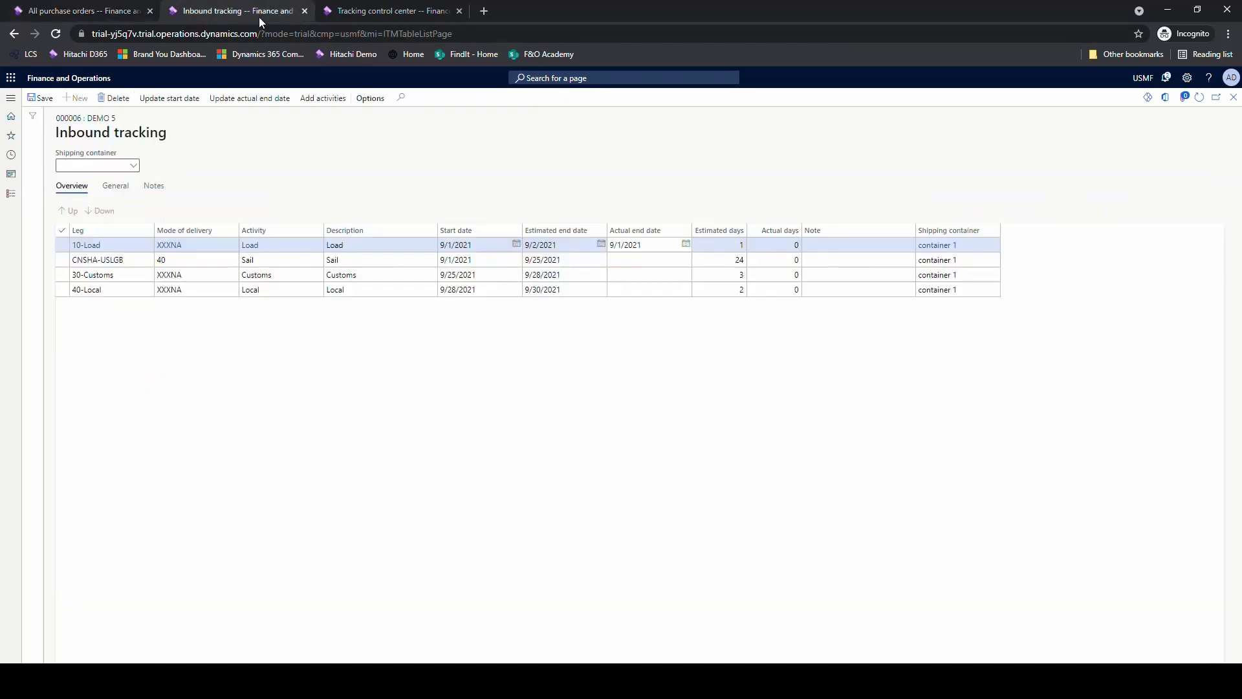
pyautogui.click(1234, 97)
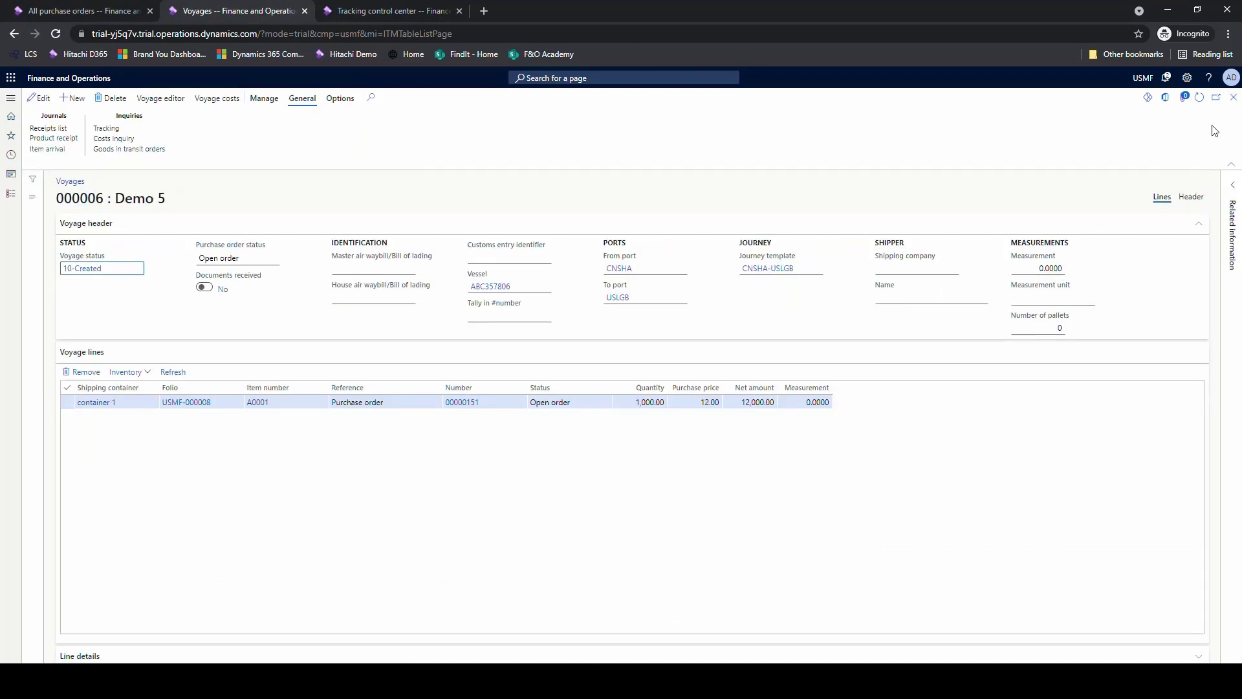
pyautogui.click(1199, 97)
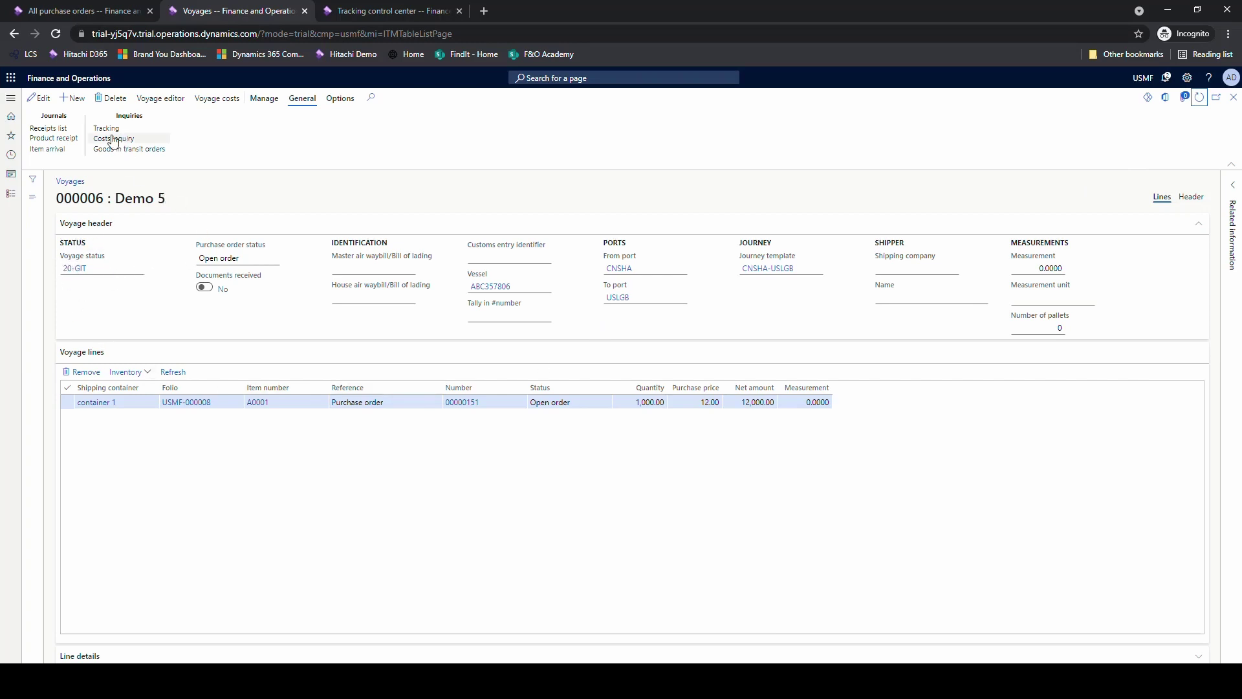
# - Examine the tracking control center's status update rules for the 30-Customs, AUMEL-AKLNZ and CNNGB-AUMEL legs and their voyage status lines
pyautogui.click(386, 17)
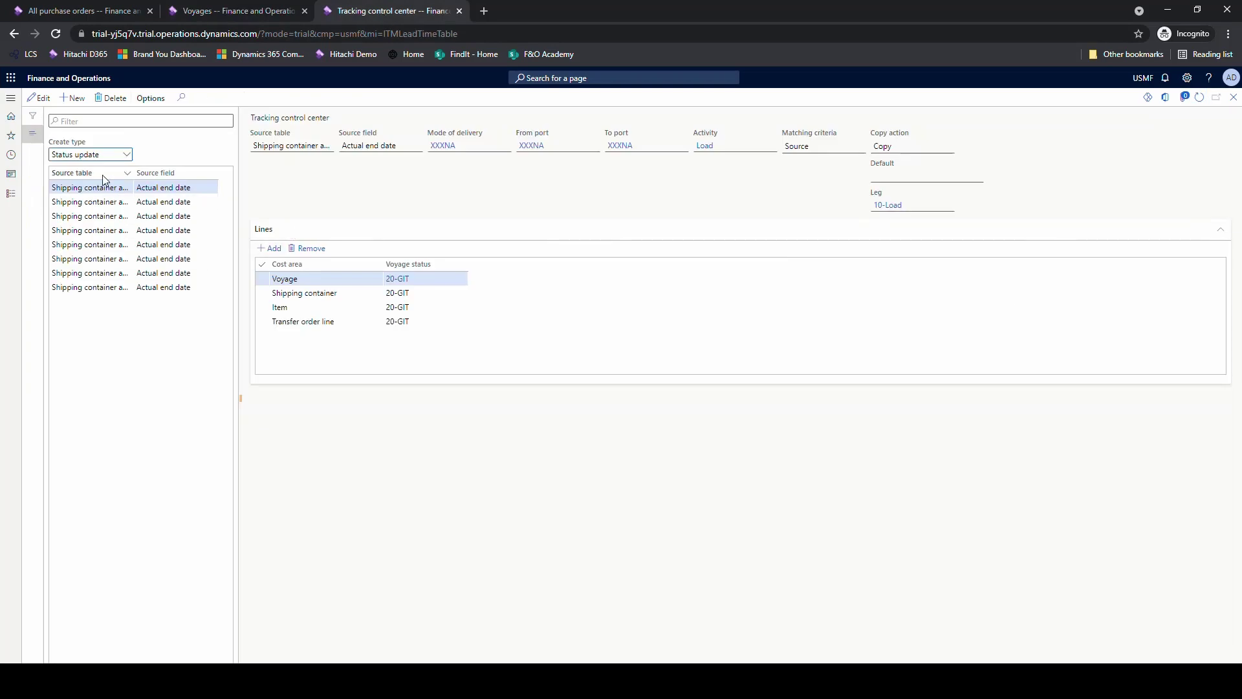
pyautogui.click(123, 201)
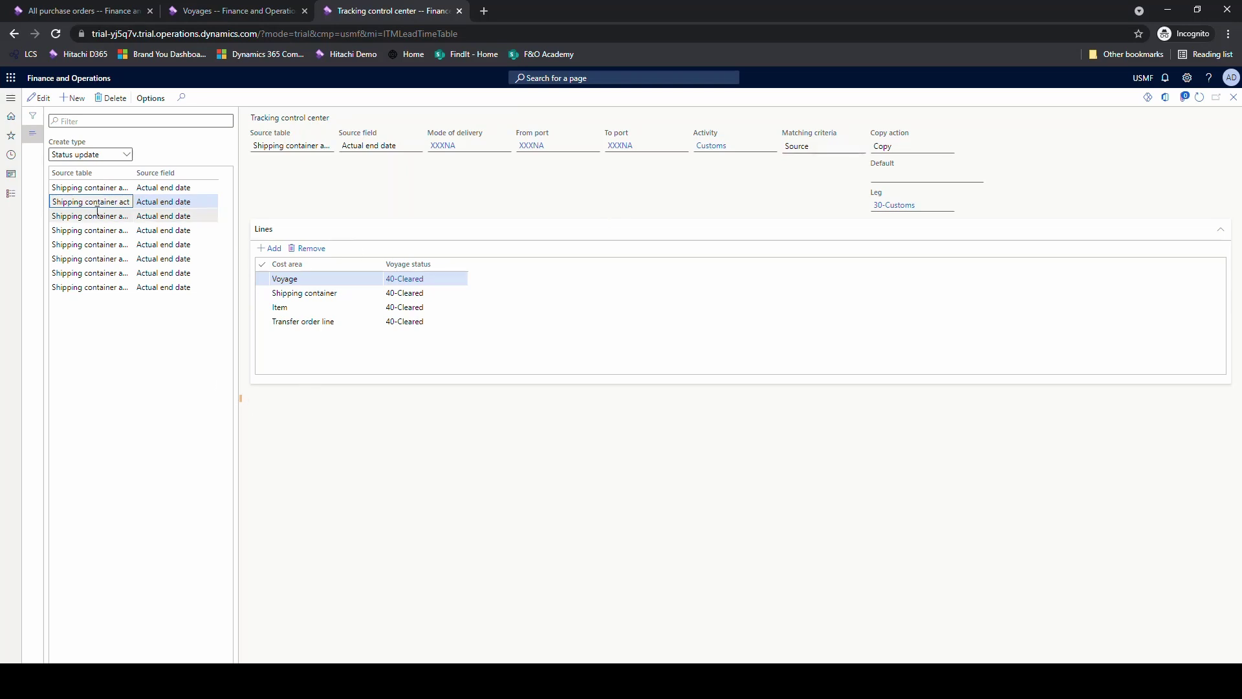
pyautogui.click(127, 231)
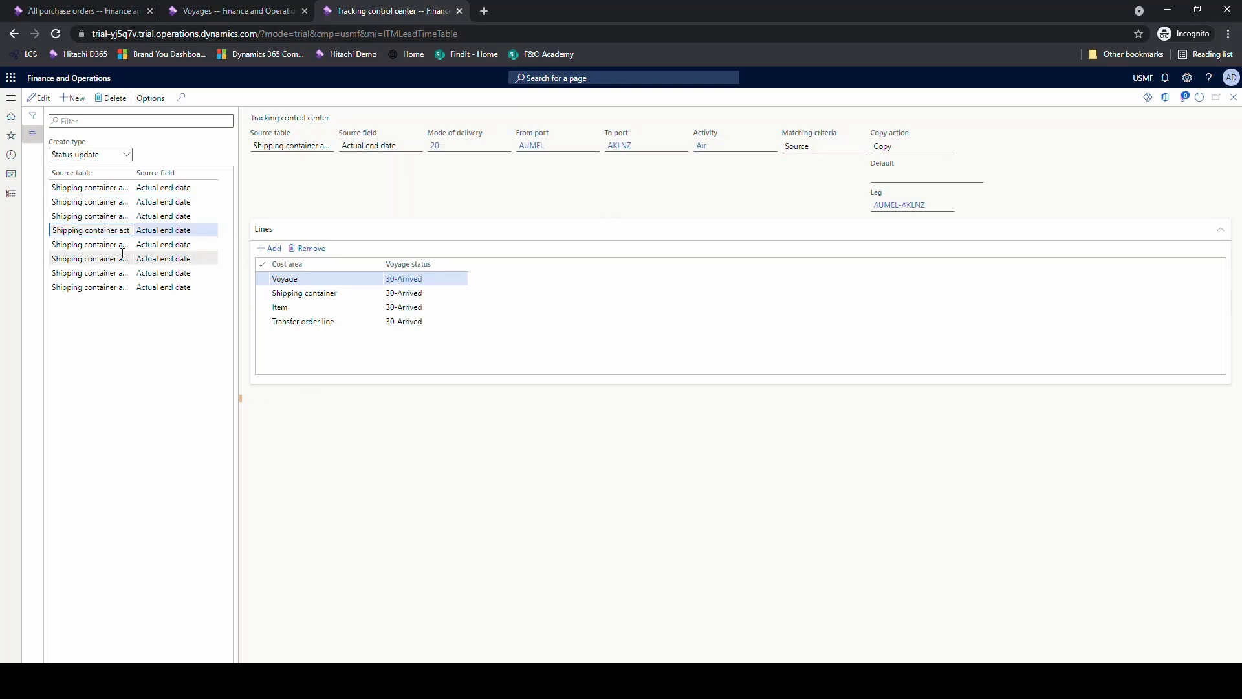
pyautogui.click(126, 244)
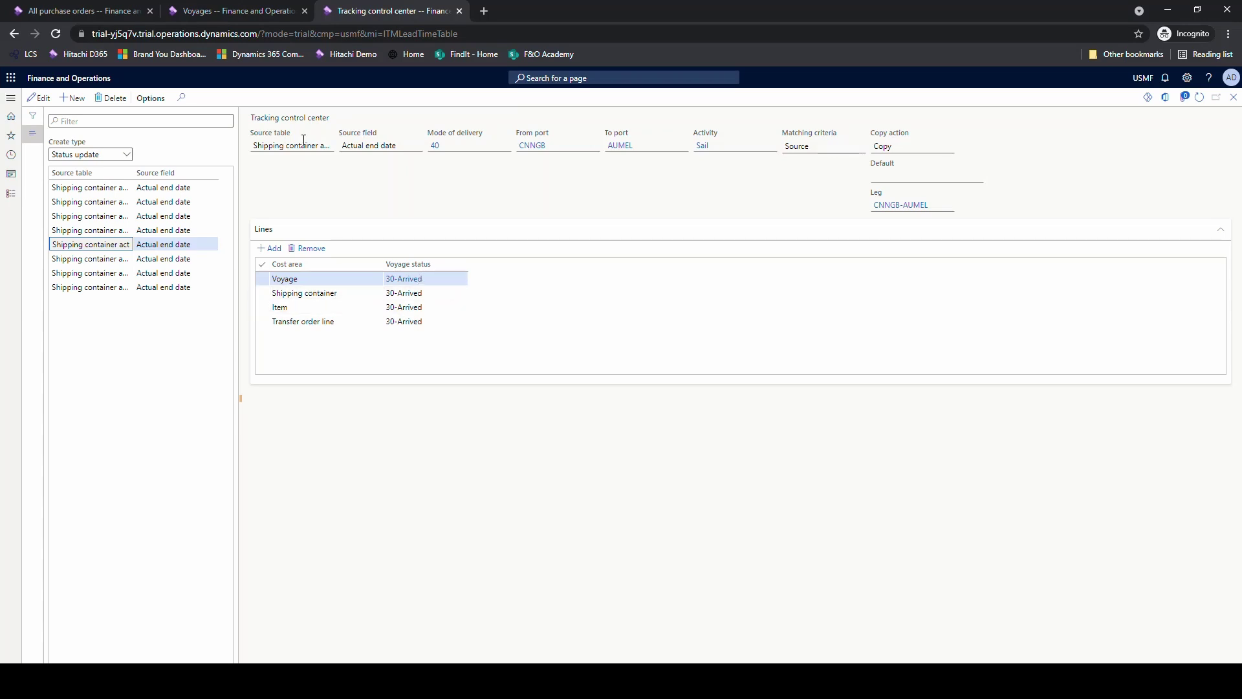
# - Set the CNSHA-USLGB sail leg's actual end date to 9/22/2021 in the Demo 5 voyage's inbound tracking and save it
pyautogui.click(230, 11)
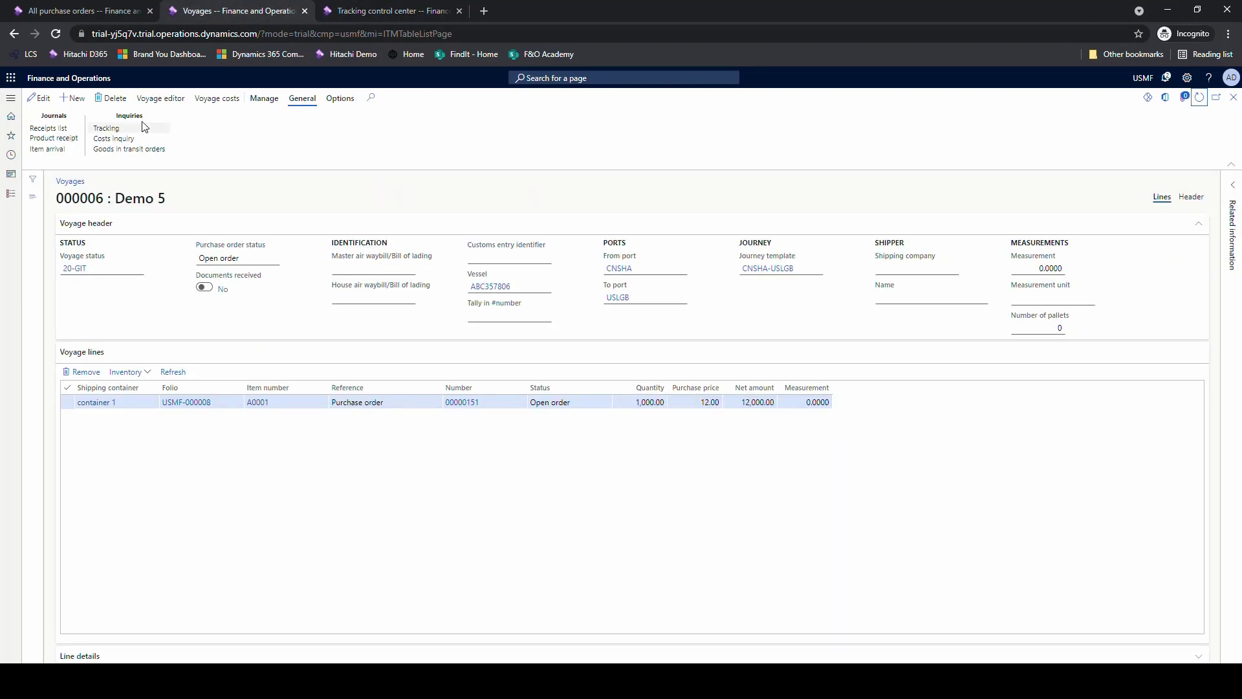
pyautogui.click(115, 131)
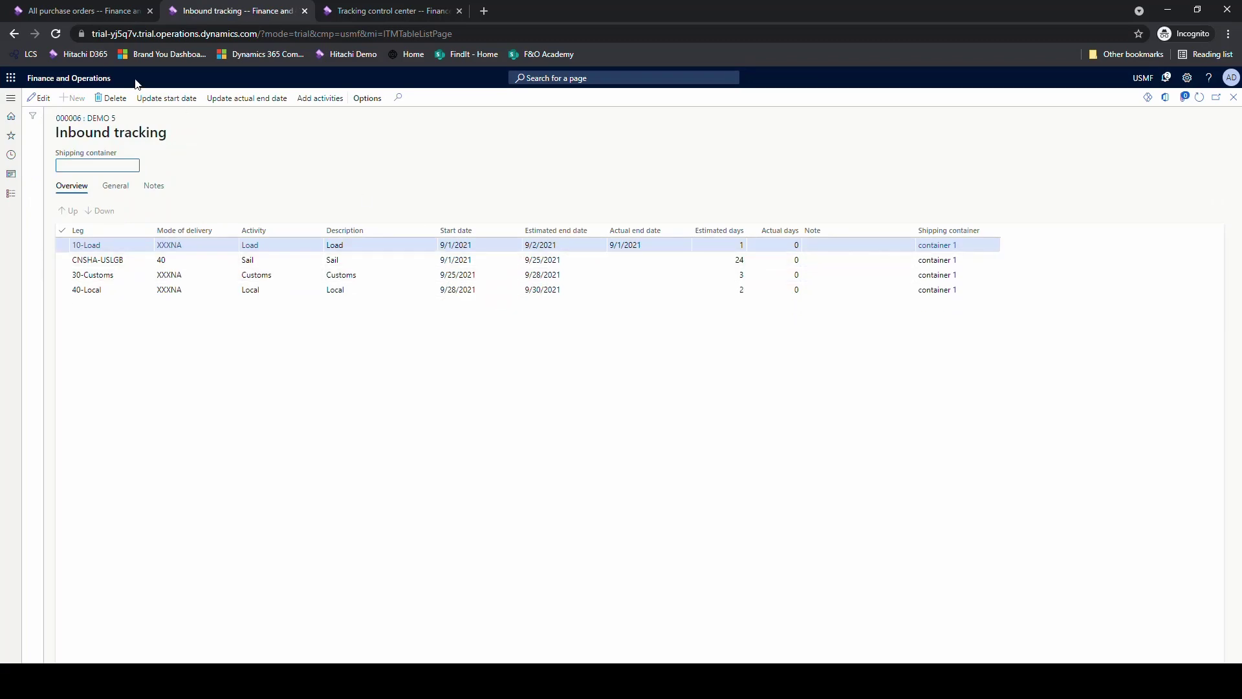
pyautogui.click(43, 98)
pyautogui.click(637, 259)
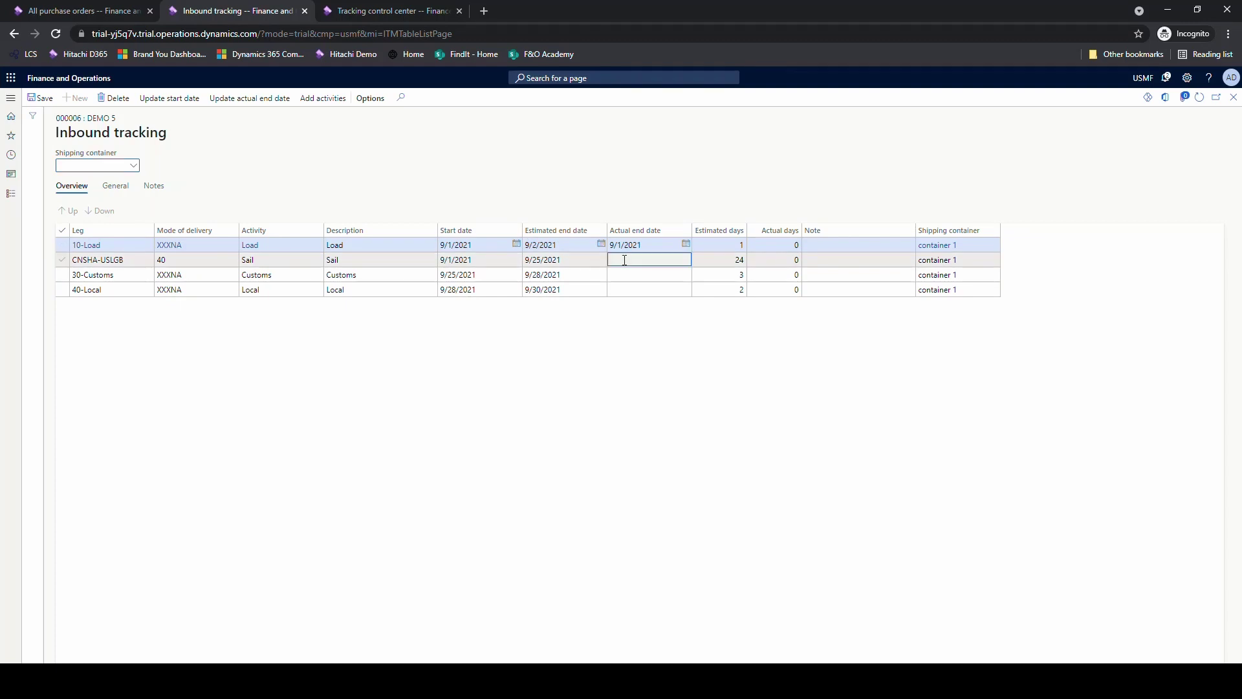
pyautogui.click(686, 258)
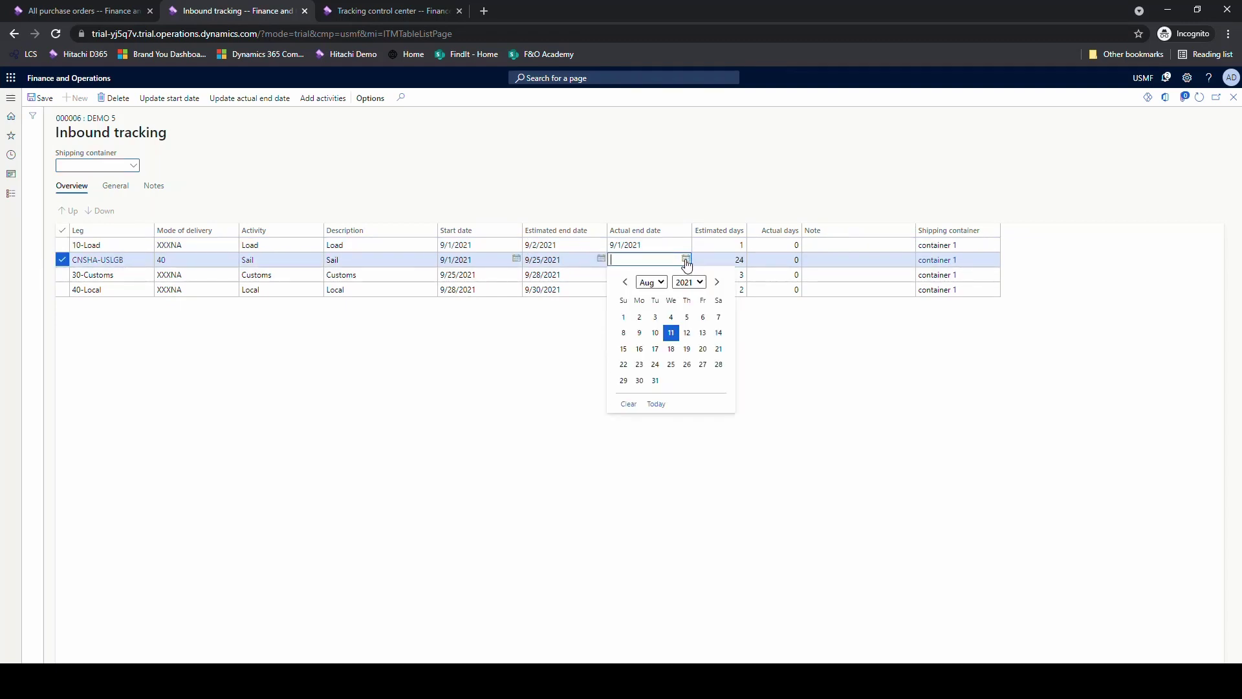
pyautogui.click(716, 283)
pyautogui.click(671, 364)
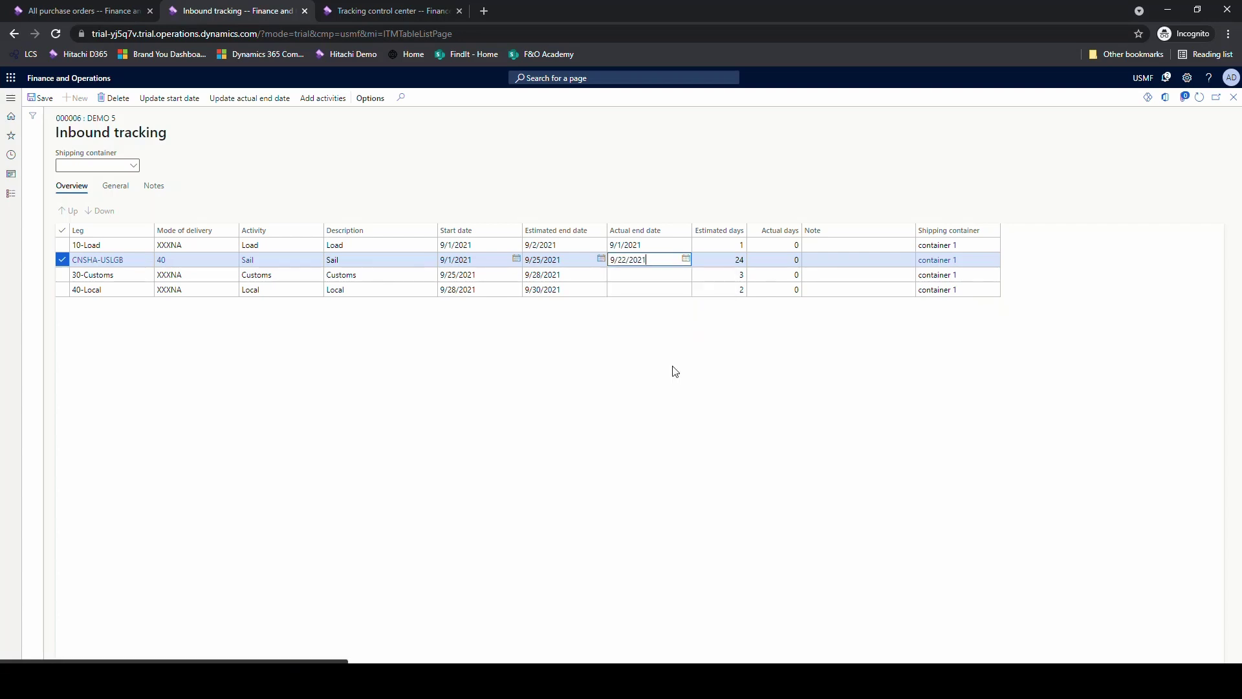
pyautogui.click(40, 98)
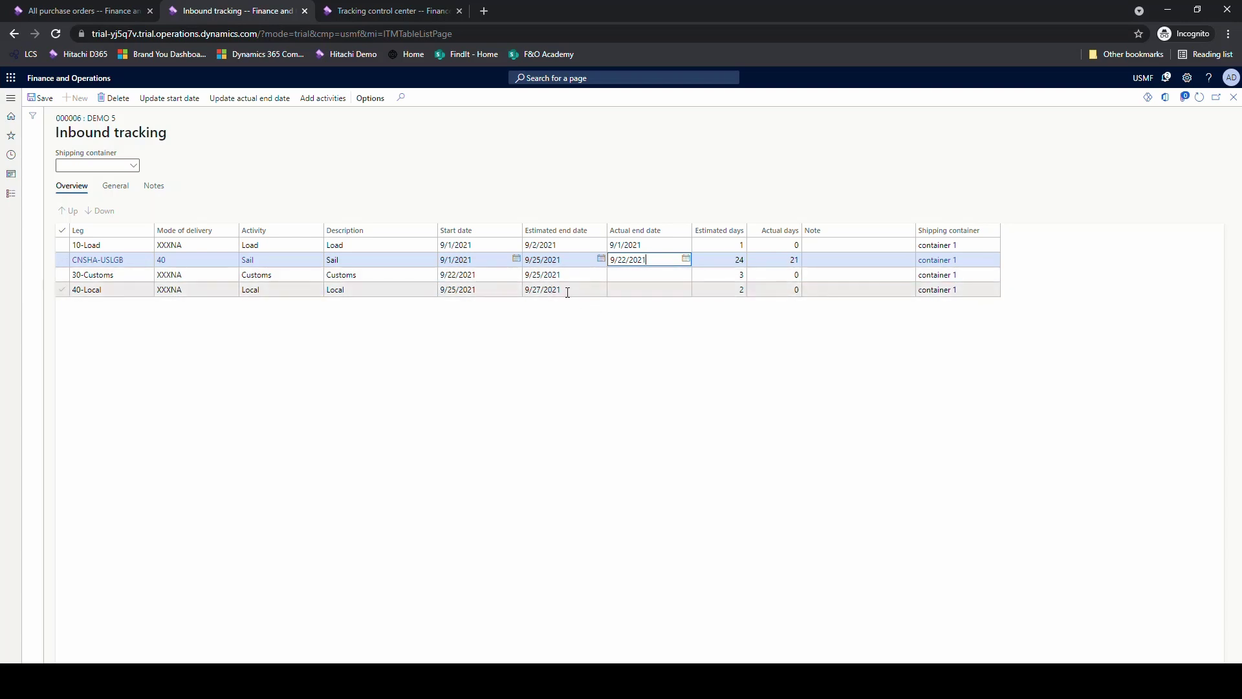
# - Refresh the purchase order and the Demo 5 voyage, and compare the voyage status with the status update rule in the tracking control center
pyautogui.click(81, 11)
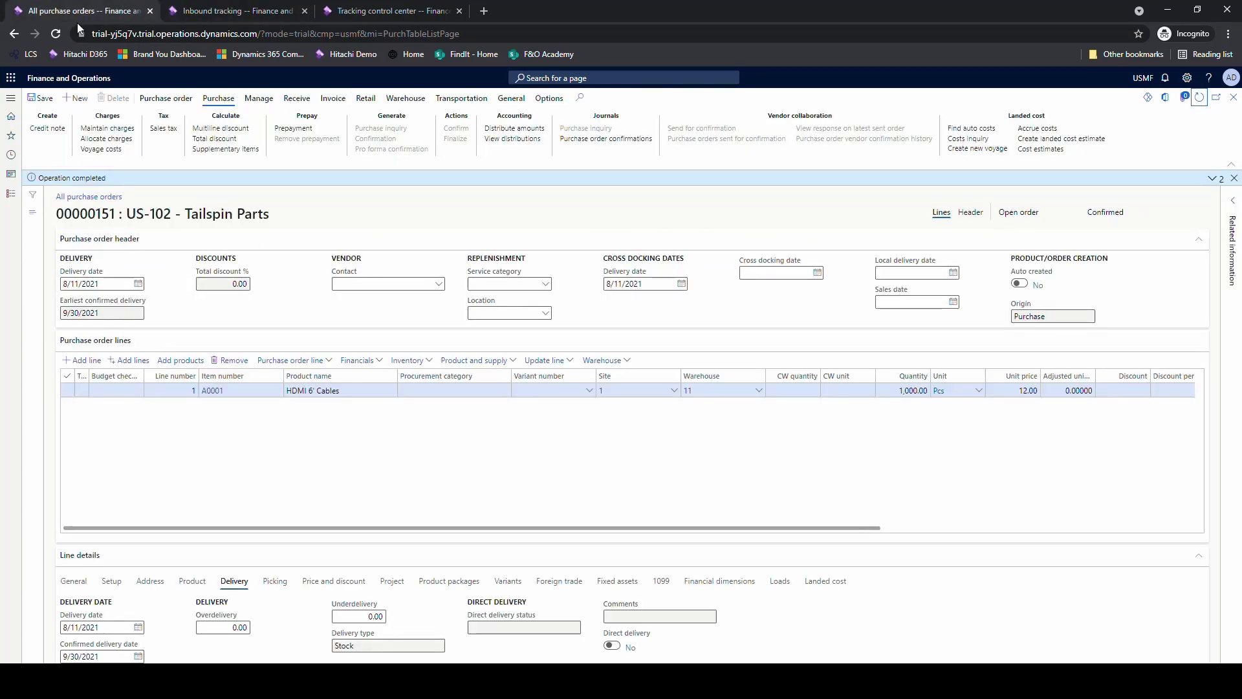
pyautogui.click(1199, 97)
pyautogui.click(270, 17)
pyautogui.click(1234, 98)
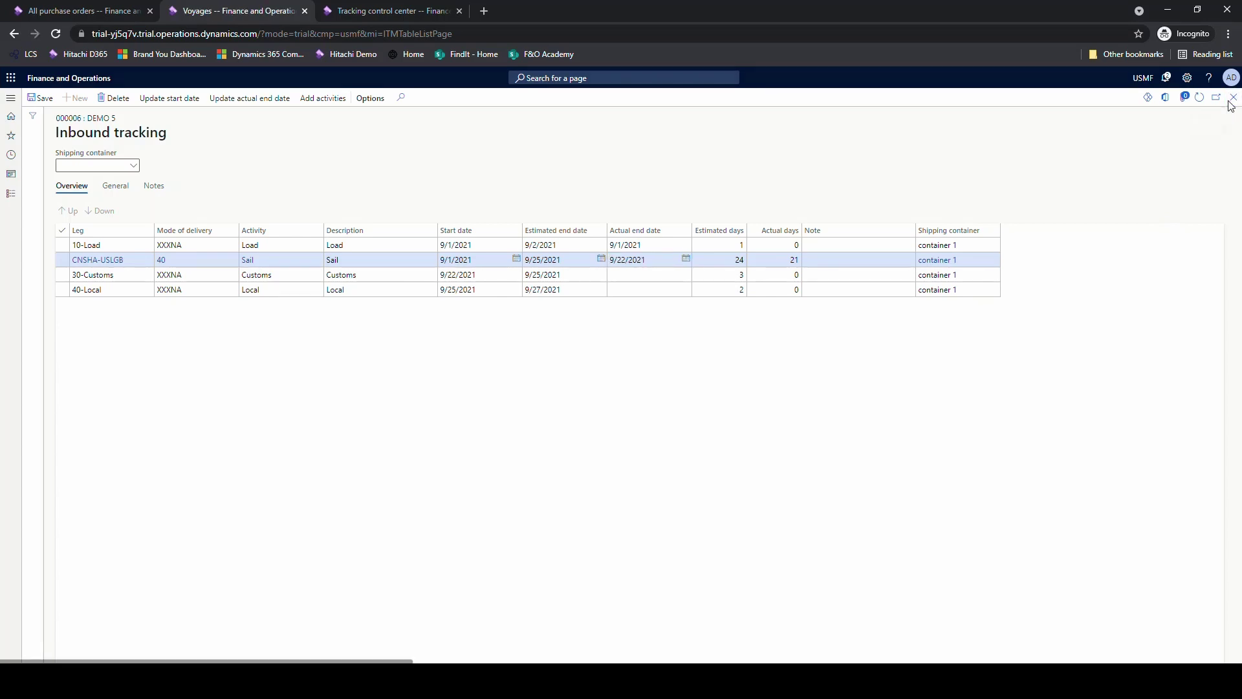
pyautogui.click(1204, 98)
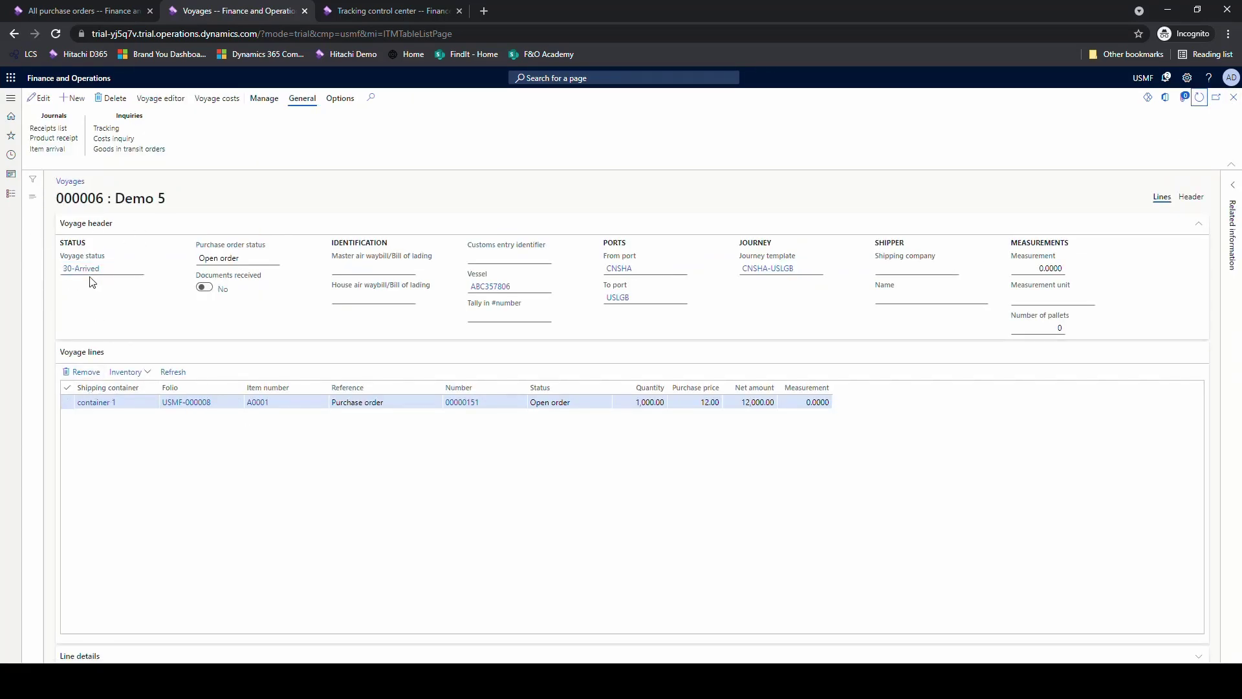
pyautogui.click(372, 10)
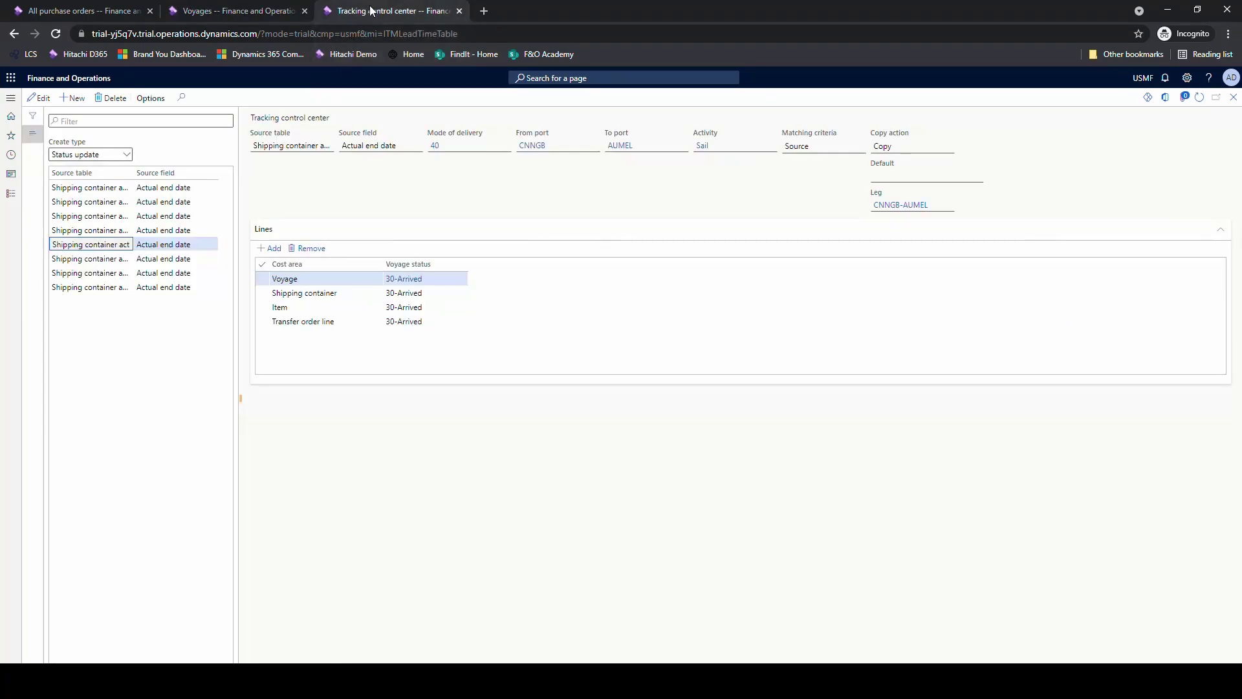